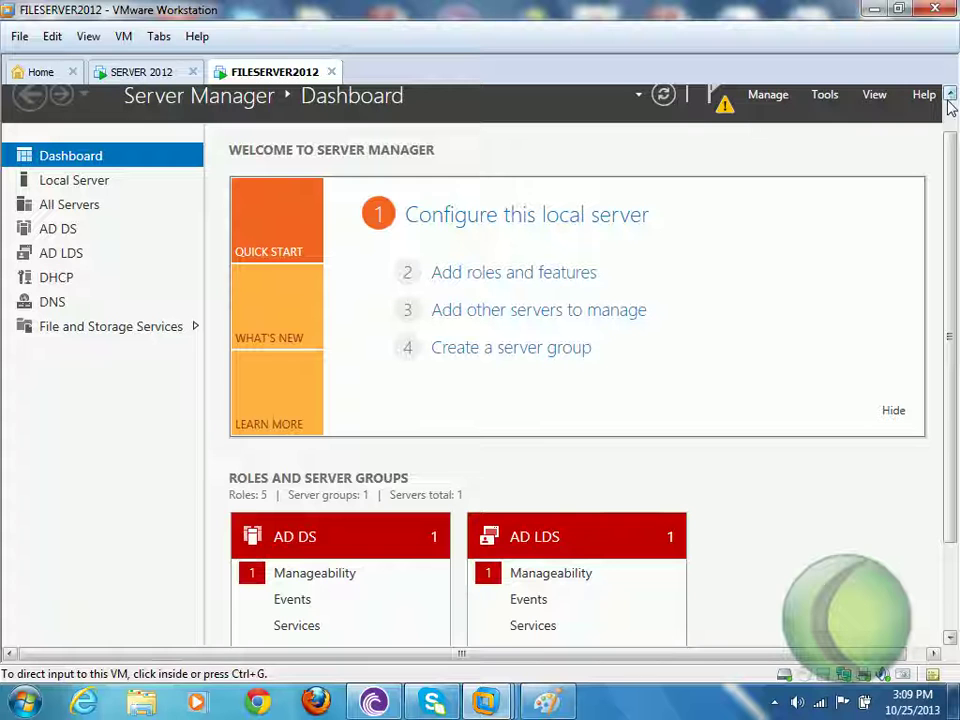
Start the Add Roles and Features Wizard and proceed with a role-based installation on FILESERVER.test.local to the server roles.
{"action": "left_click", "coordinate": [951, 94]}
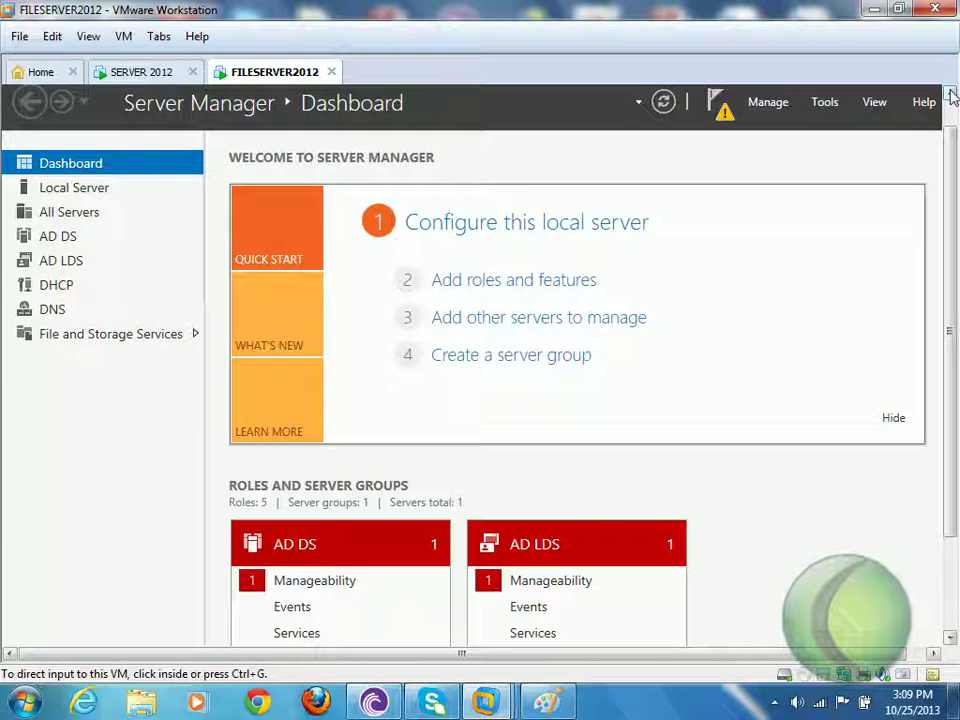
{"action": "left_click", "coordinate": [870, 110]}
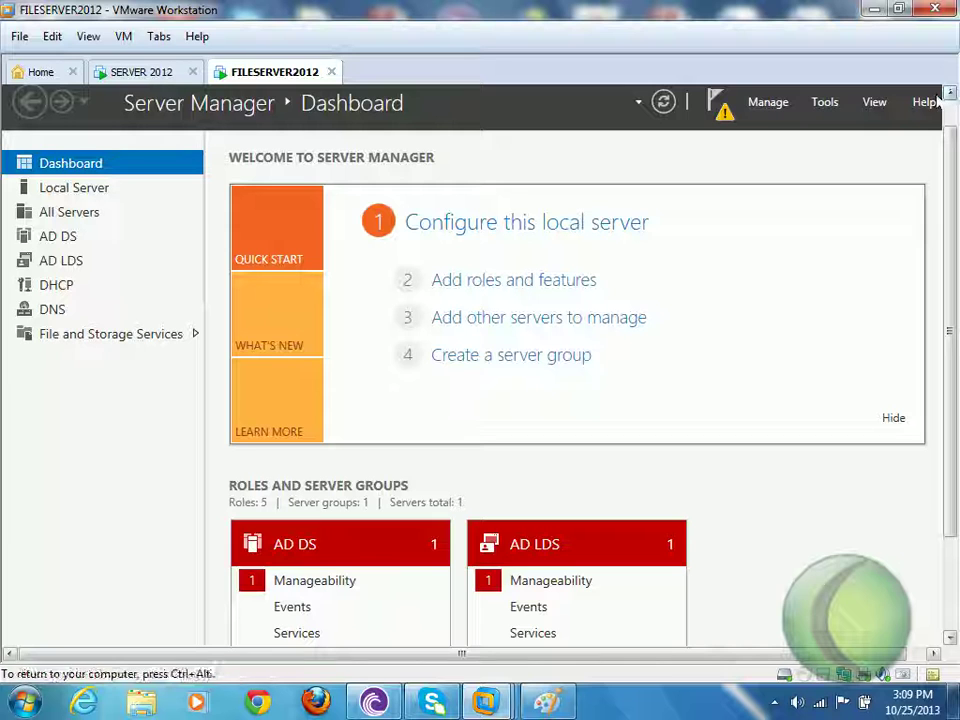
{"action": "left_click", "coordinate": [777, 108]}
{"action": "left_click", "coordinate": [778, 133]}
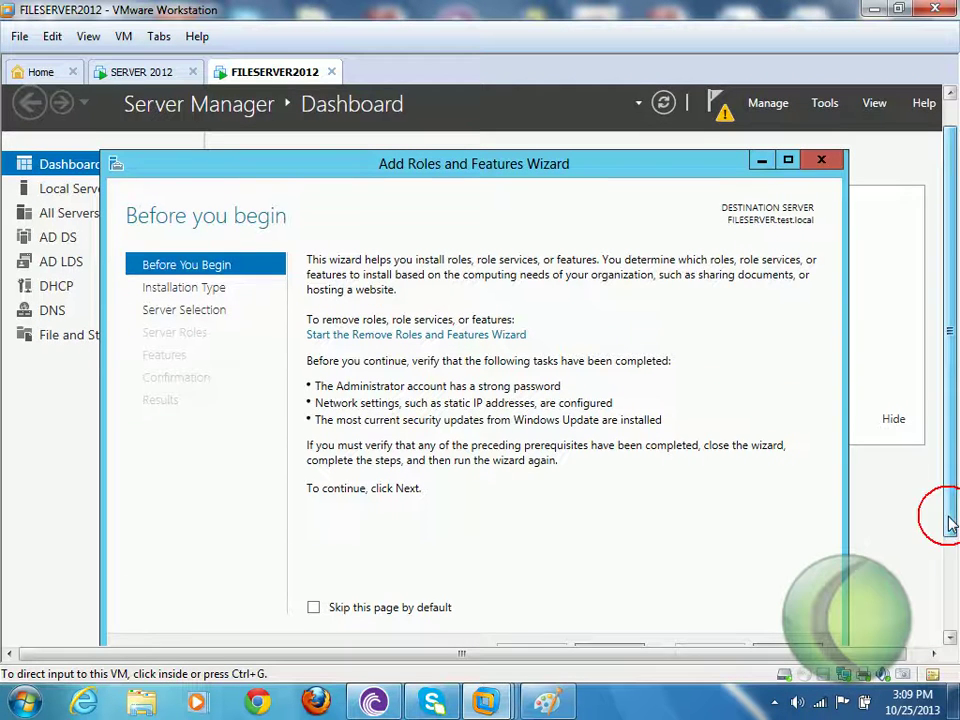
{"action": "left_click_drag", "start_coordinate": [946, 514], "coordinate": [953, 563]}
{"action": "left_click", "coordinate": [638, 605]}
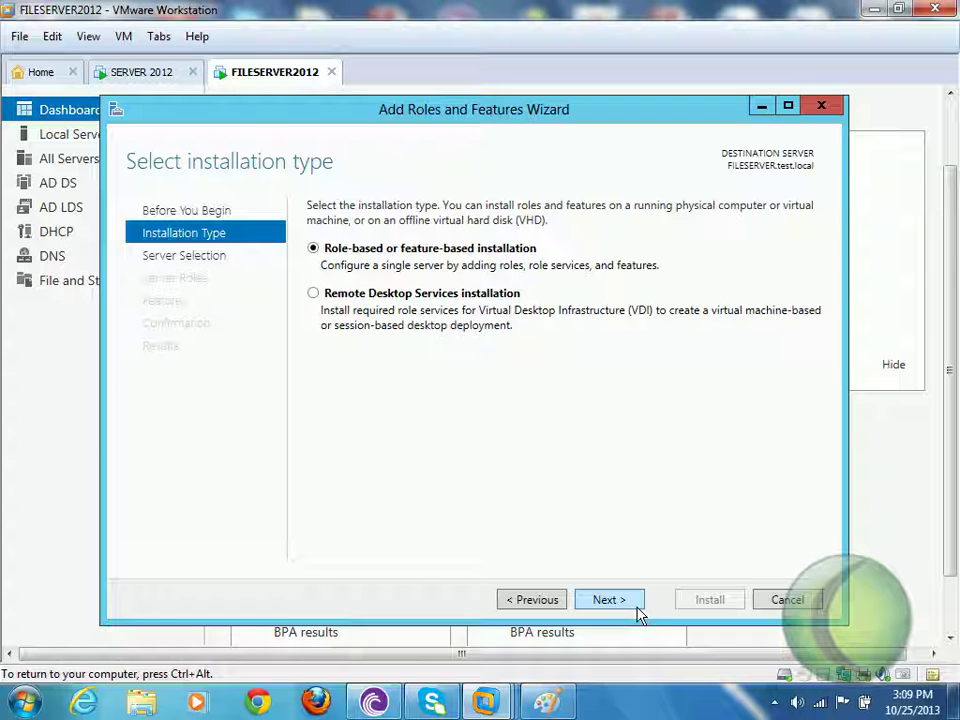
{"action": "left_click", "coordinate": [640, 604]}
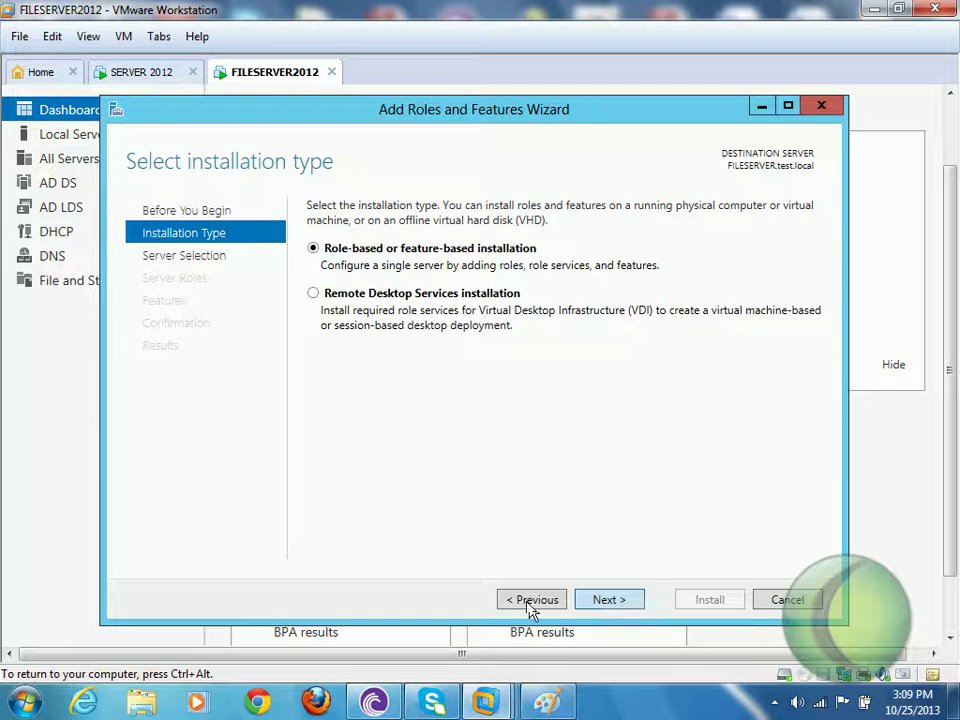
{"action": "left_click", "coordinate": [610, 601]}
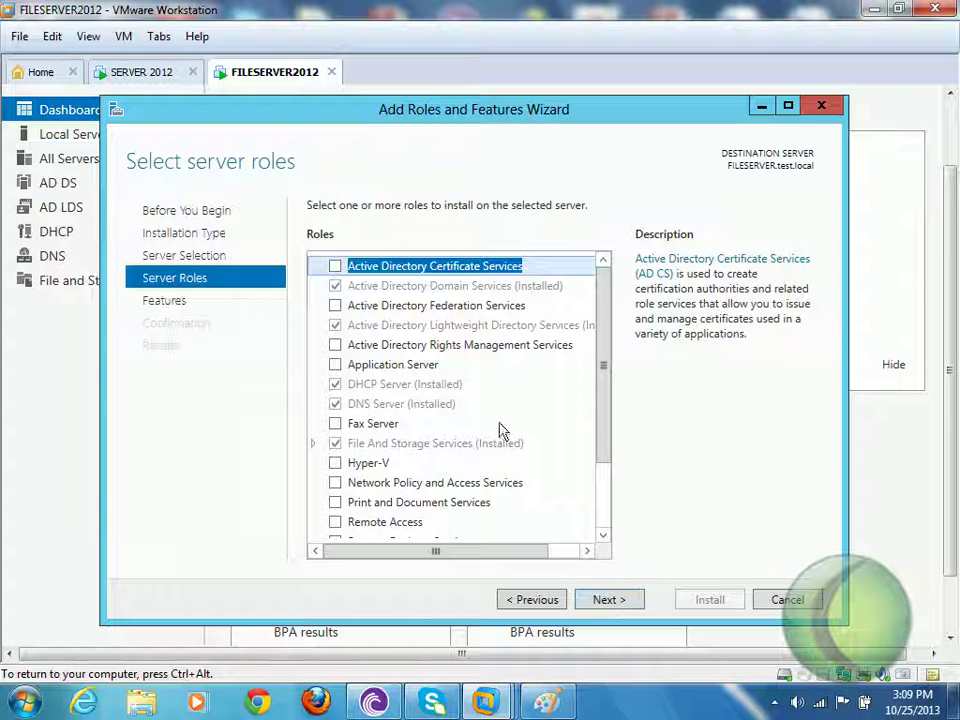
Select the DFS Namespaces and DFS Replication role services under File and iSCSI Services, including the required management features.
{"action": "left_click", "coordinate": [316, 445]}
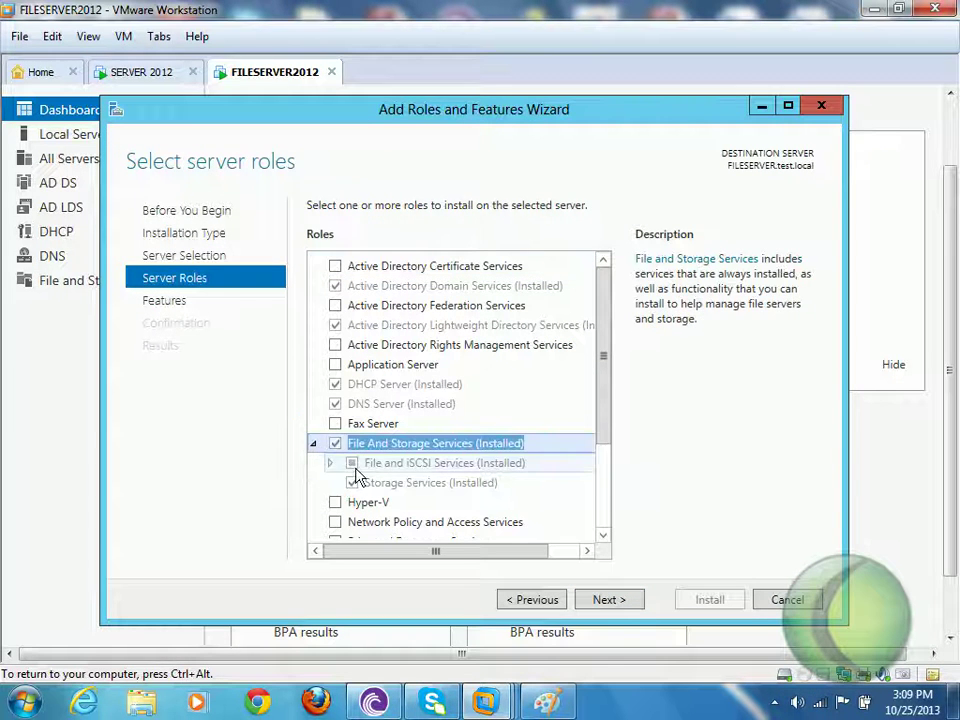
{"action": "left_click", "coordinate": [332, 465]}
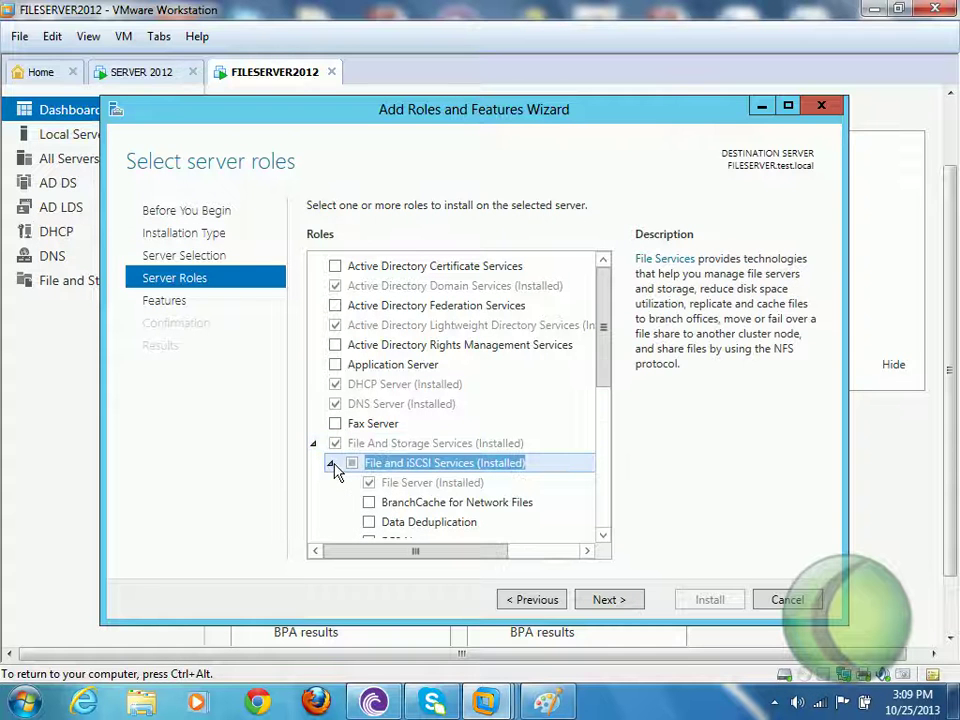
{"action": "left_click", "coordinate": [603, 536]}
{"action": "left_click", "coordinate": [605, 537]}
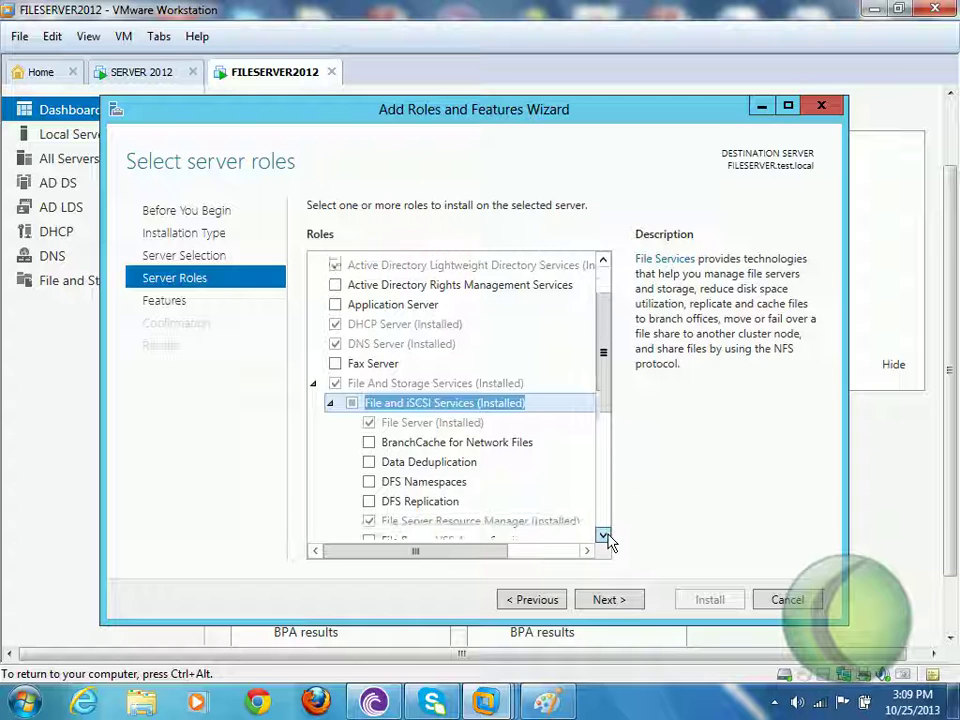
{"action": "left_click", "coordinate": [605, 537]}
{"action": "left_click", "coordinate": [605, 537]}
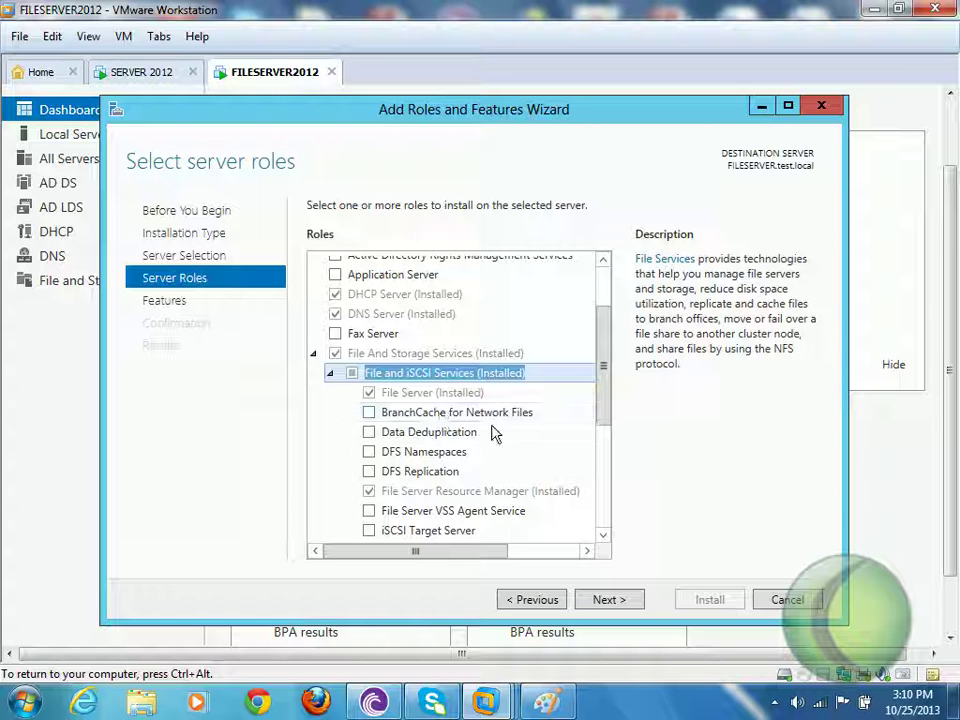
{"action": "left_click", "coordinate": [370, 453]}
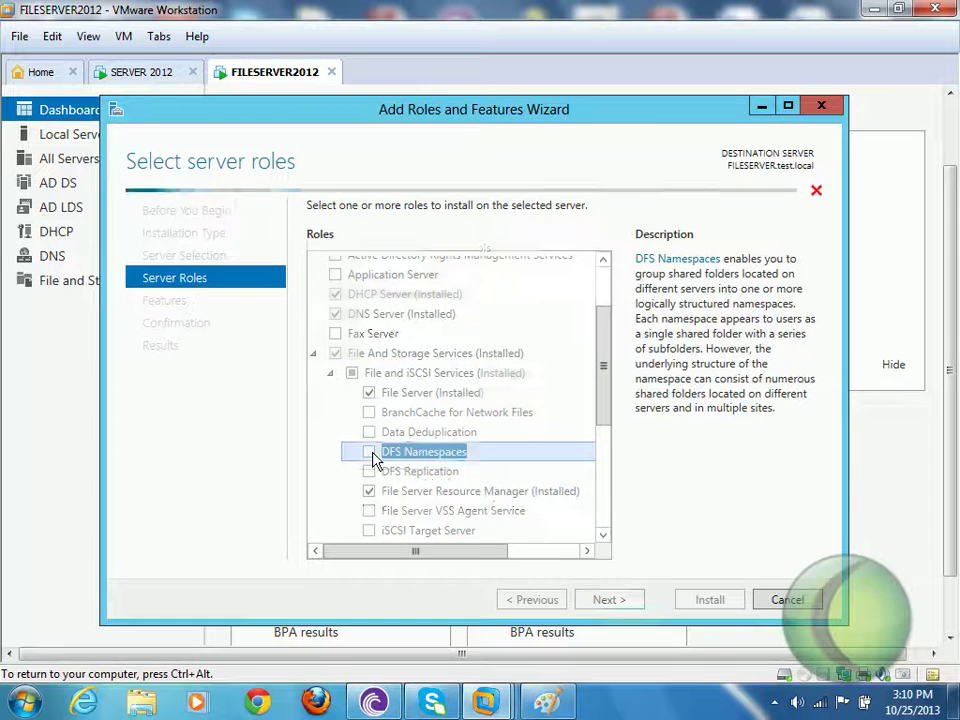
{"action": "left_click", "coordinate": [506, 514]}
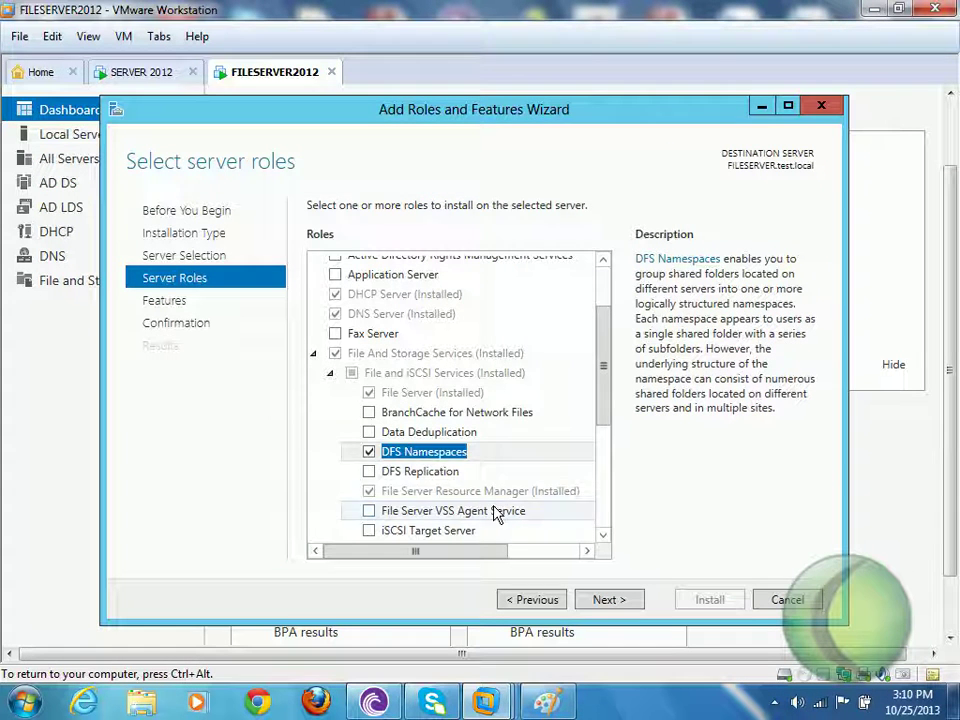
{"action": "left_click", "coordinate": [375, 472]}
{"action": "left_click", "coordinate": [373, 476]}
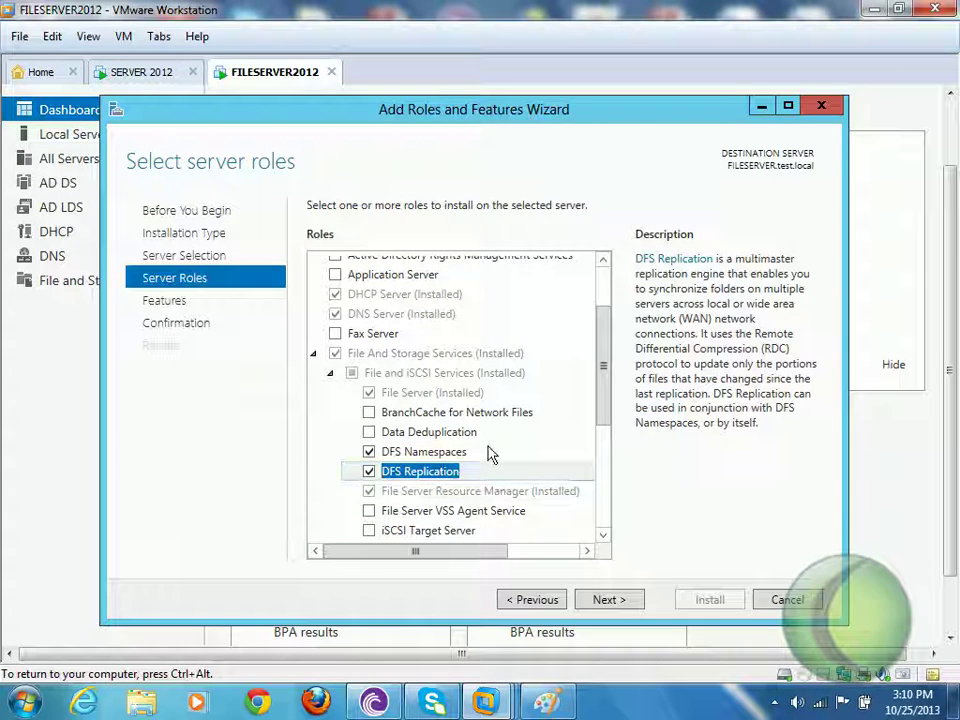
{"action": "left_click", "coordinate": [444, 456]}
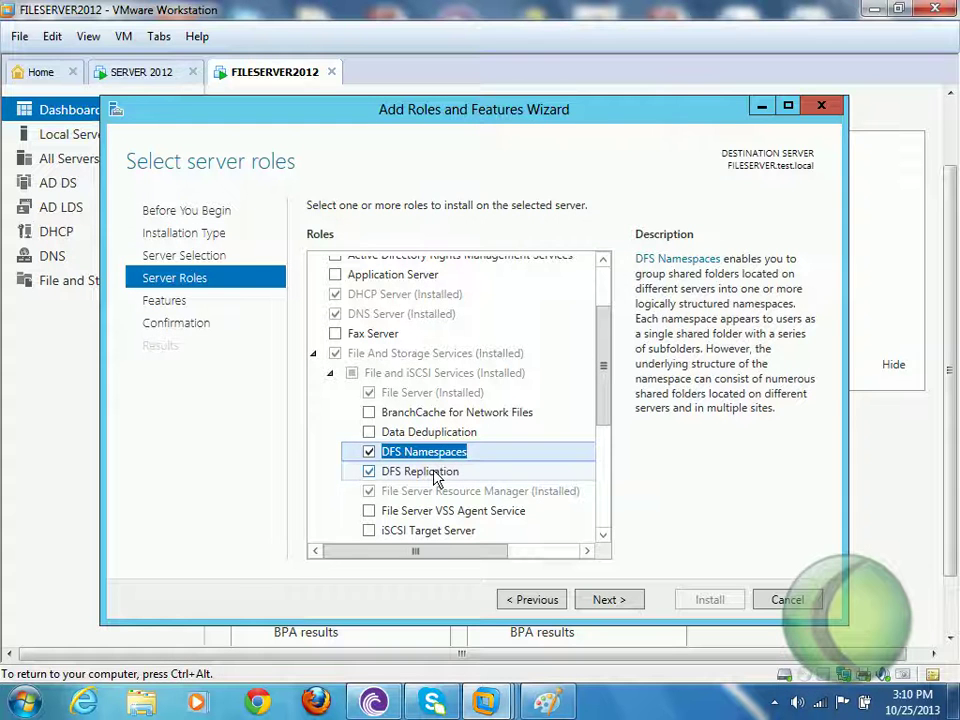
{"action": "left_click", "coordinate": [436, 475]}
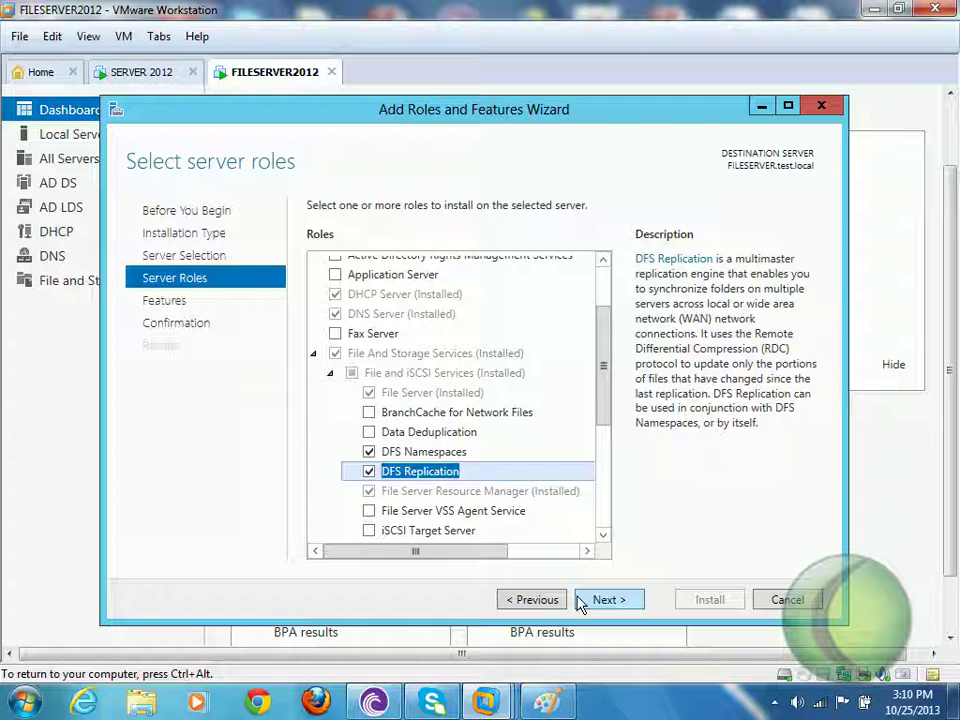
Install the selected DFS role services without choosing extra features, and close the wizard when the installation is done.
{"action": "left_click", "coordinate": [603, 535]}
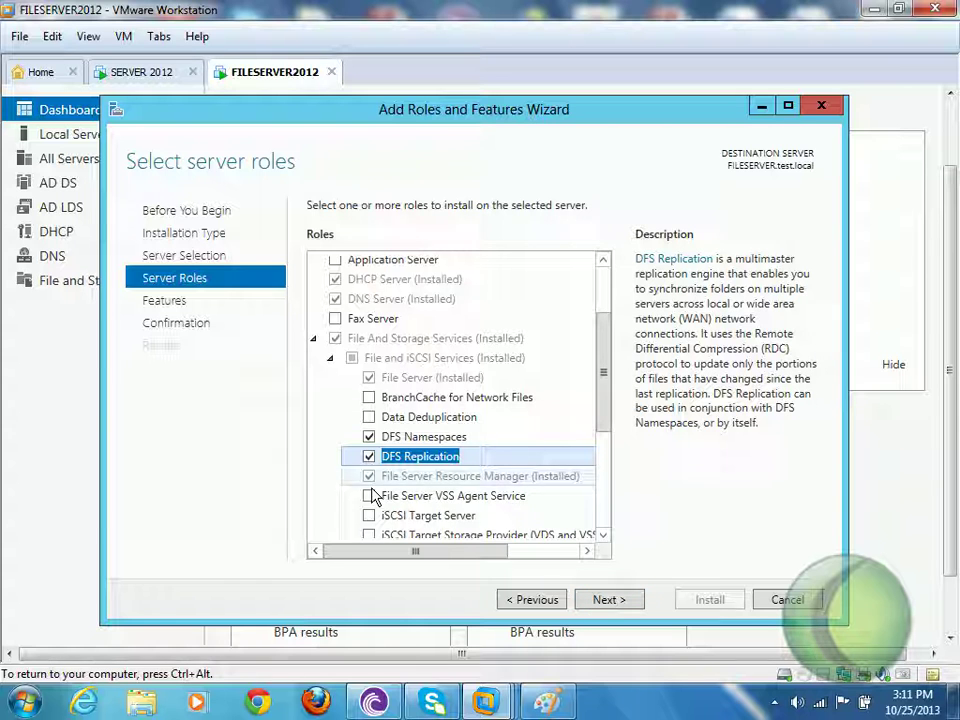
{"action": "left_click", "coordinate": [584, 605]}
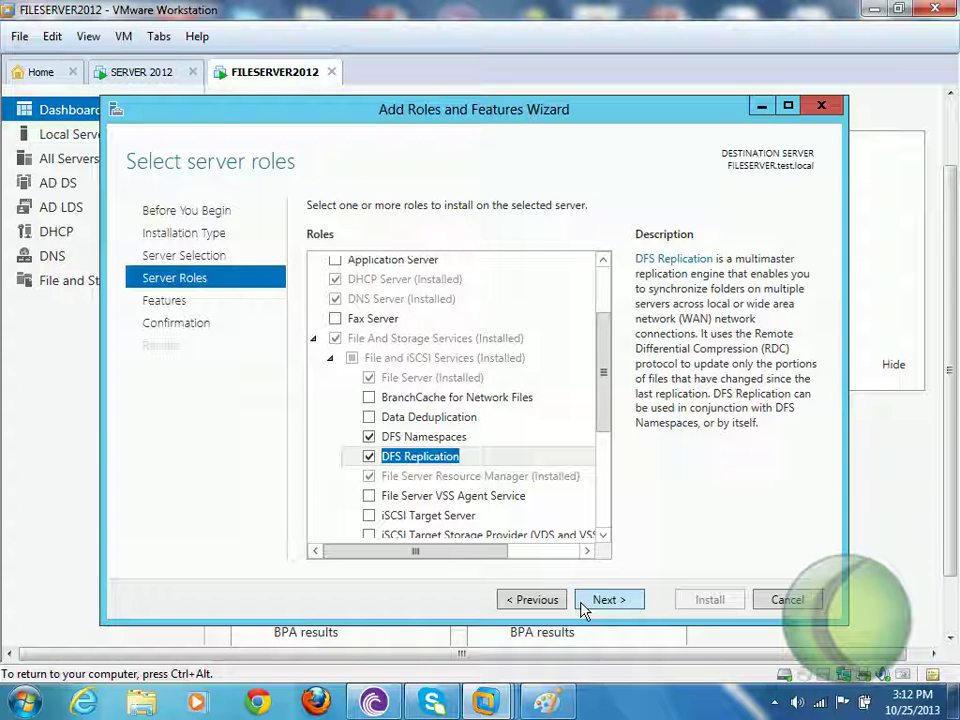
{"action": "left_click", "coordinate": [585, 605]}
{"action": "left_click", "coordinate": [606, 605]}
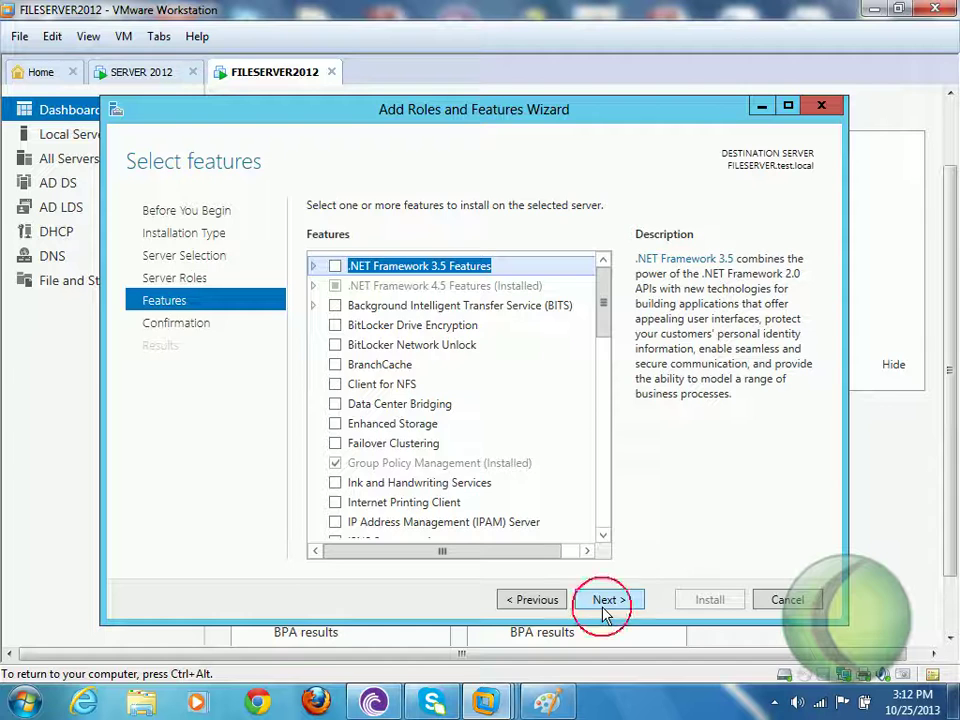
{"action": "left_click", "coordinate": [707, 600]}
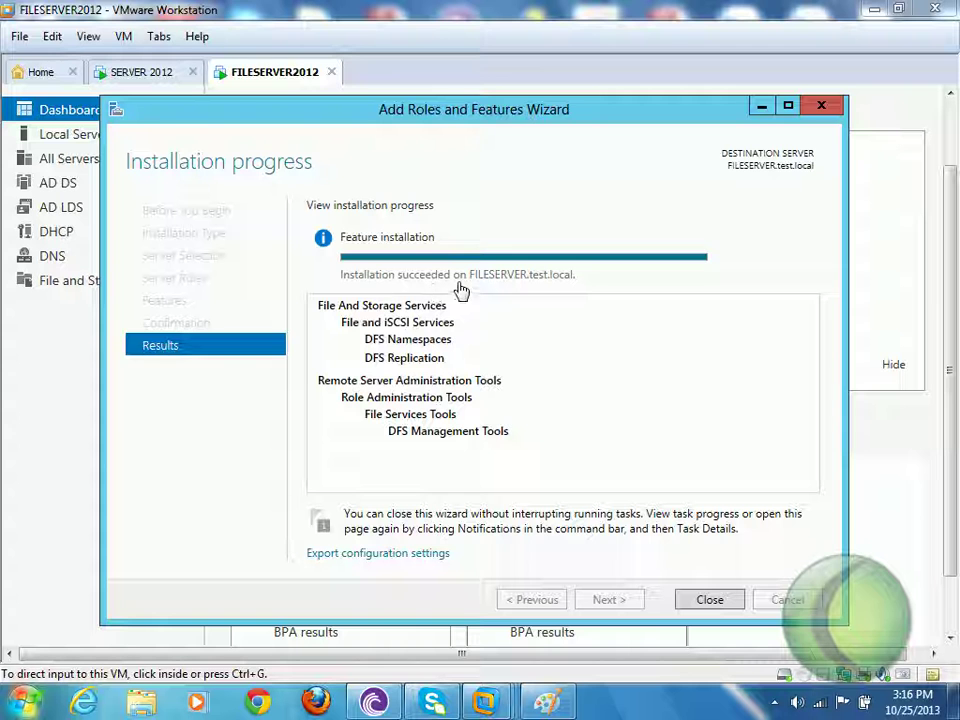
{"action": "left_click", "coordinate": [711, 598]}
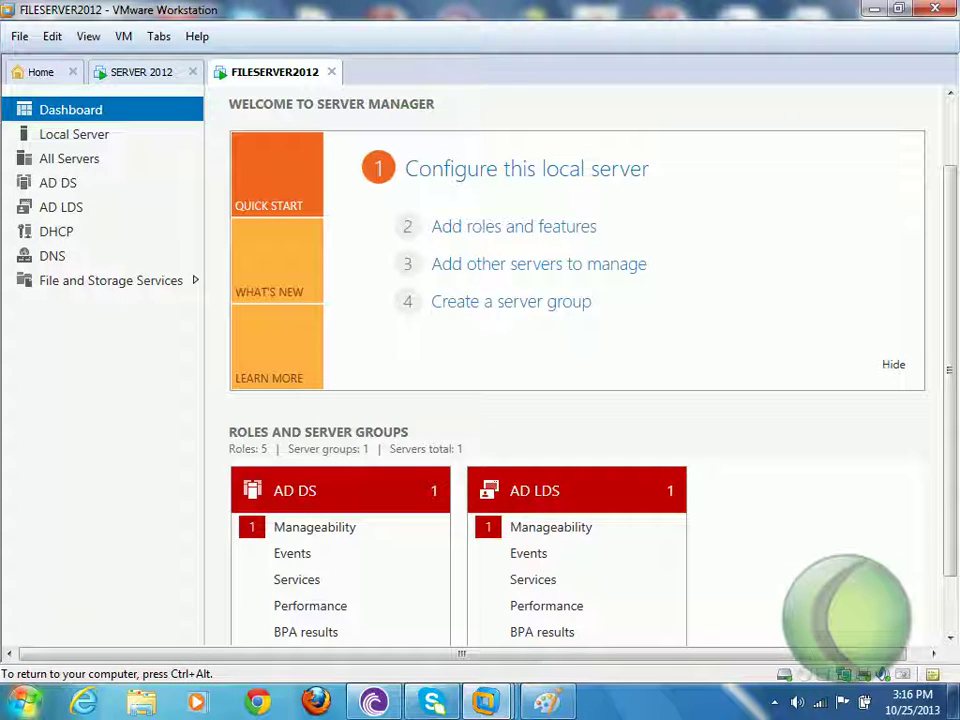
Open the DFS Management console from Server Manager and show its Namespaces node.
{"action": "left_click", "coordinate": [953, 118]}
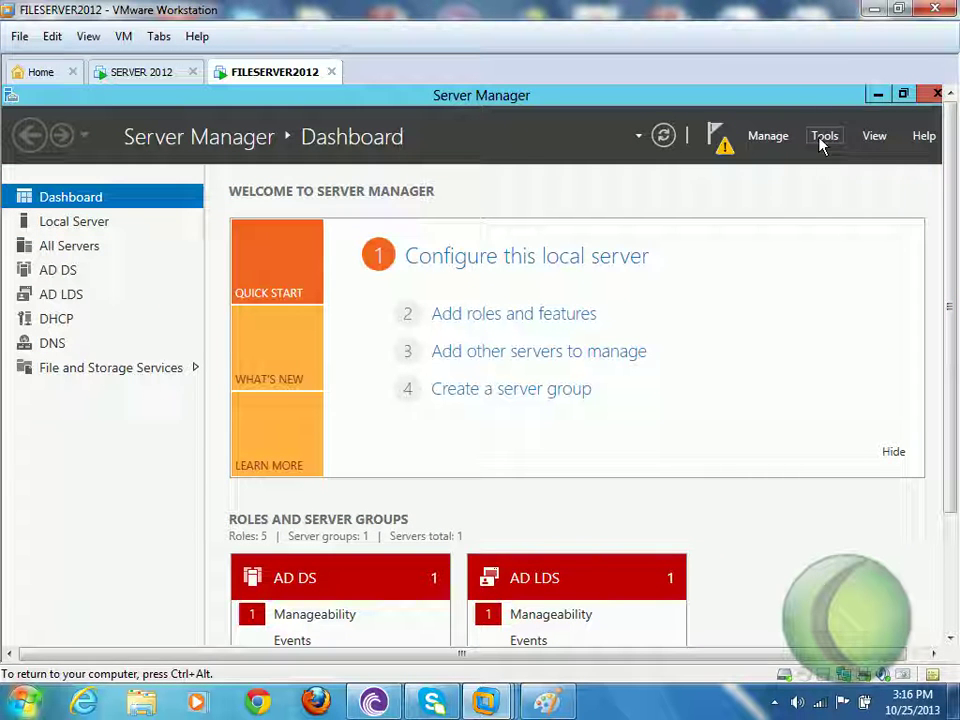
{"action": "left_click", "coordinate": [821, 142]}
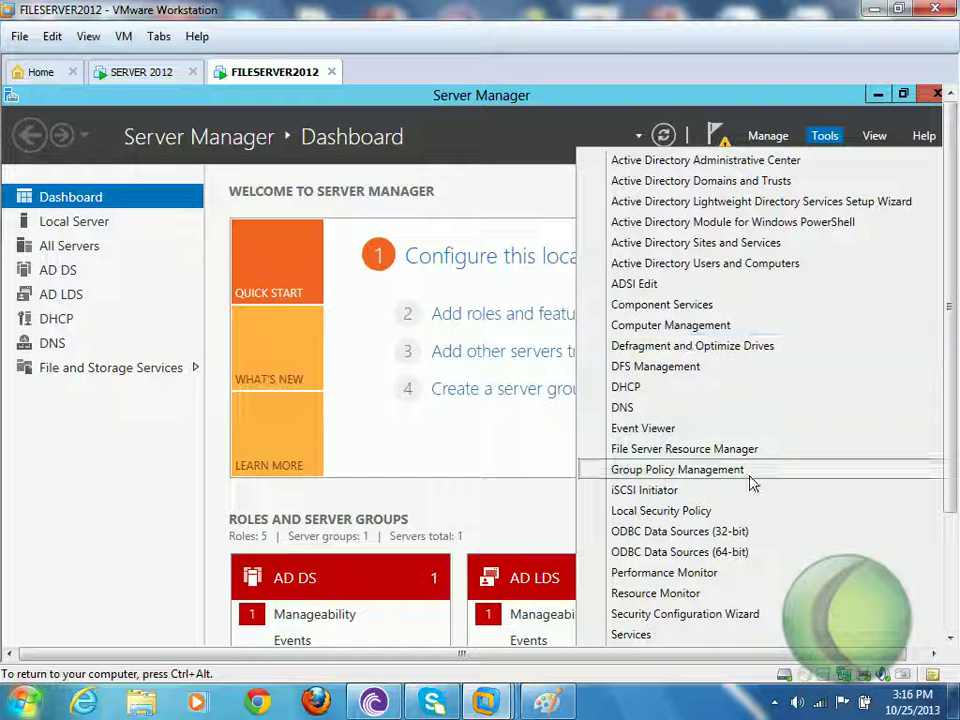
{"action": "left_click", "coordinate": [725, 373]}
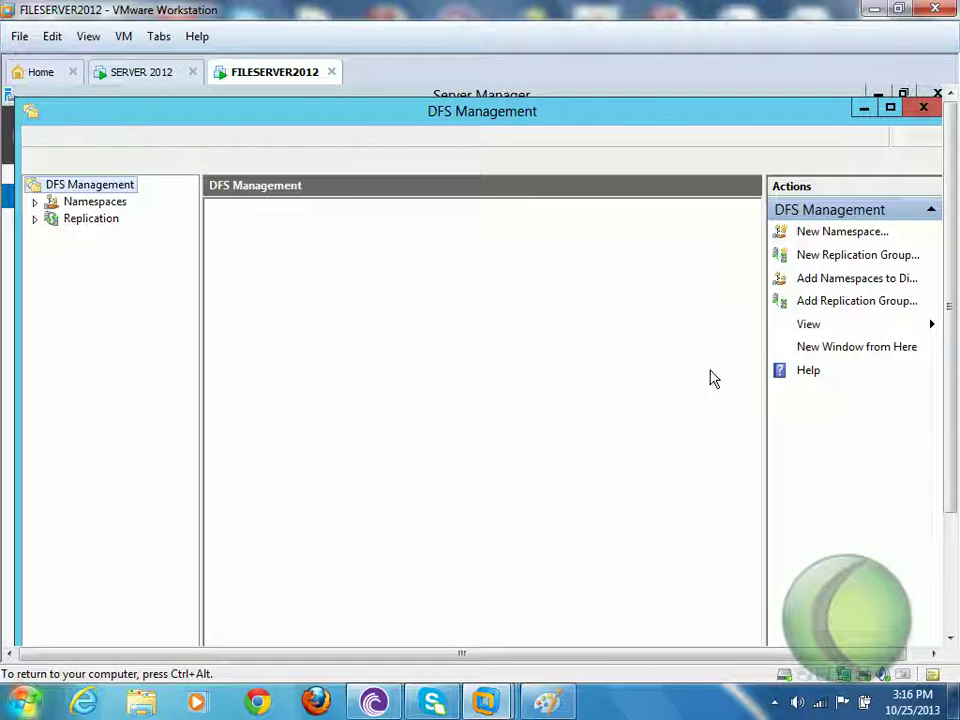
{"action": "left_click", "coordinate": [96, 208]}
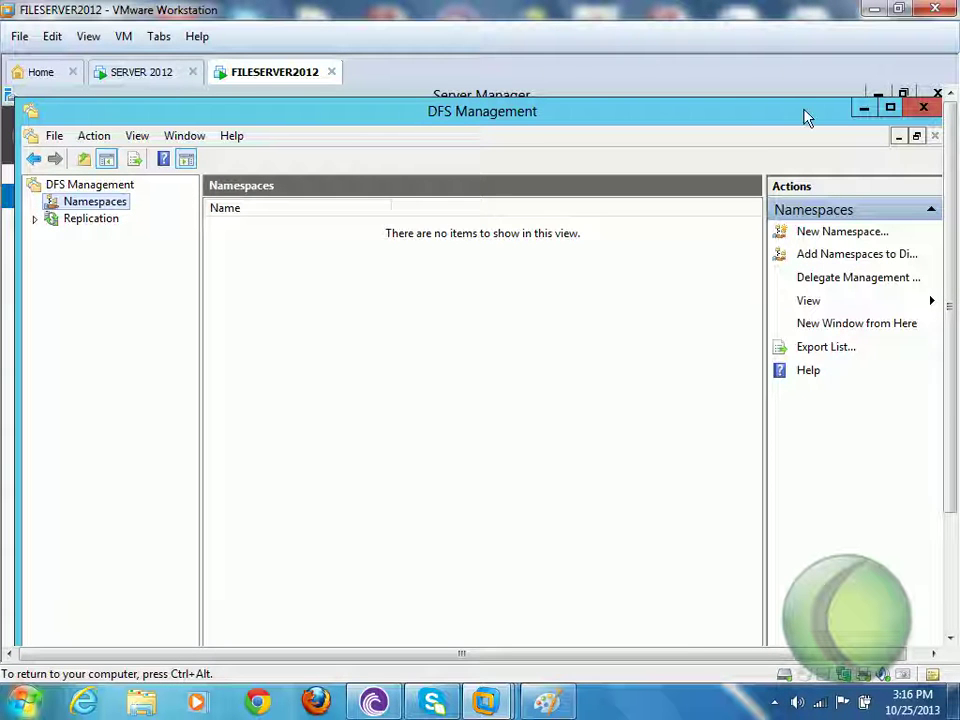
{"action": "left_click", "coordinate": [864, 110]}
{"action": "left_click", "coordinate": [872, 98]}
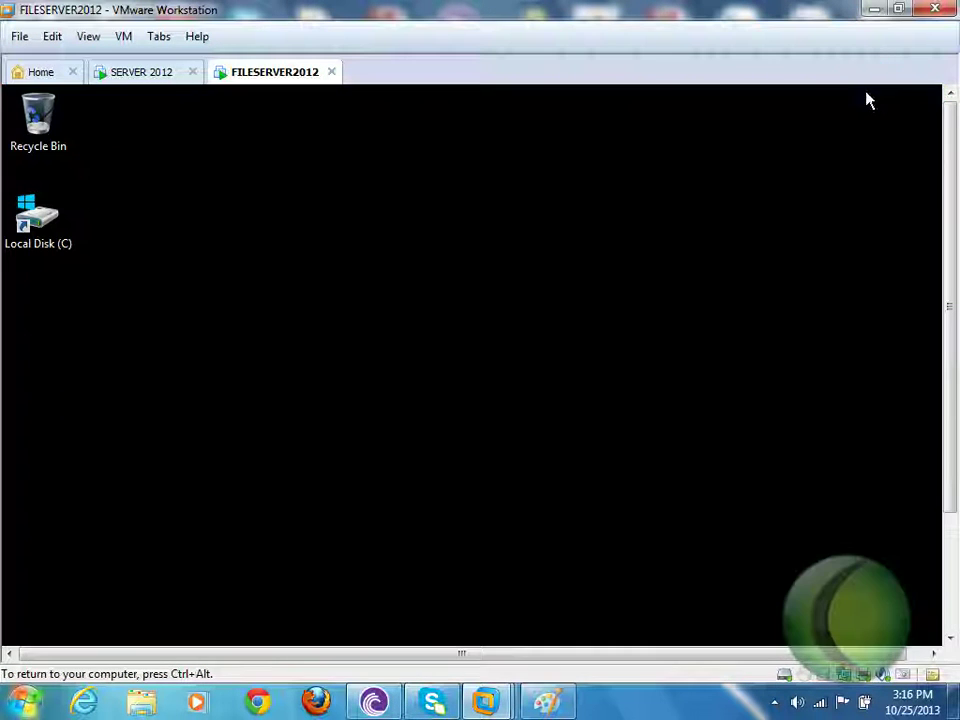
{"action": "double_click", "coordinate": [32, 230]}
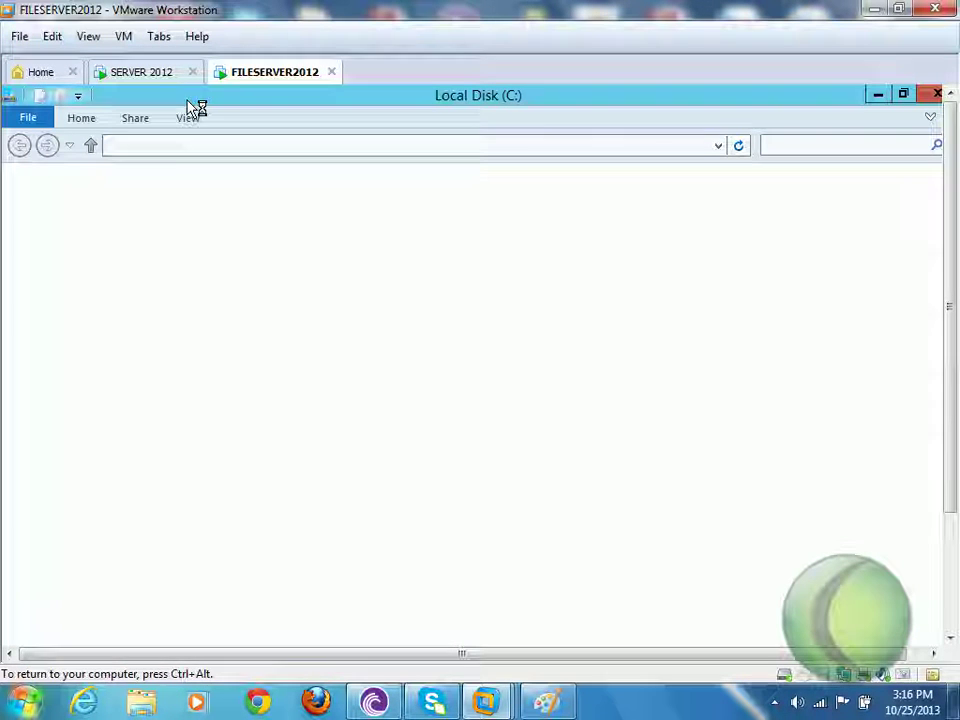
{"action": "left_click", "coordinate": [932, 97]}
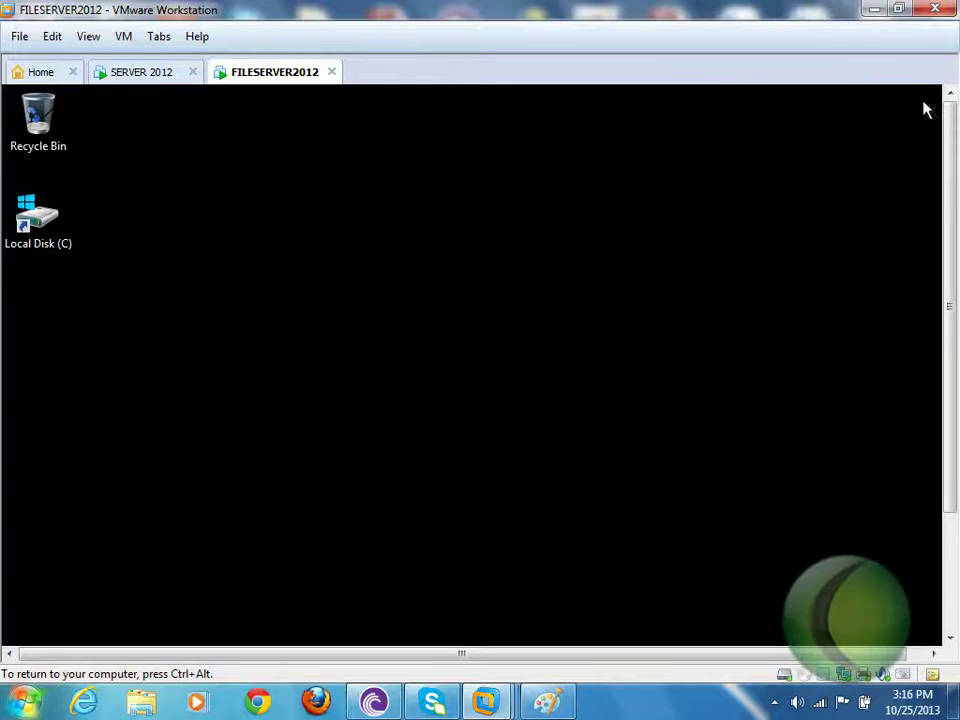
{"action": "left_click", "coordinate": [156, 77]}
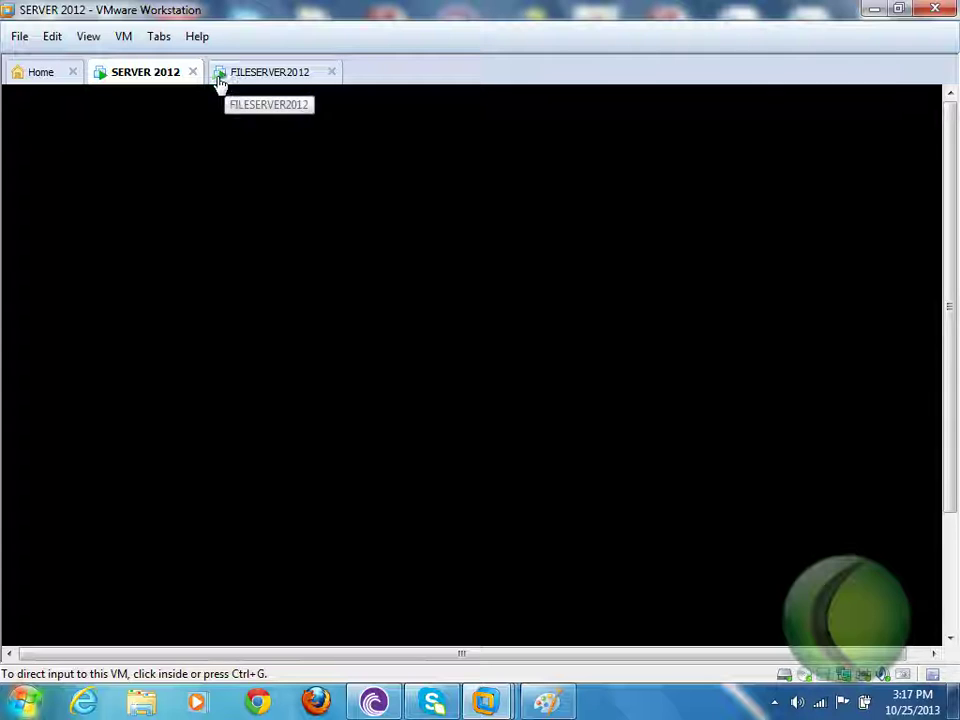
{"action": "left_click", "coordinate": [176, 212]}
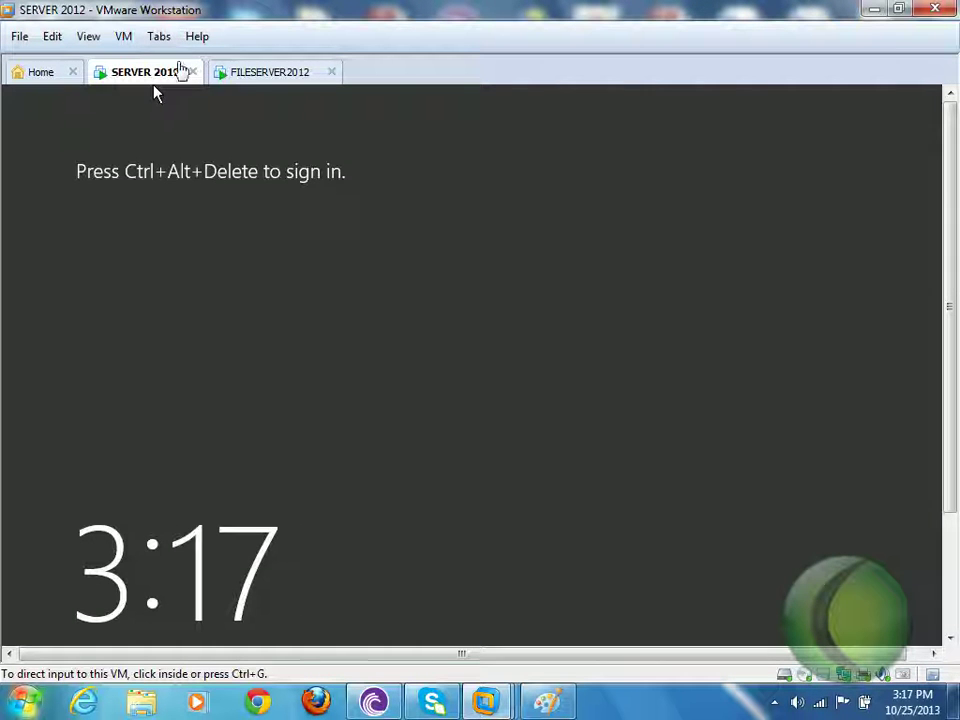
{"action": "left_click", "coordinate": [246, 80]}
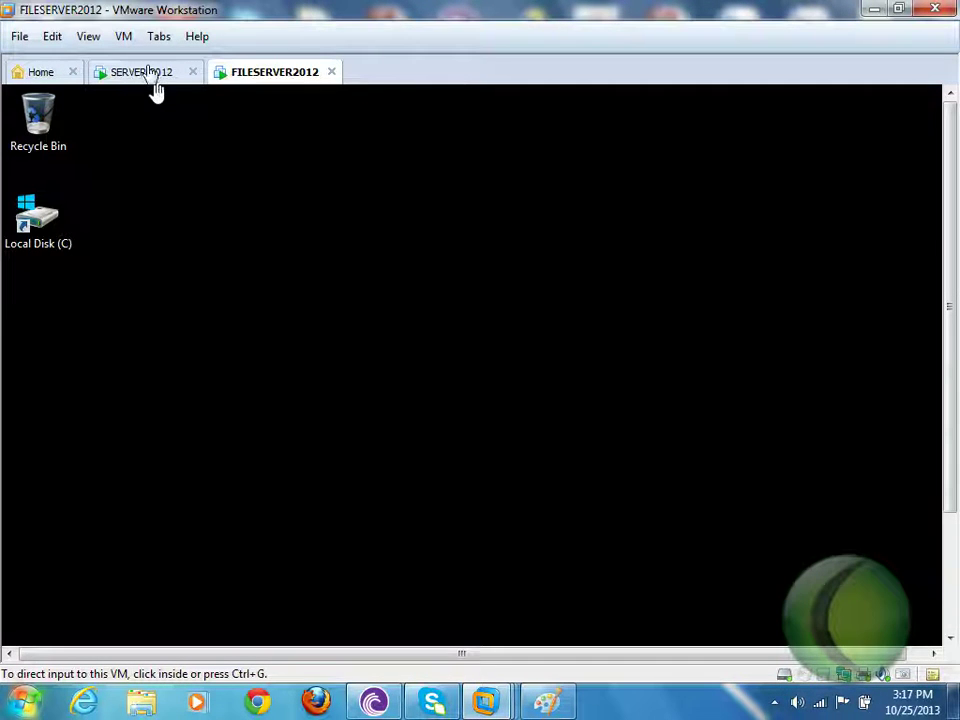
{"action": "left_click", "coordinate": [158, 79]}
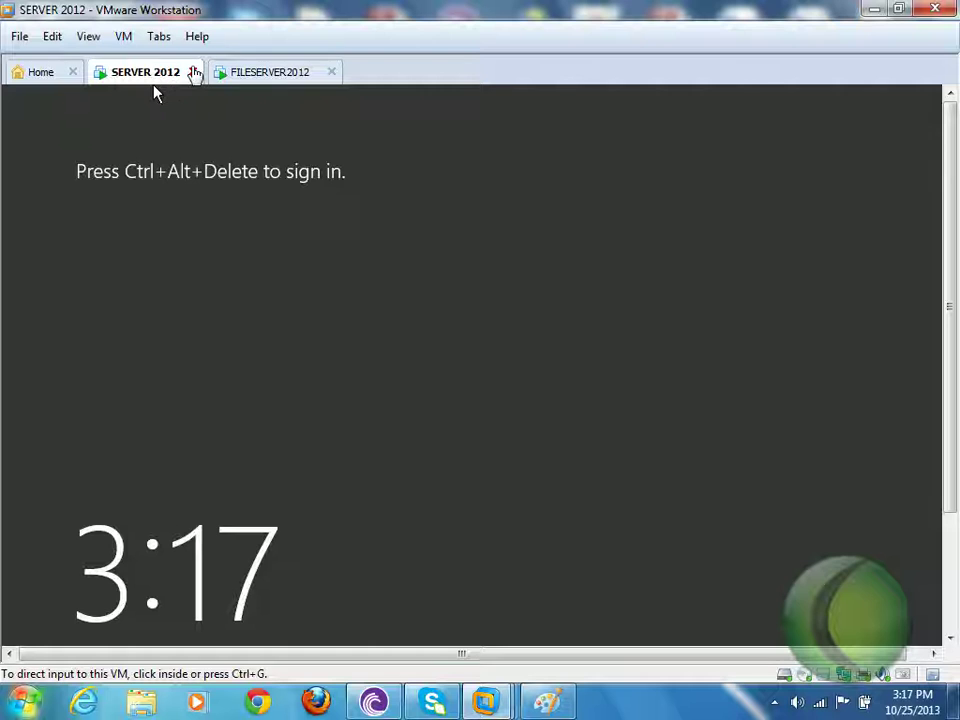
{"action": "left_click", "coordinate": [245, 72]}
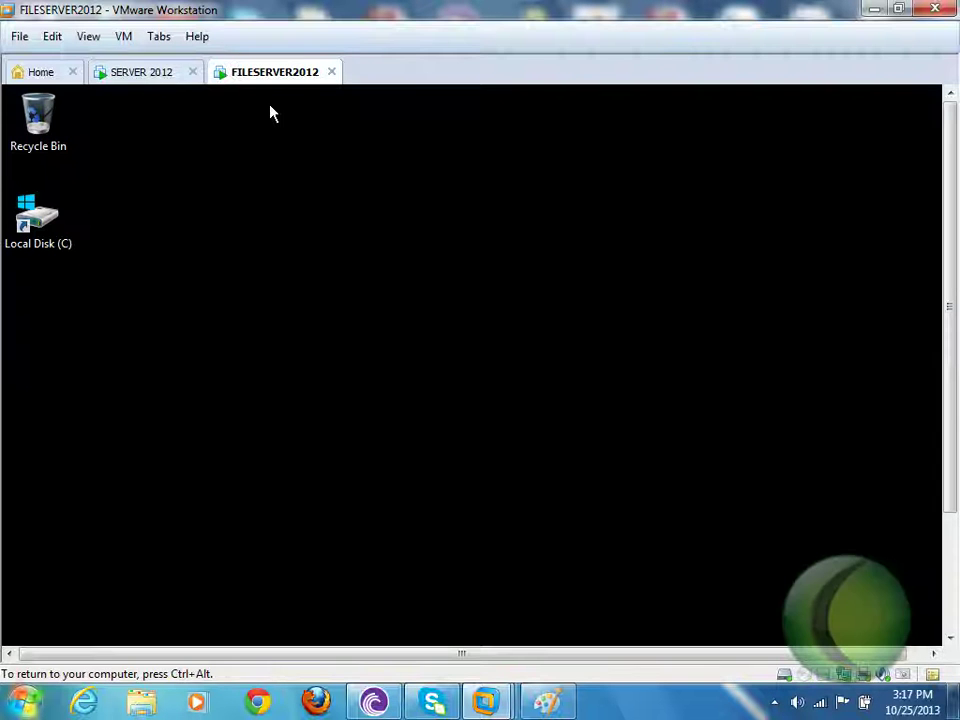
Bring the DFS Management console back into view and start creating a new namespace under Namespaces.
{"action": "left_click", "coordinate": [951, 591]}
{"action": "left_click", "coordinate": [222, 632]}
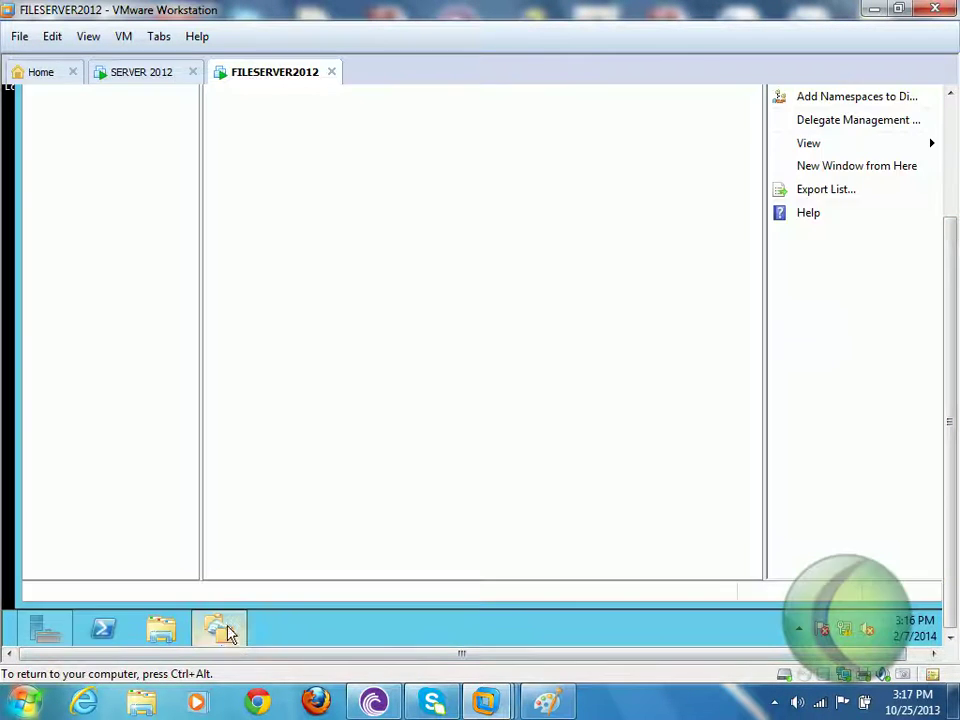
{"action": "left_click", "coordinate": [950, 119]}
{"action": "left_click", "coordinate": [103, 210]}
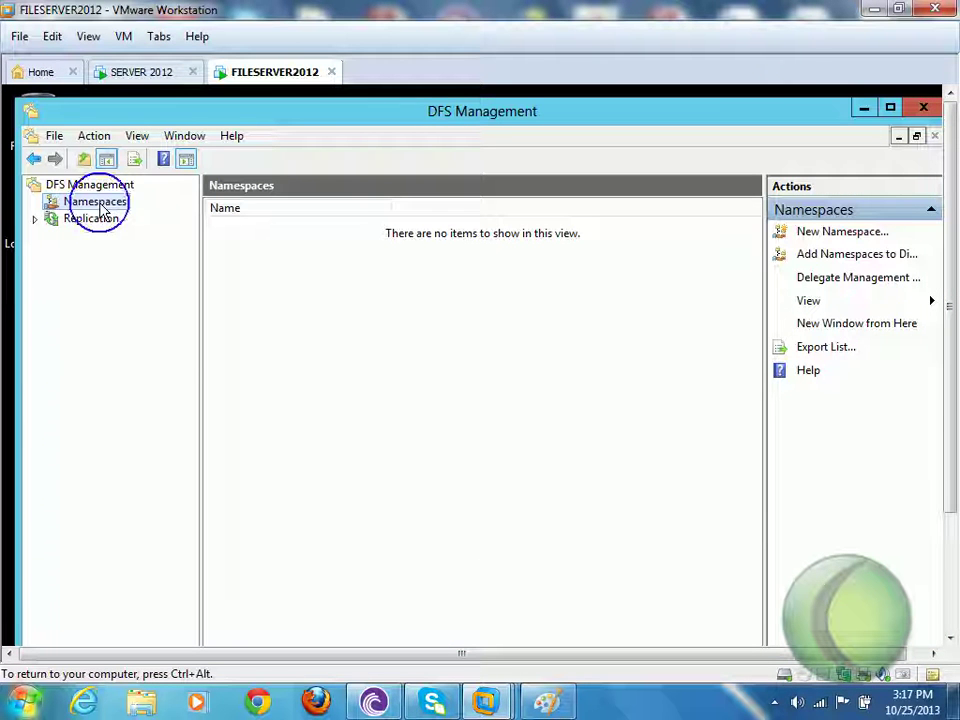
{"action": "right_click", "coordinate": [103, 210]}
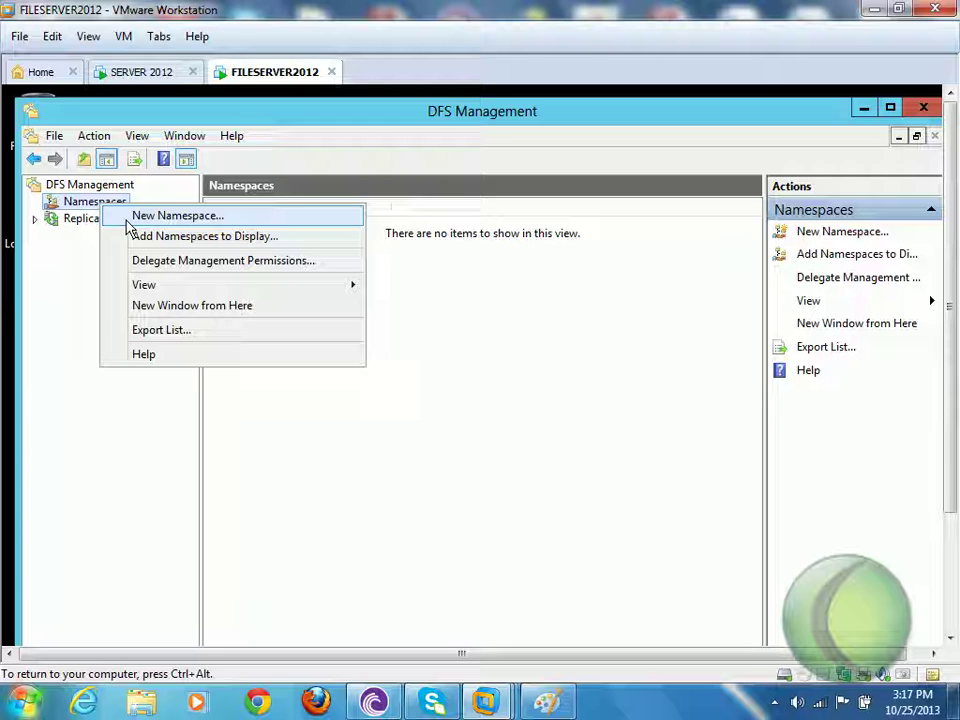
{"action": "left_click", "coordinate": [128, 216]}
{"action": "left_click_drag", "start_coordinate": [428, 175], "coordinate": [482, 118]}
Find FILESERVER among the computers in test.local, set it as the namespace server, and proceed to the namespace name.
{"action": "left_click", "coordinate": [469, 259]}
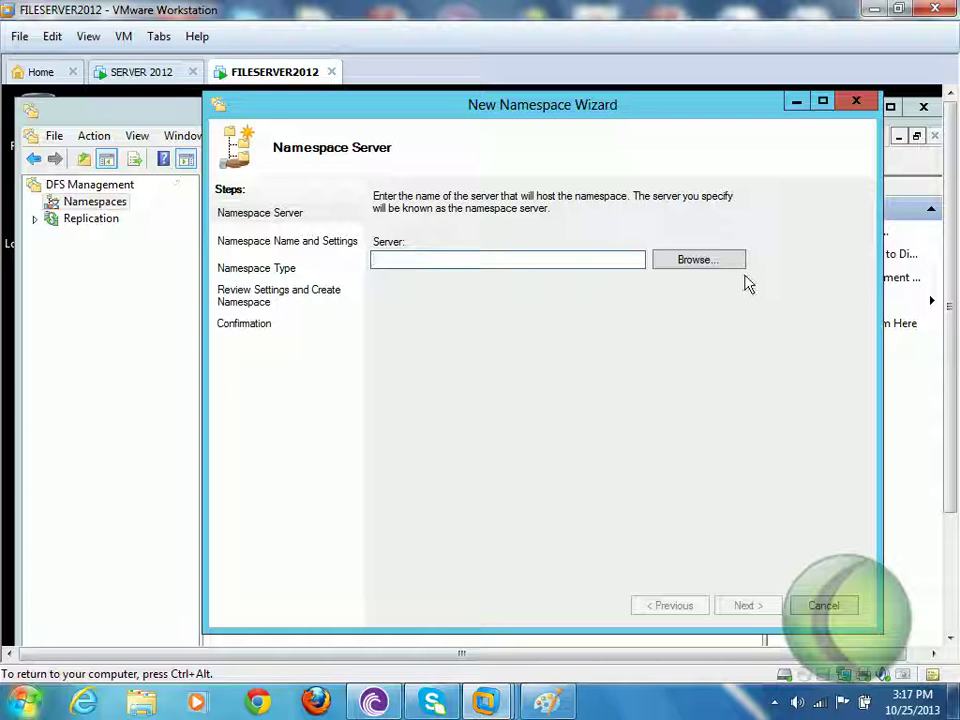
{"action": "left_click", "coordinate": [699, 262]}
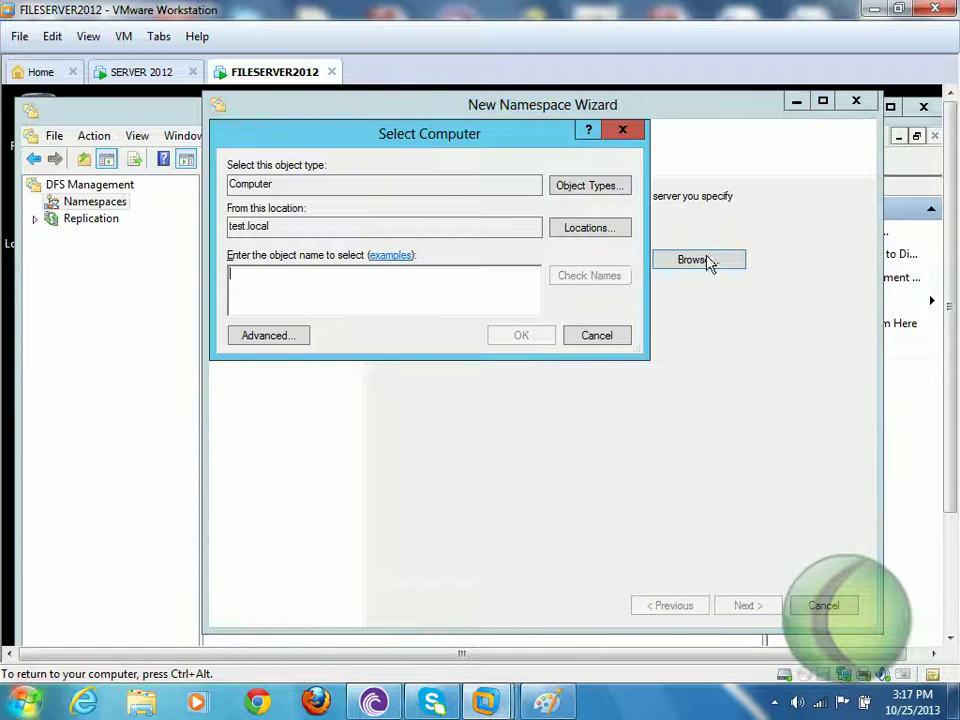
{"action": "left_click", "coordinate": [300, 336]}
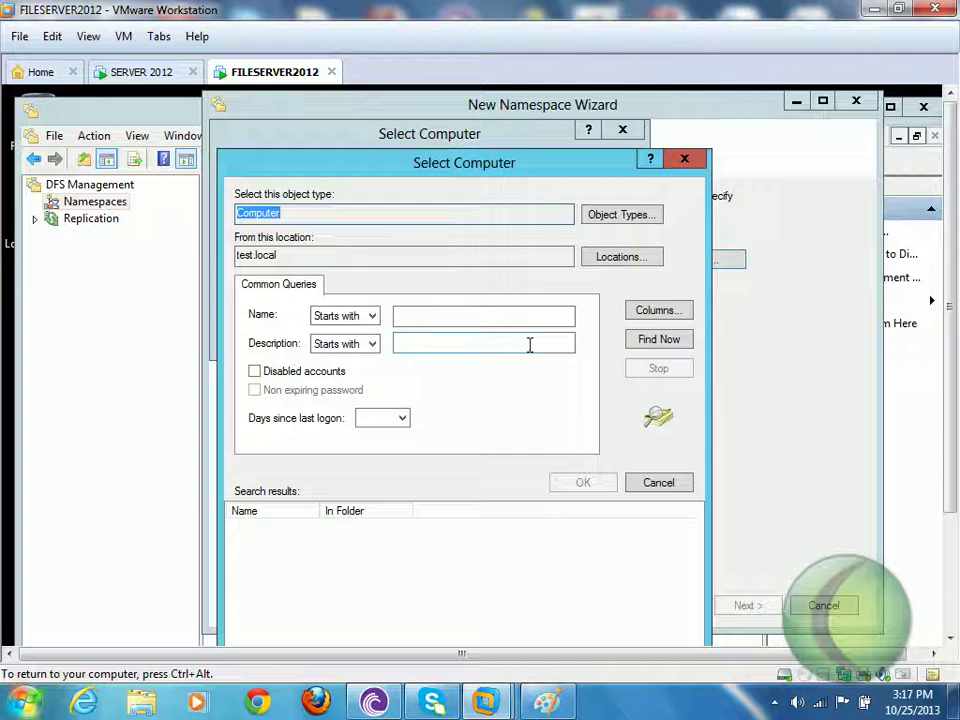
{"action": "left_click", "coordinate": [640, 340]}
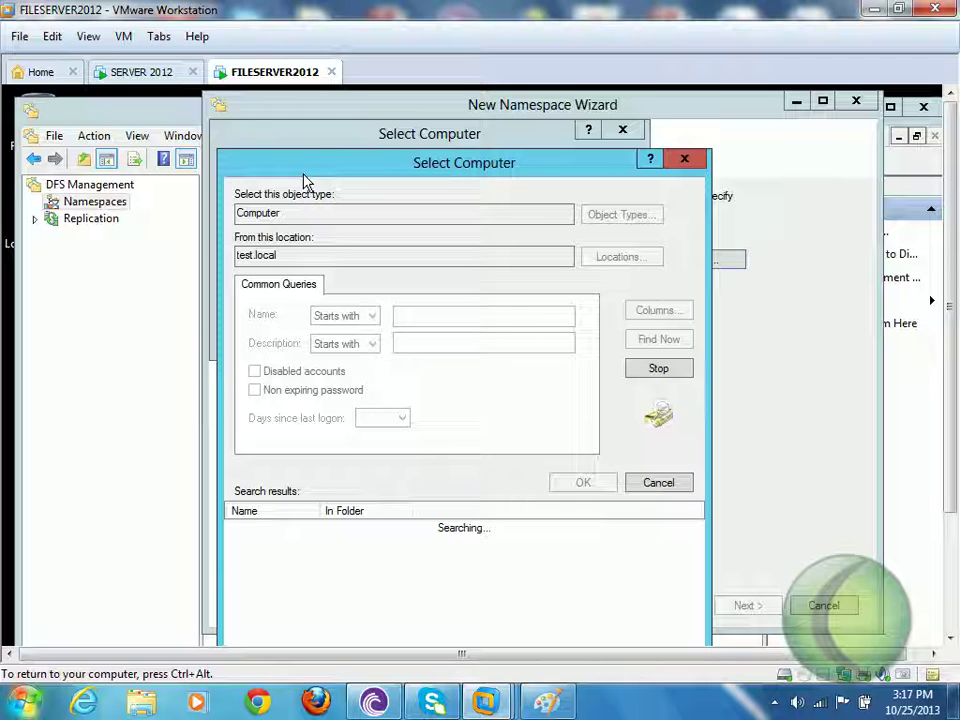
{"action": "left_click_drag", "start_coordinate": [405, 170], "coordinate": [422, 134]}
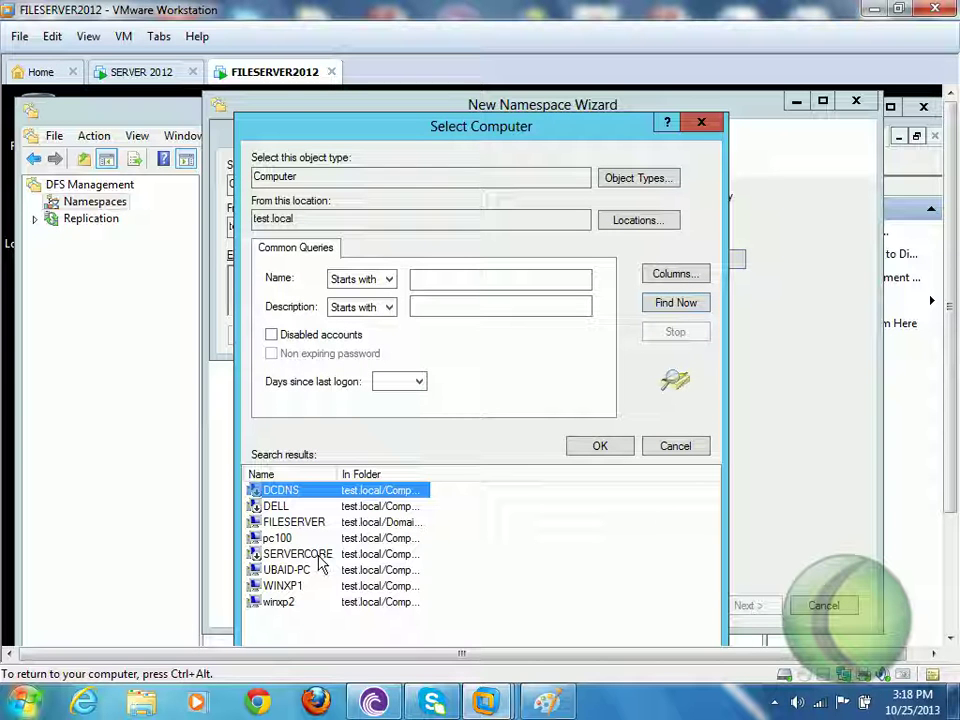
{"action": "left_click", "coordinate": [316, 523]}
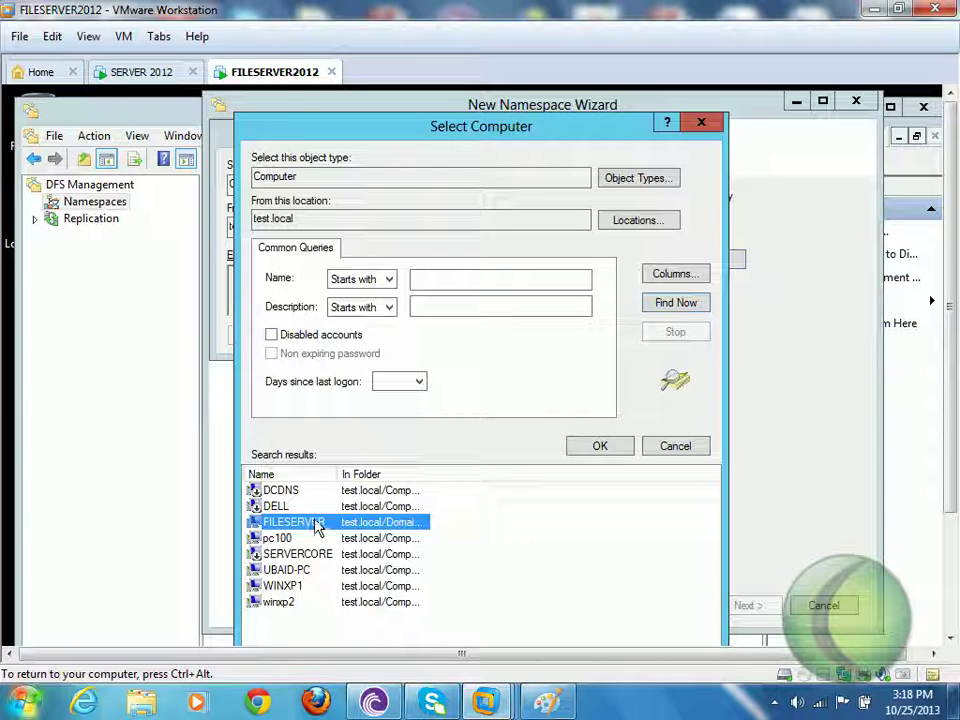
{"action": "left_click", "coordinate": [592, 448]}
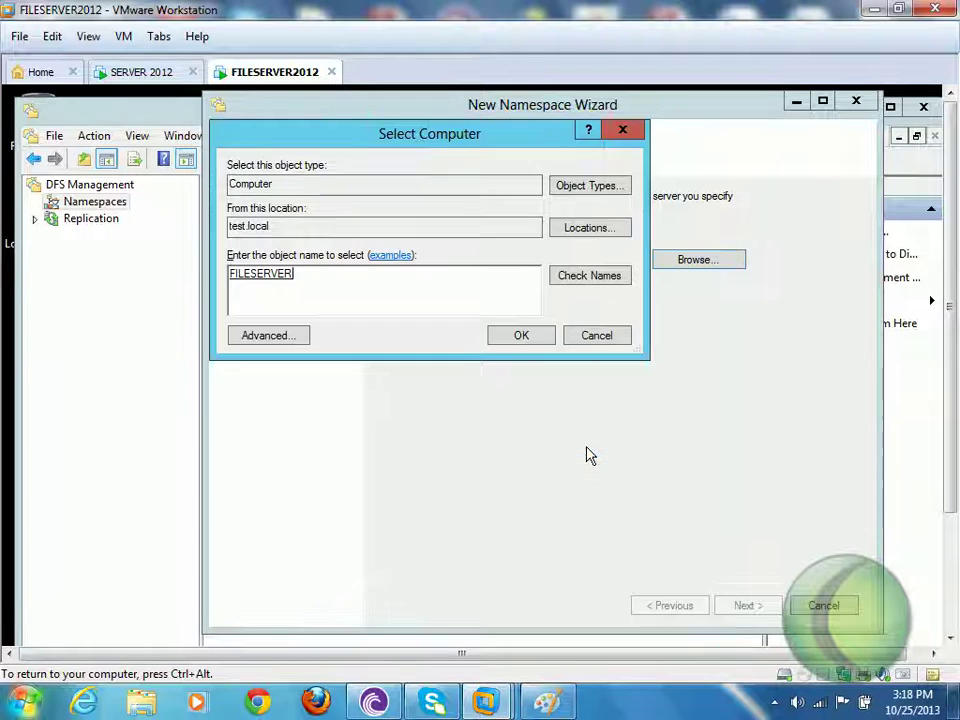
{"action": "left_click", "coordinate": [502, 335]}
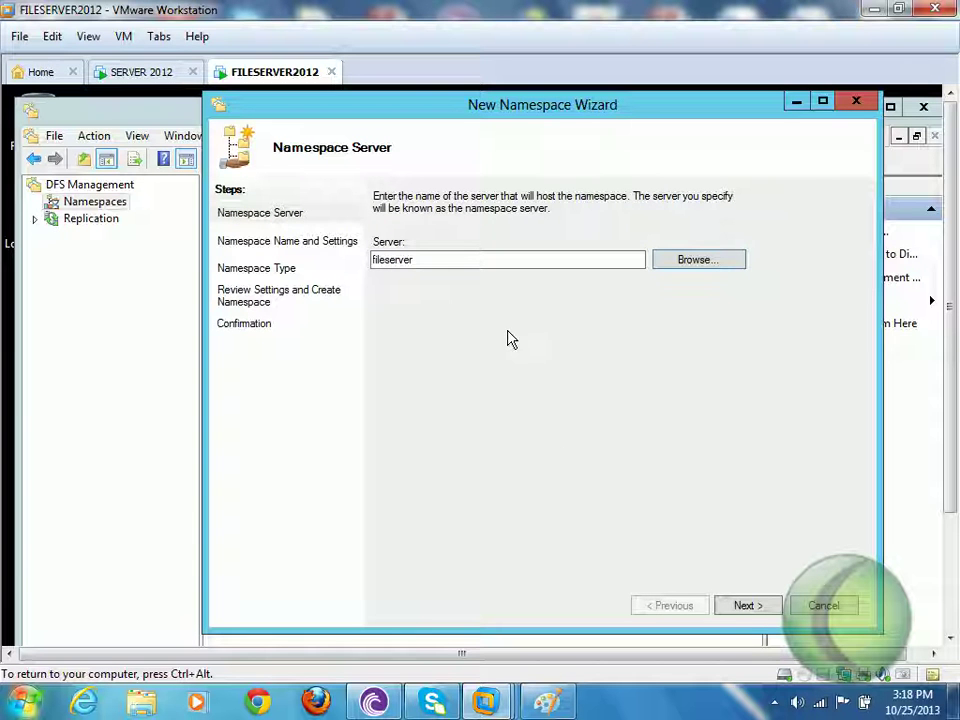
{"action": "left_click", "coordinate": [742, 606]}
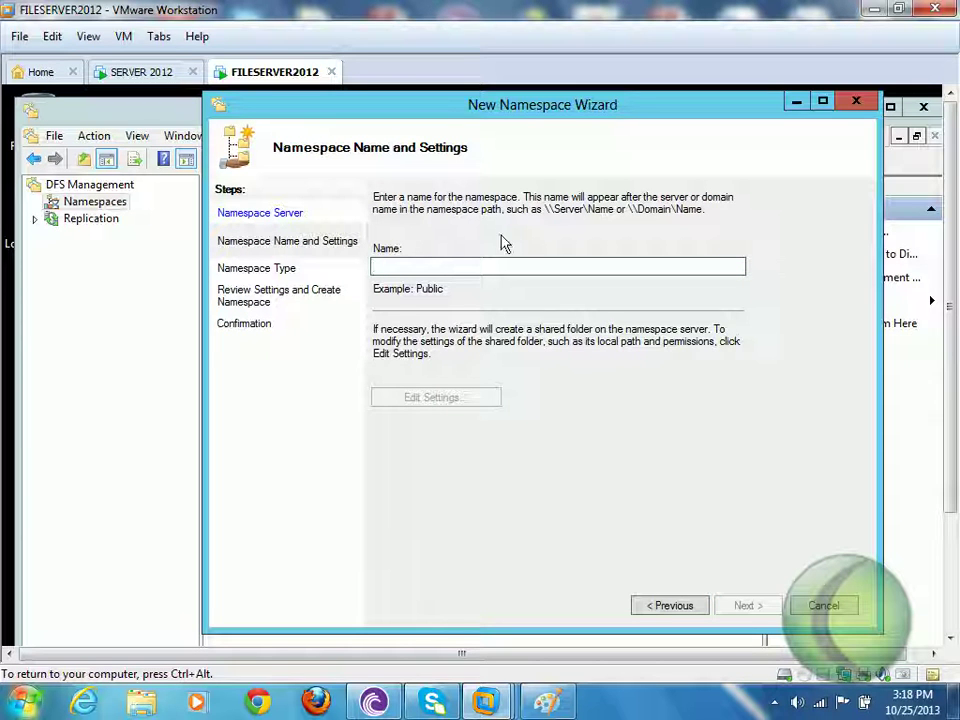
Name the namespace UsersData, look at the custom permissions for its shared folder, and select read-only permissions for all users.
{"action": "left_click", "coordinate": [454, 271]}
{"action": "type", "text": "UsersData"}
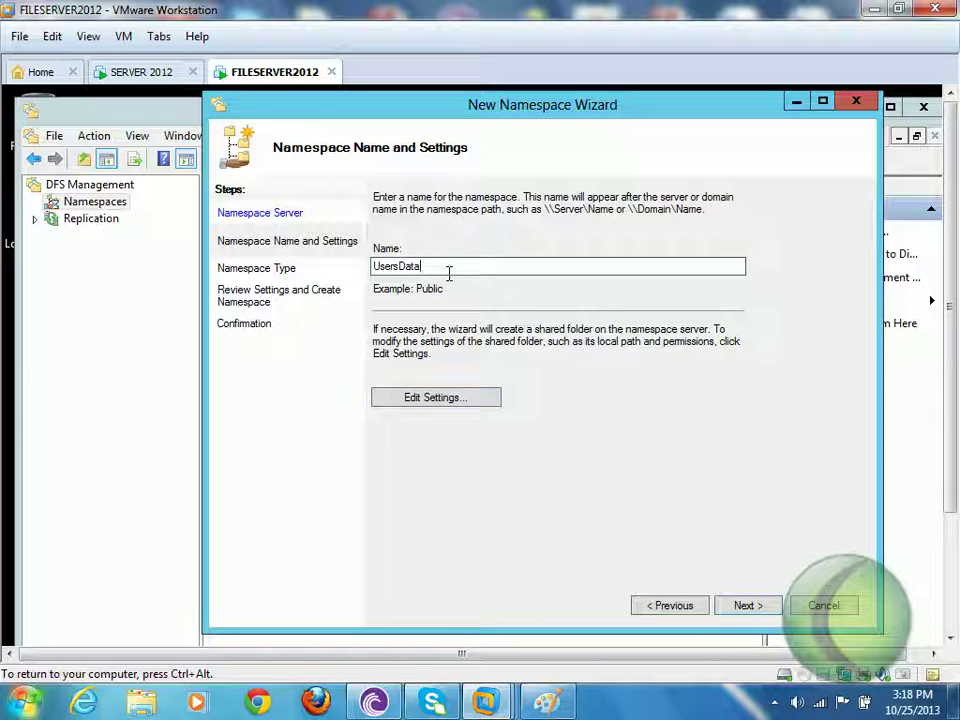
{"action": "left_click", "coordinate": [485, 400]}
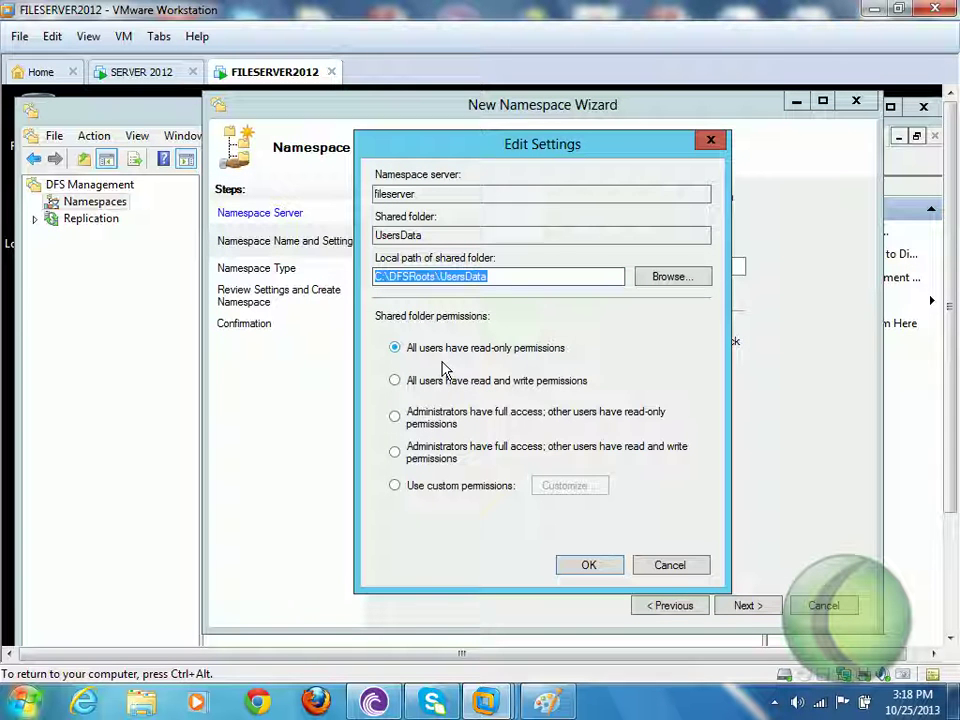
{"action": "left_click", "coordinate": [393, 487]}
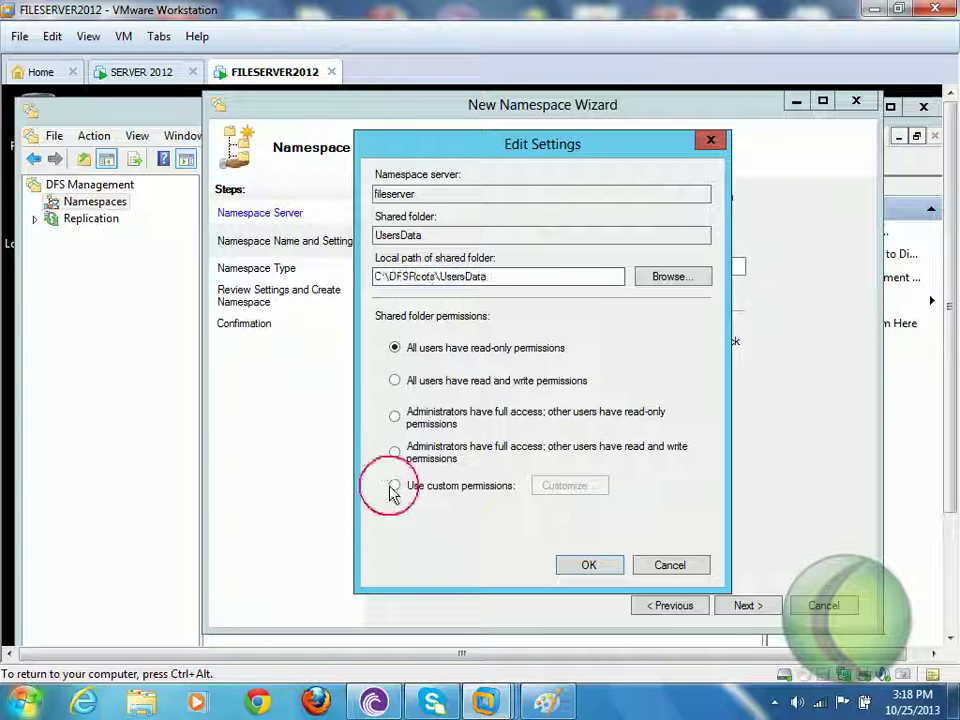
{"action": "left_click", "coordinate": [568, 488]}
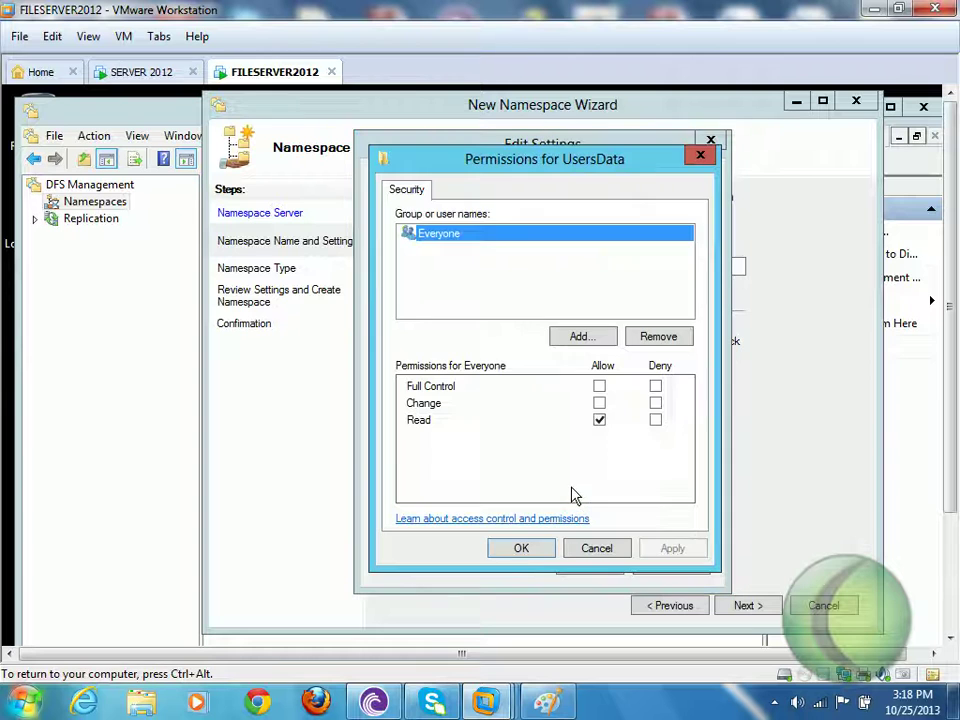
{"action": "left_click", "coordinate": [586, 556]}
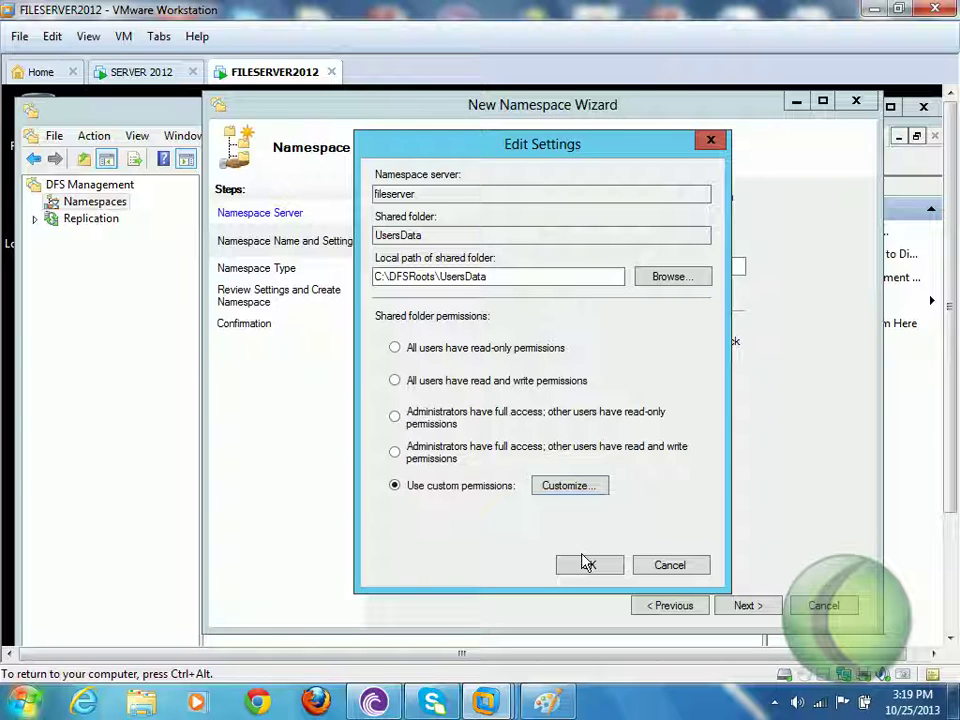
{"action": "left_click", "coordinate": [406, 348]}
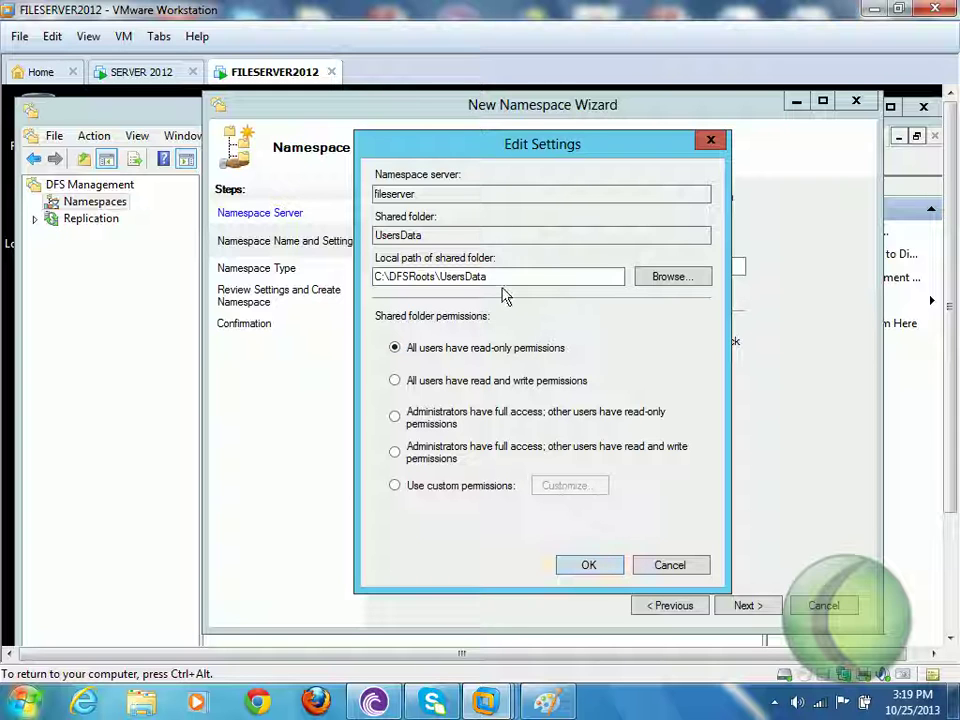
Accept the shared folder settings with local path C:\DFSRoots\UsersData, try to proceed, and decline using the existing shared folder.
{"action": "left_click_drag", "start_coordinate": [506, 276], "coordinate": [378, 276]}
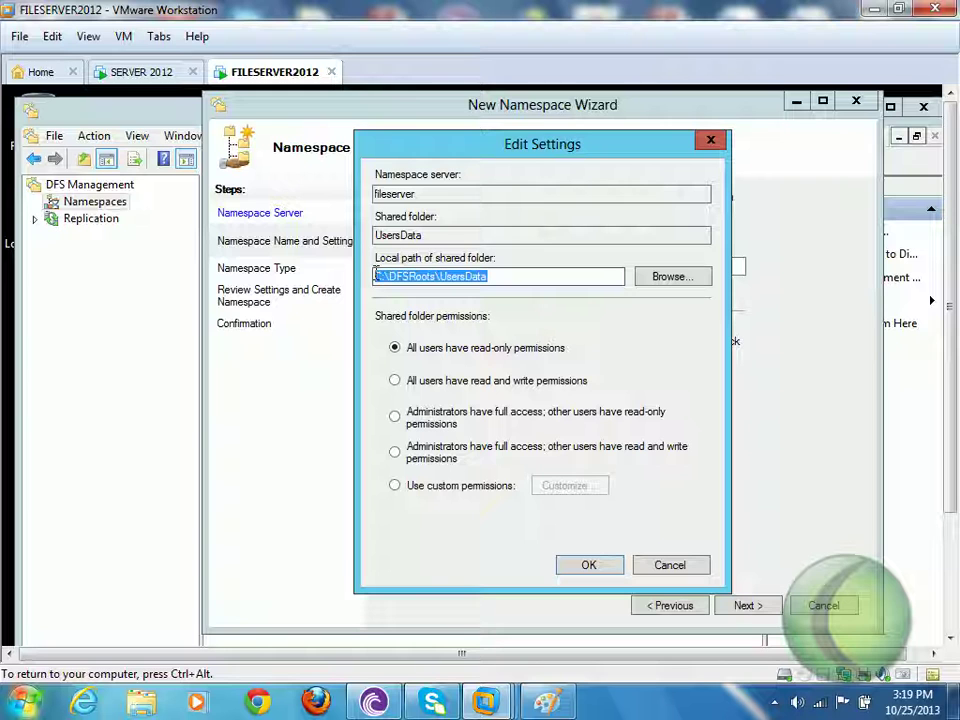
{"action": "left_click", "coordinate": [492, 276]}
{"action": "left_click_drag", "start_coordinate": [489, 276], "coordinate": [428, 276]}
{"action": "left_click", "coordinate": [508, 282]}
{"action": "left_click_drag", "start_coordinate": [508, 287], "coordinate": [450, 284]}
{"action": "left_click", "coordinate": [486, 284]}
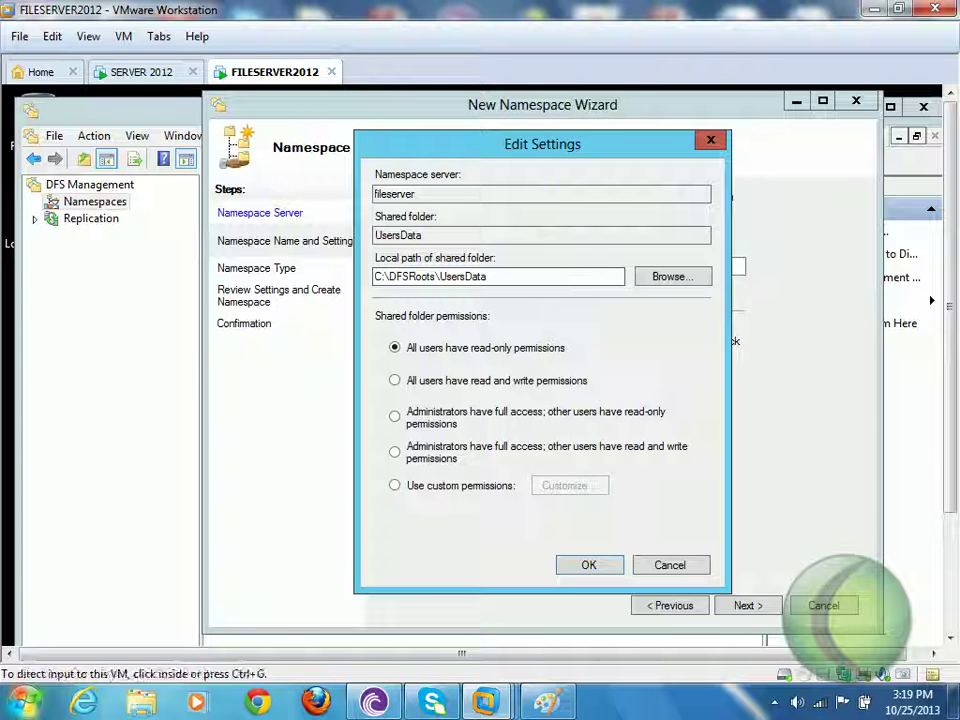
{"action": "left_click", "coordinate": [584, 564]}
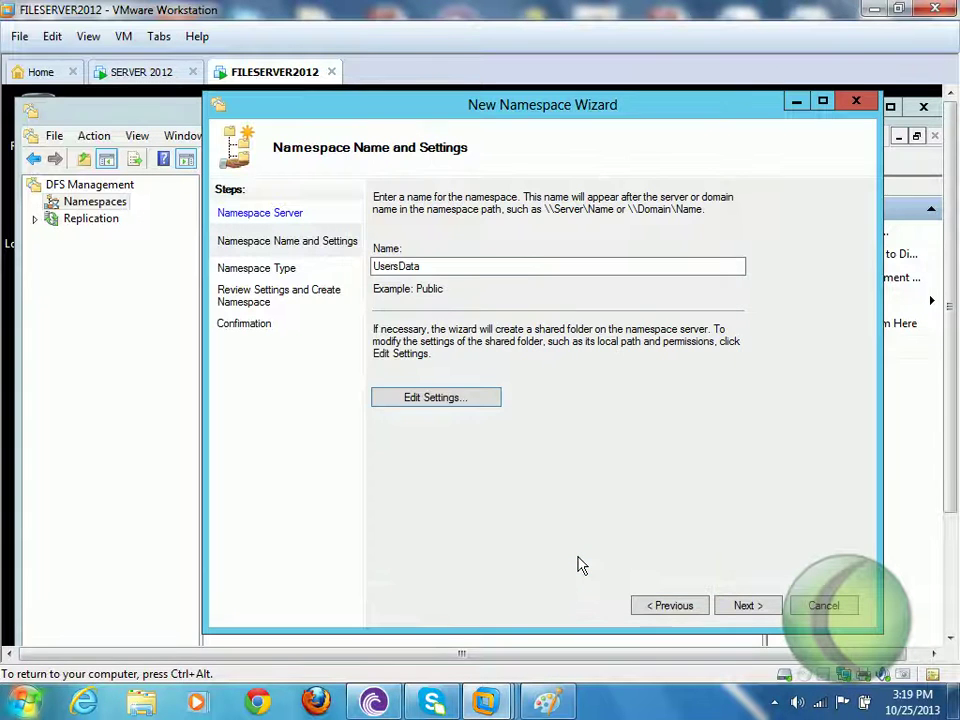
{"action": "left_click", "coordinate": [720, 606]}
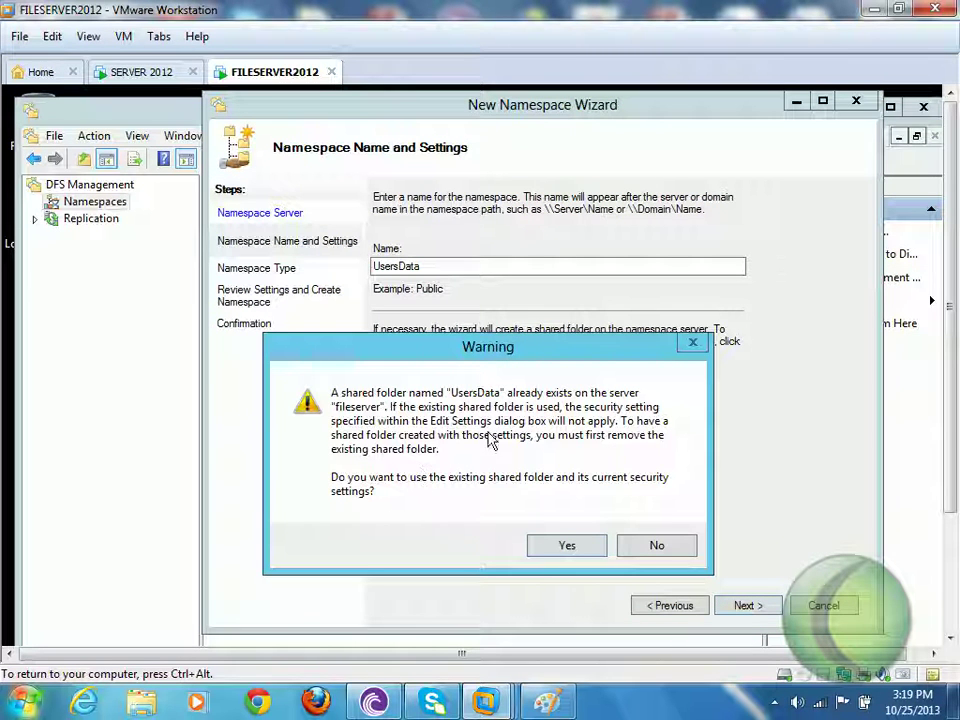
{"action": "left_click", "coordinate": [656, 548]}
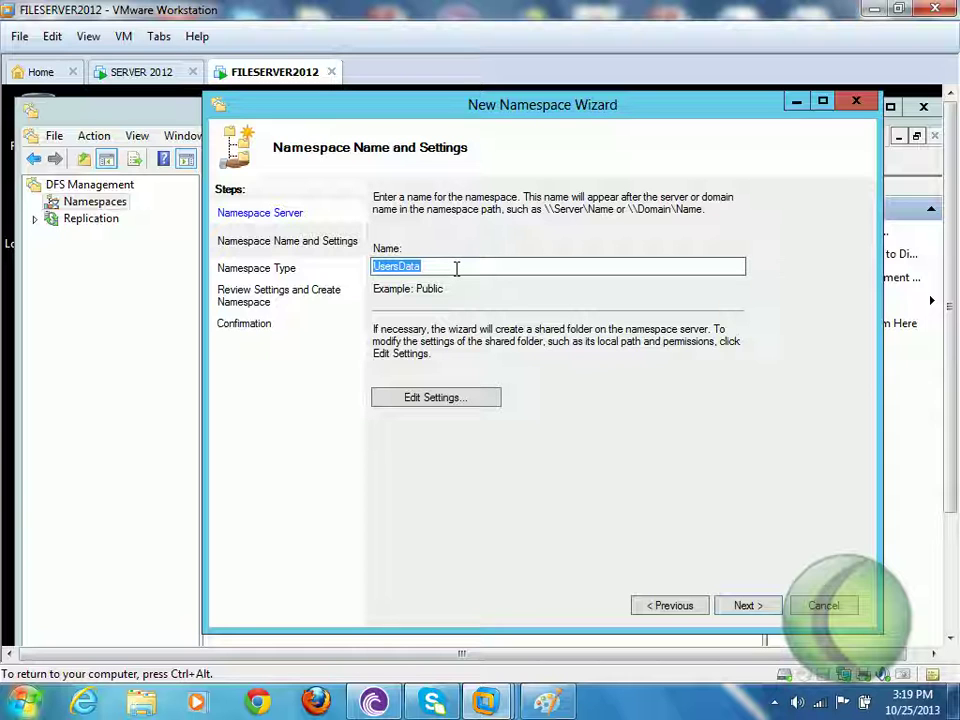
Replace the namespace name with dfsroot and proceed to the namespace type.
{"action": "left_click", "coordinate": [456, 267]}
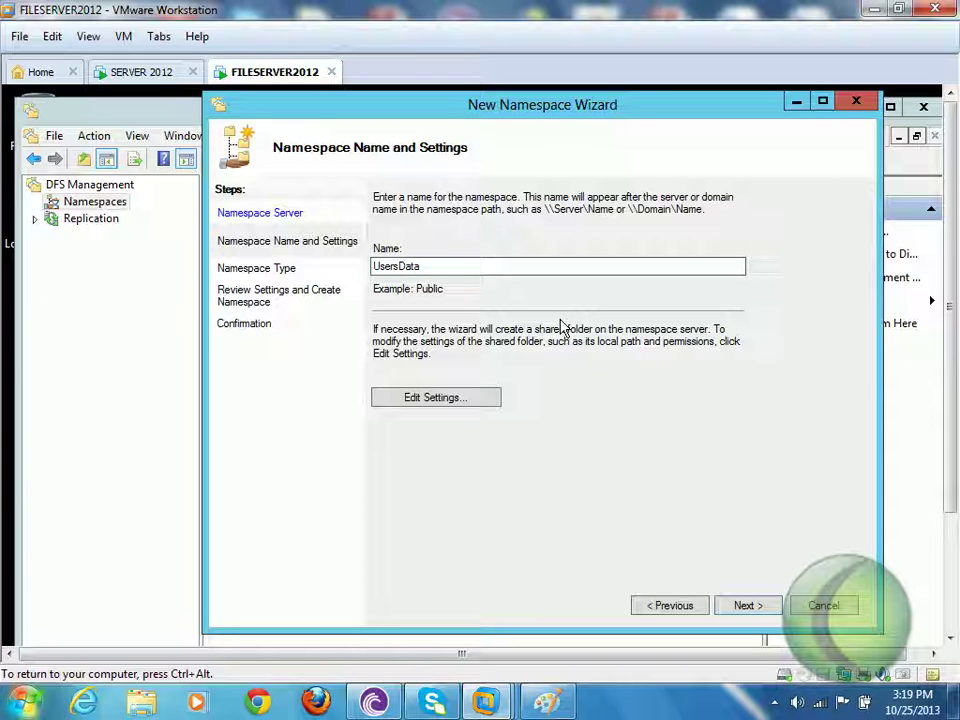
{"action": "key", "text": "BackSpace"}
{"action": "key", "text": "BackSpace"}
{"action": "key", "text": "BackSpace"}
{"action": "key", "text": "BackSpace"}
{"action": "key", "text": "BackSpace"}
{"action": "key", "text": "BackSpace"}
{"action": "key", "text": "BackSpace"}
{"action": "key", "text": "BackSpace"}
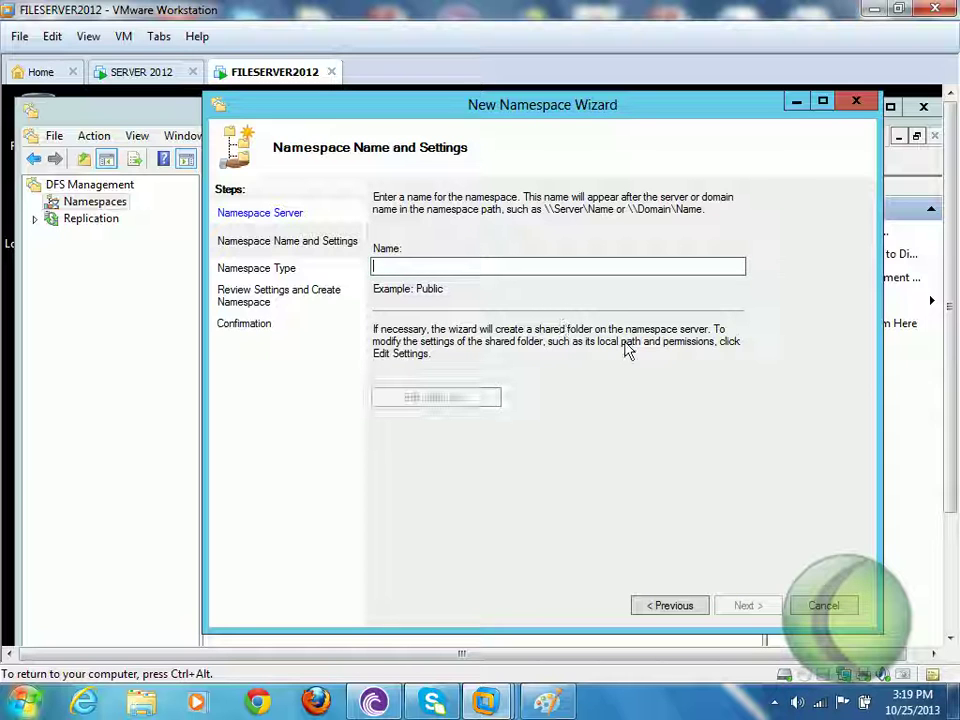
{"action": "type", "text": "dfsroot"}
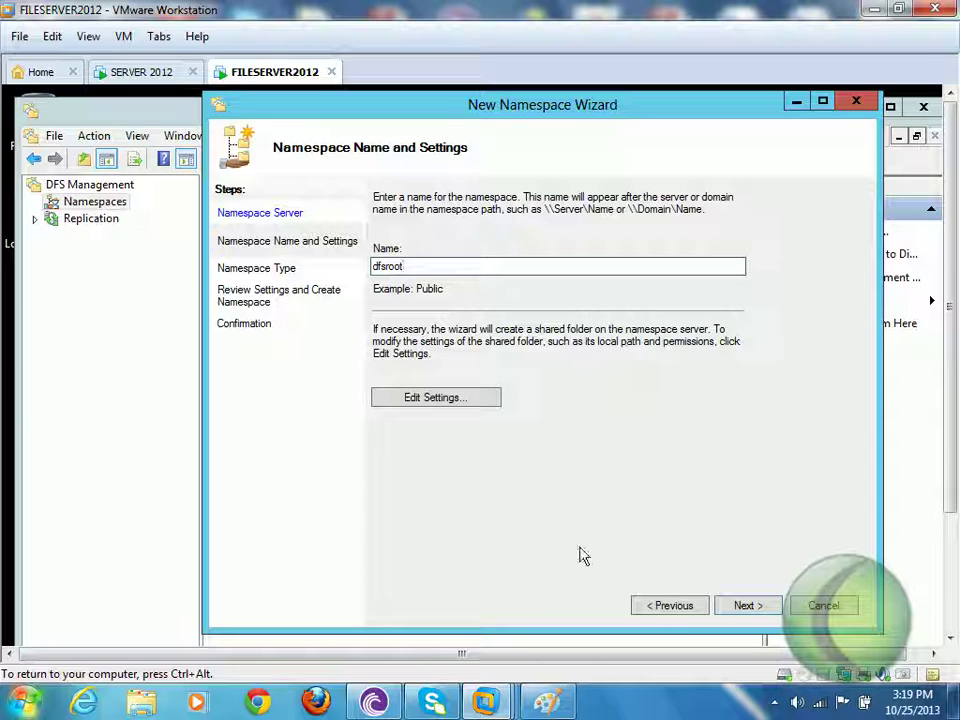
{"action": "left_click", "coordinate": [740, 610]}
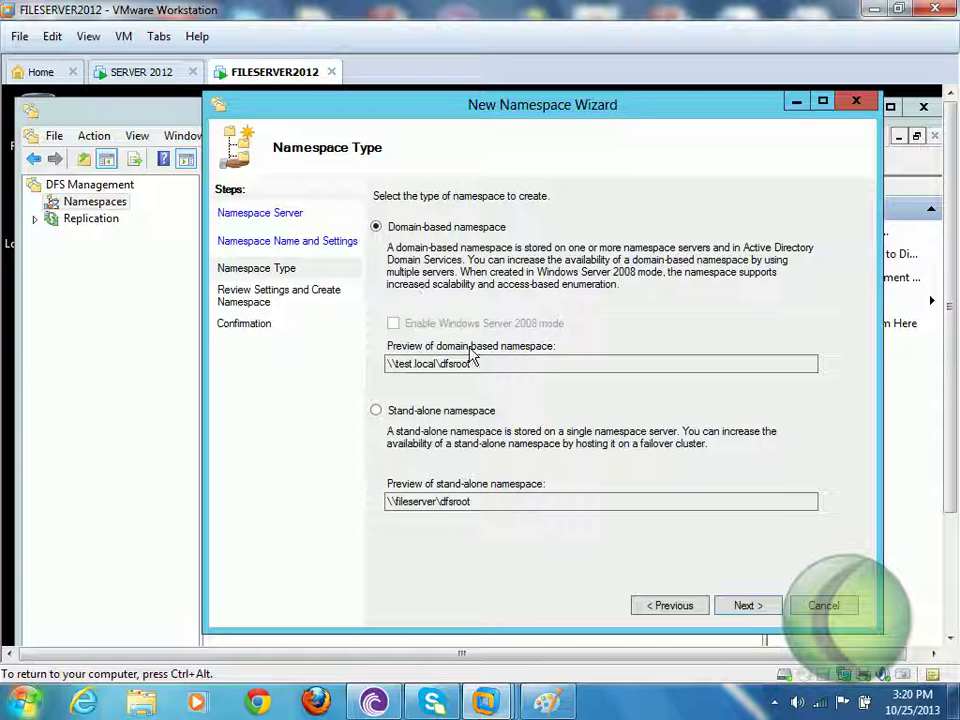
Compare the domain-based and stand-alone path previews, choose the stand-alone type, and create the namespace \\fileserver\dfsroot.
{"action": "left_click_drag", "start_coordinate": [477, 368], "coordinate": [336, 388]}
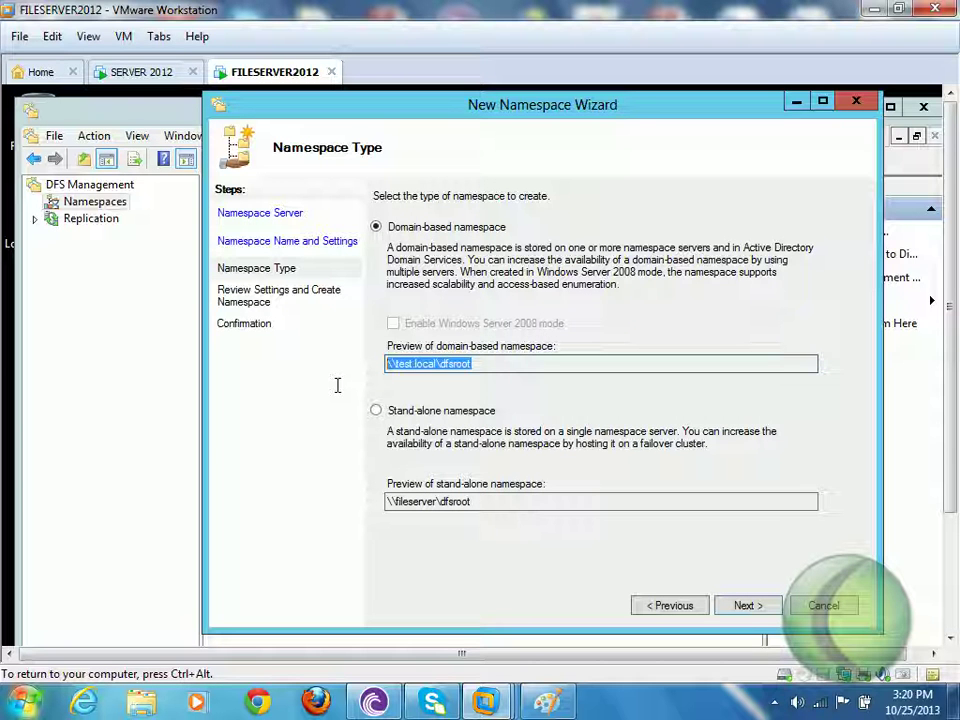
{"action": "left_click", "coordinate": [517, 362]}
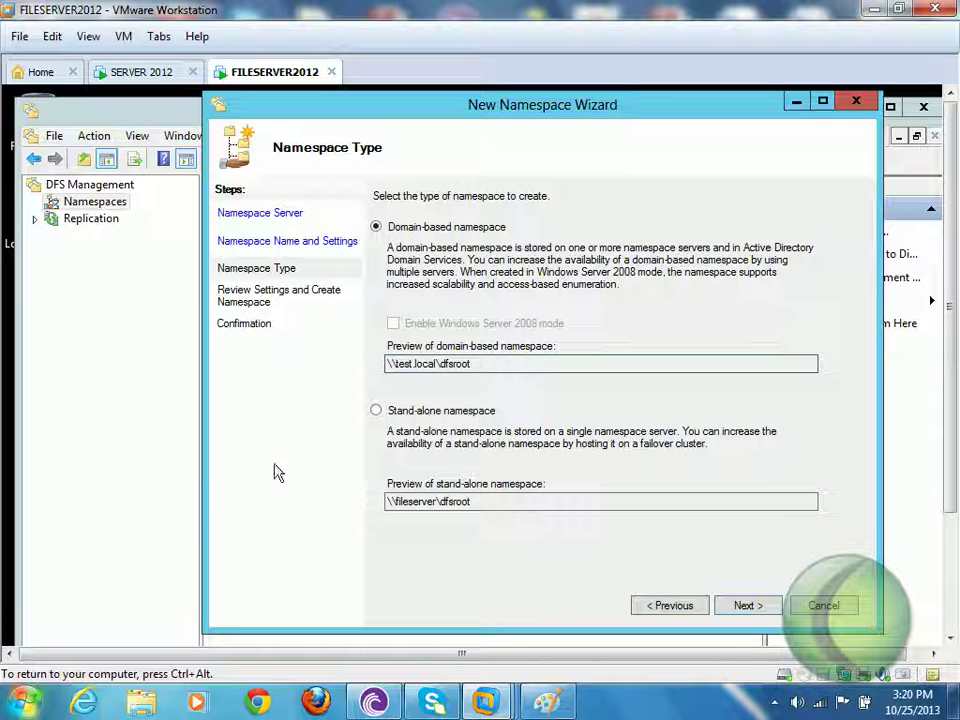
{"action": "left_click", "coordinate": [377, 411]}
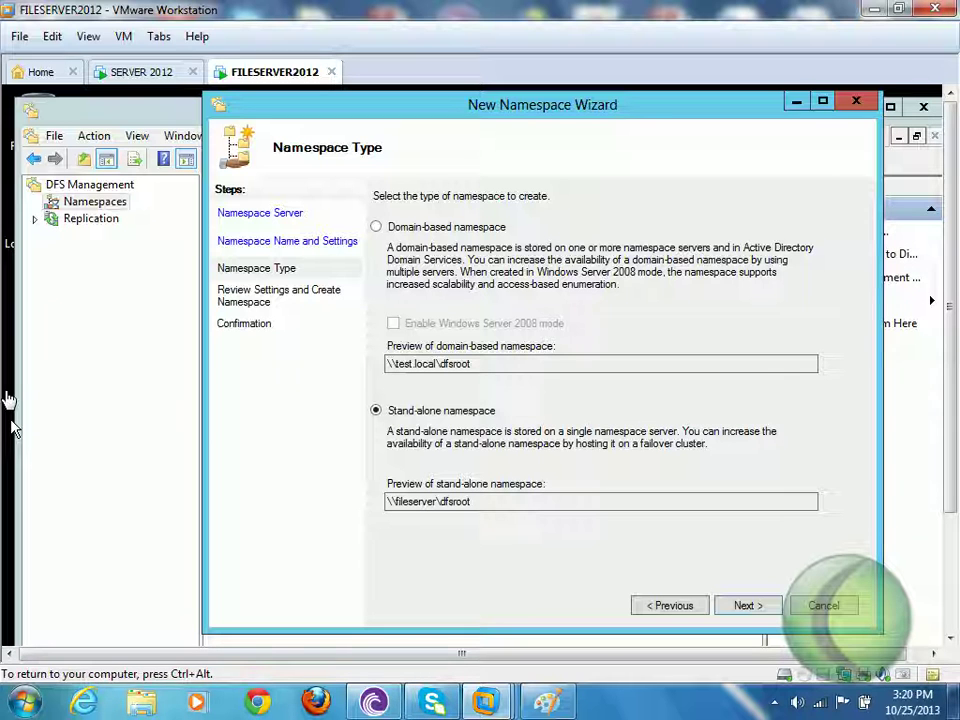
{"action": "left_click_drag", "start_coordinate": [499, 501], "coordinate": [360, 531]}
{"action": "left_click", "coordinate": [489, 501]}
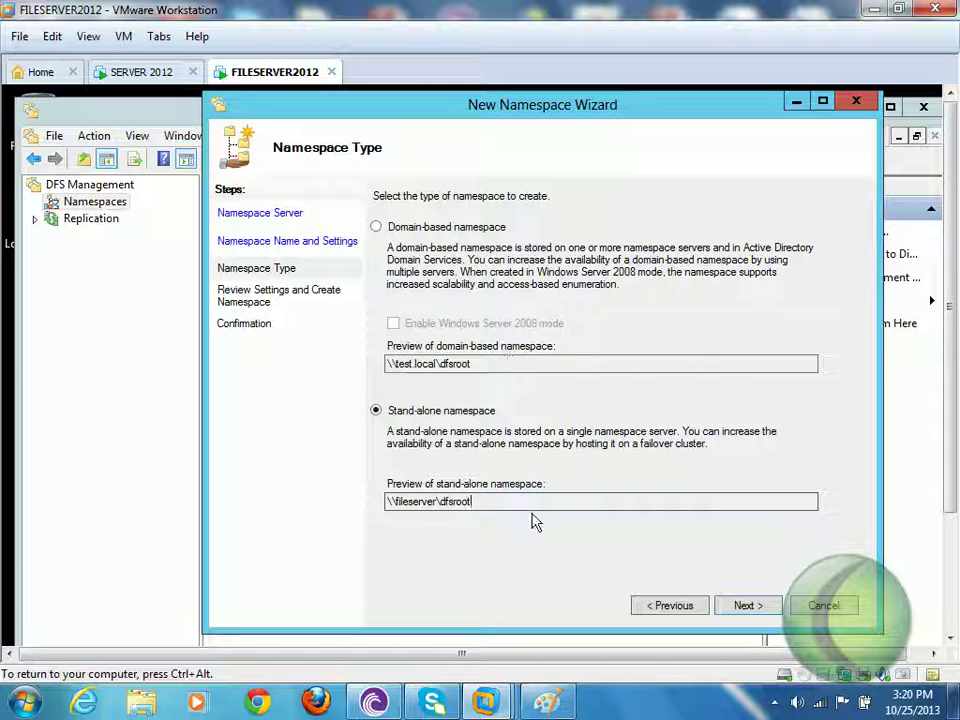
{"action": "left_click_drag", "start_coordinate": [480, 503], "coordinate": [365, 496]}
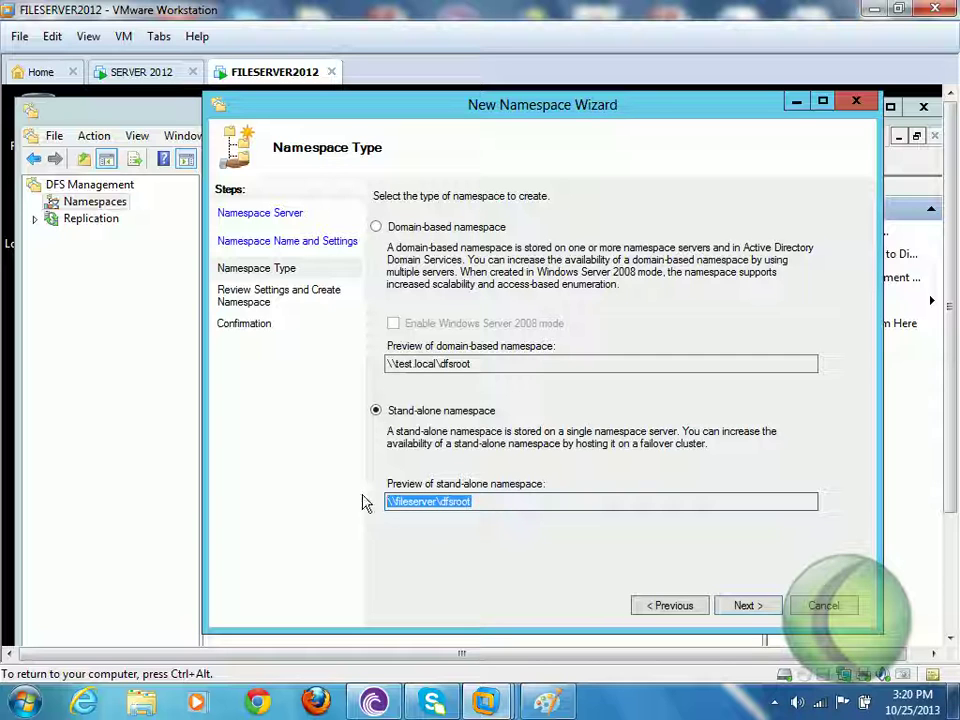
{"action": "left_click", "coordinate": [489, 505]}
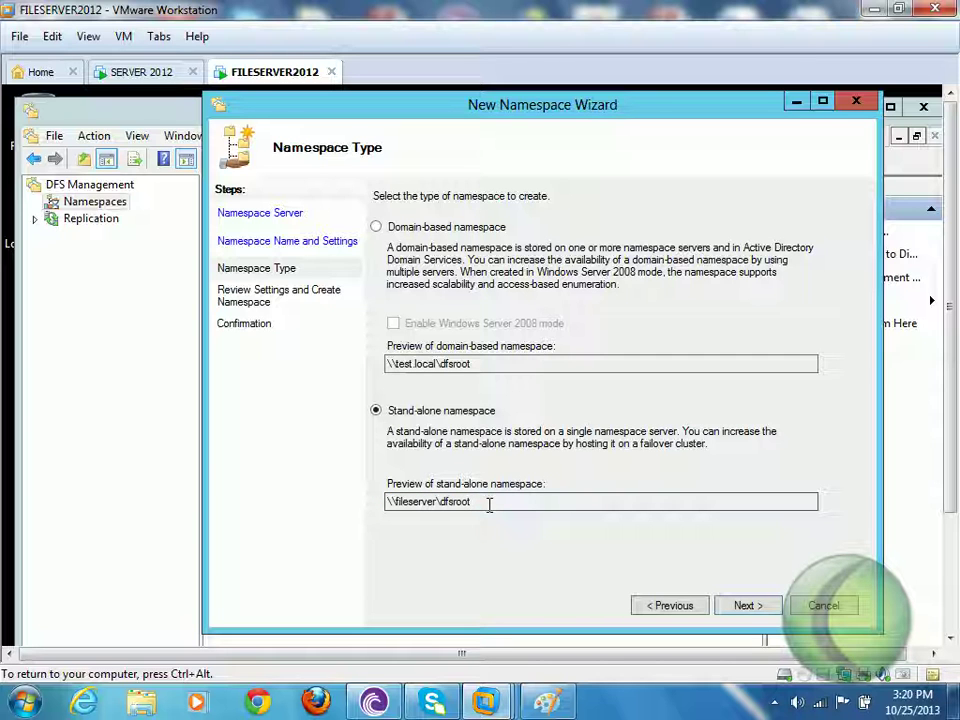
{"action": "left_click", "coordinate": [729, 609]}
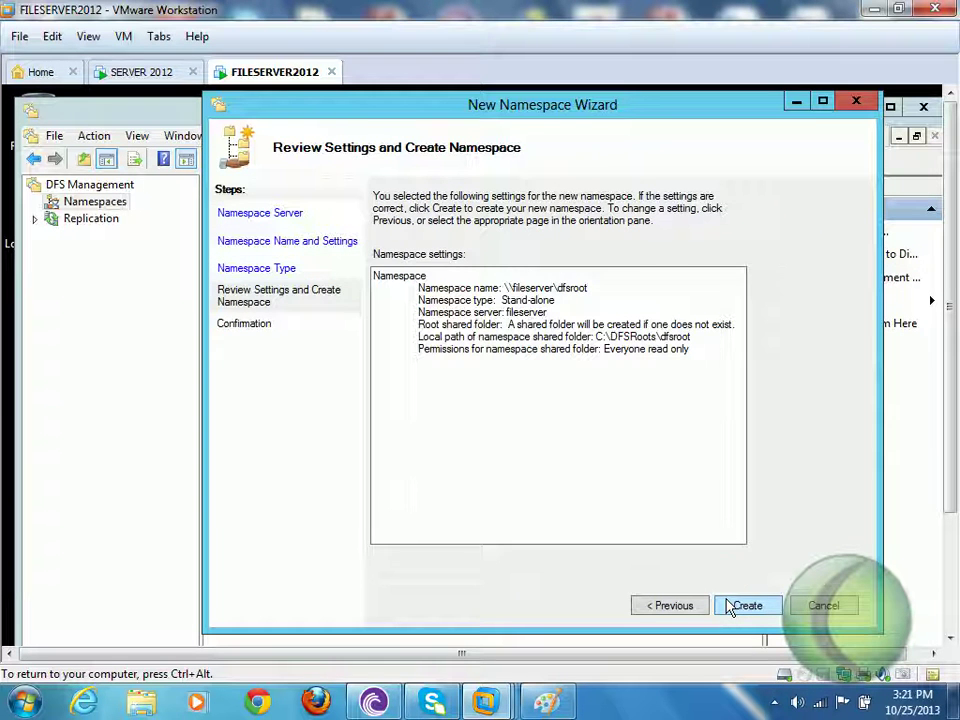
{"action": "left_click", "coordinate": [729, 609]}
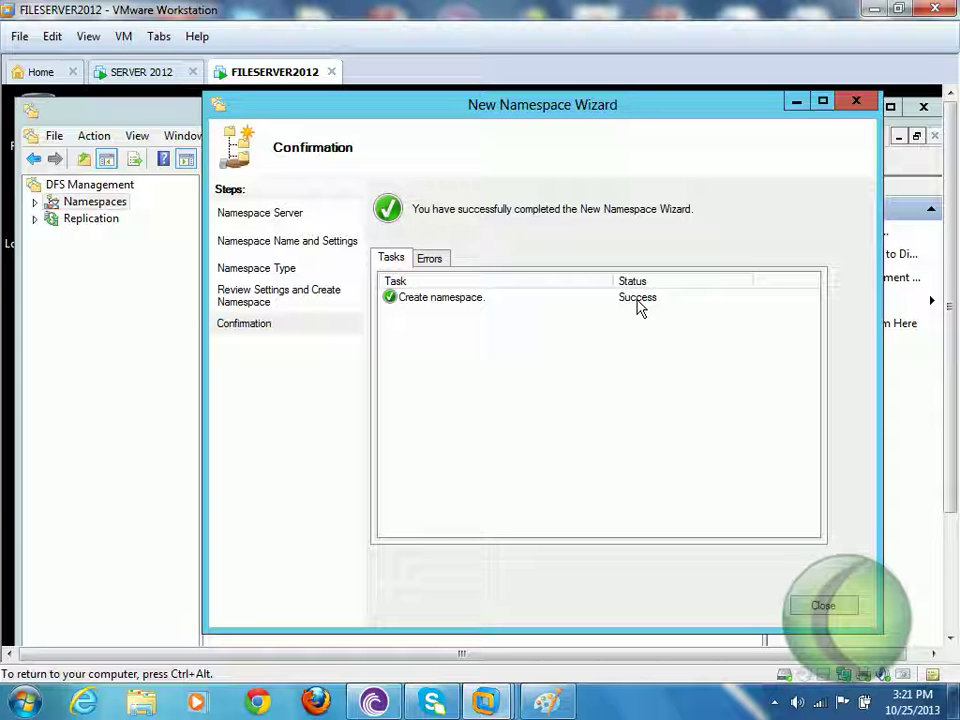
Close the finished namespace wizard and open the \\FILESERVER\dfsroot namespace in the Namespaces tree.
{"action": "left_click", "coordinate": [823, 605]}
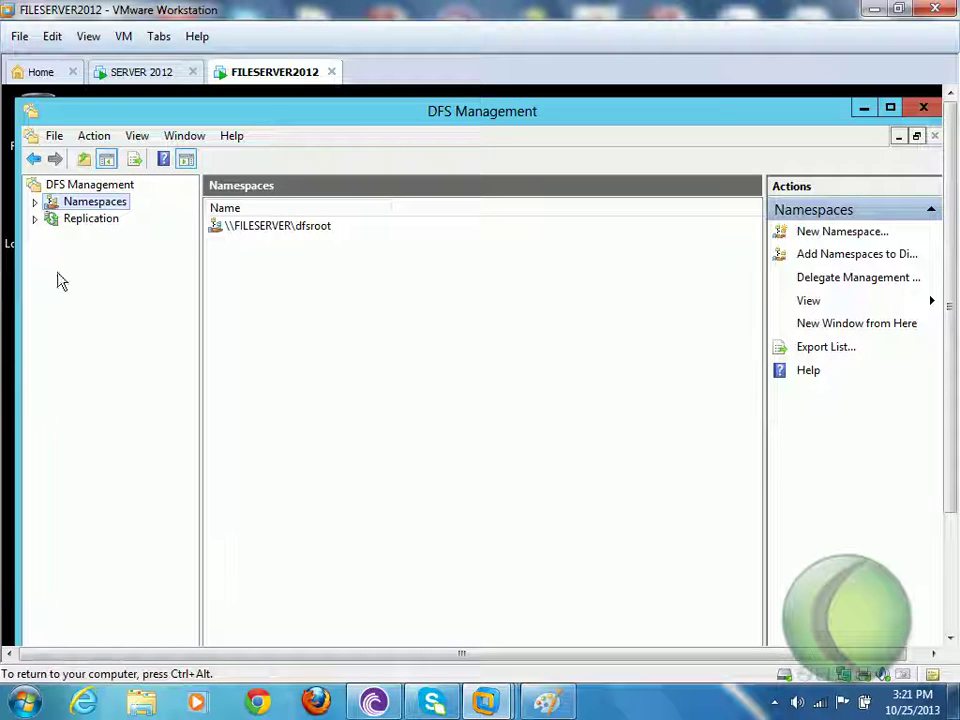
{"action": "left_click", "coordinate": [34, 201]}
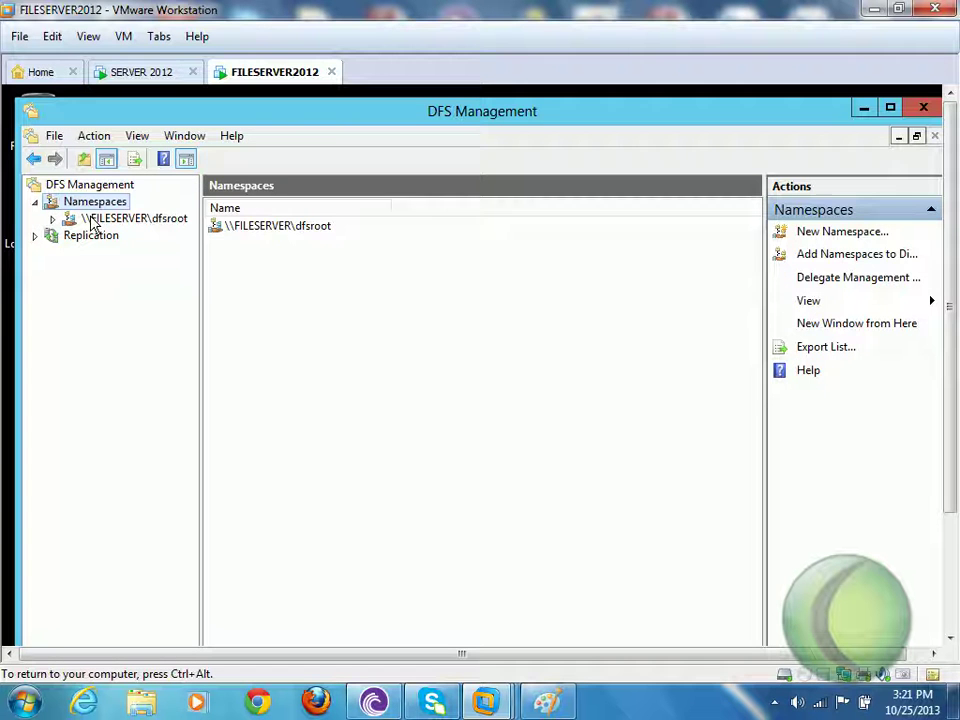
{"action": "left_click", "coordinate": [92, 219]}
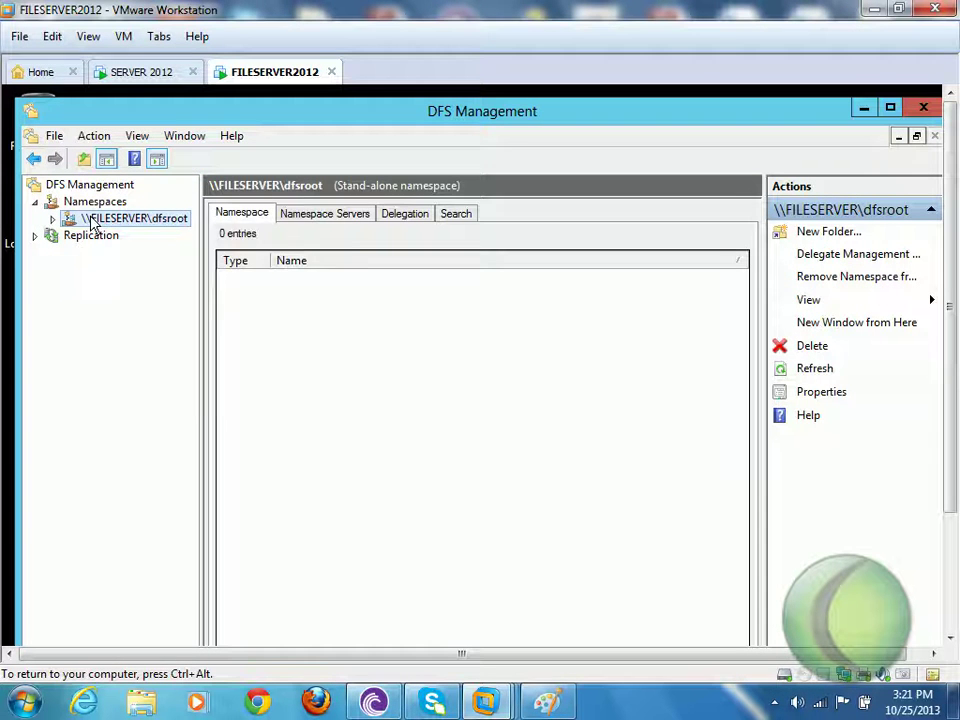
Start a new folder in the dfsroot namespace and add the shared folder \\FILESERVER\data as its folder target.
{"action": "right_click", "coordinate": [92, 219]}
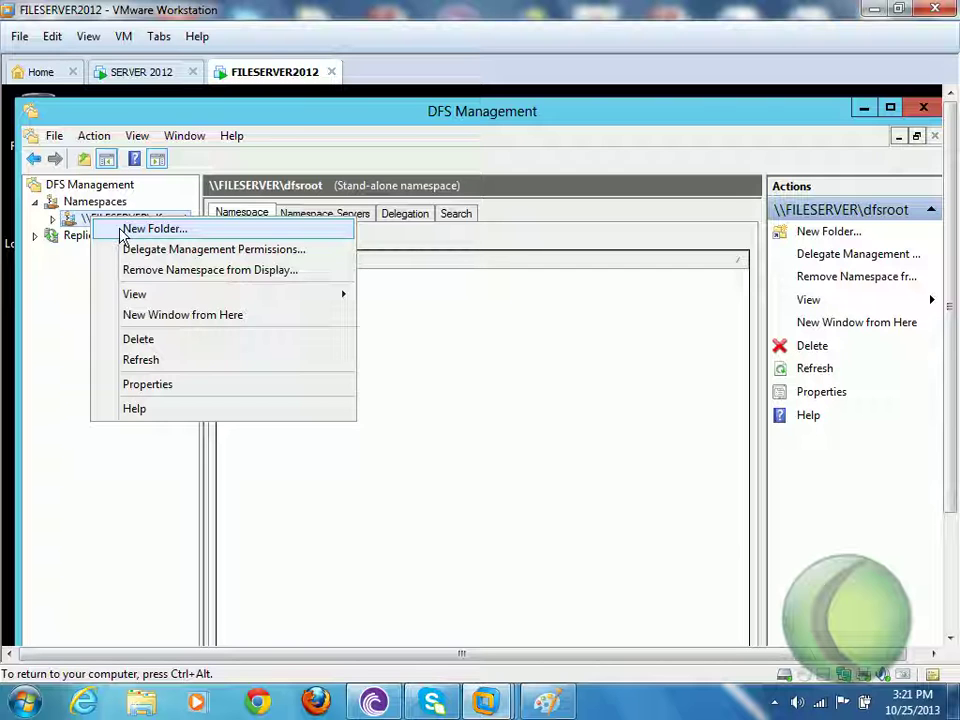
{"action": "left_click", "coordinate": [122, 231]}
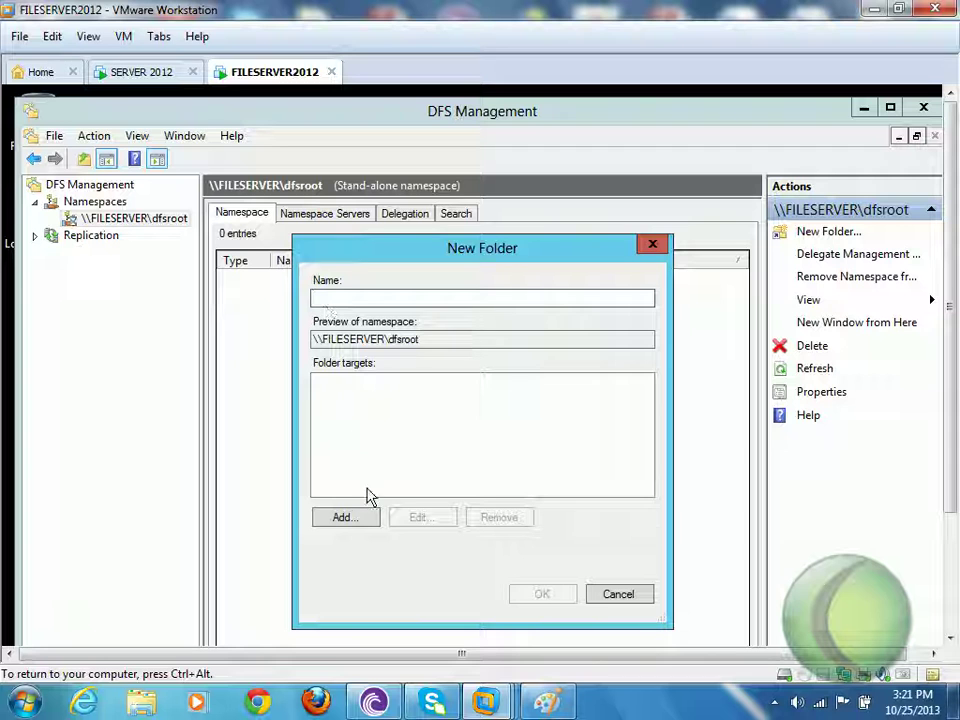
{"action": "left_click", "coordinate": [358, 521]}
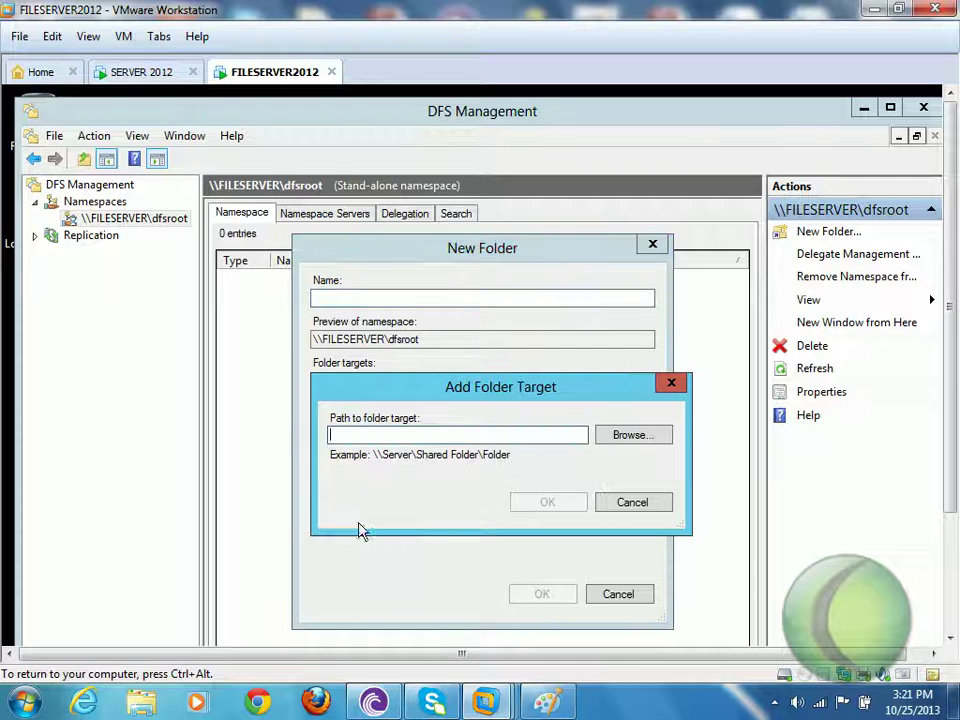
{"action": "left_click", "coordinate": [626, 440]}
{"action": "left_click", "coordinate": [407, 325]}
{"action": "left_click", "coordinate": [341, 404]}
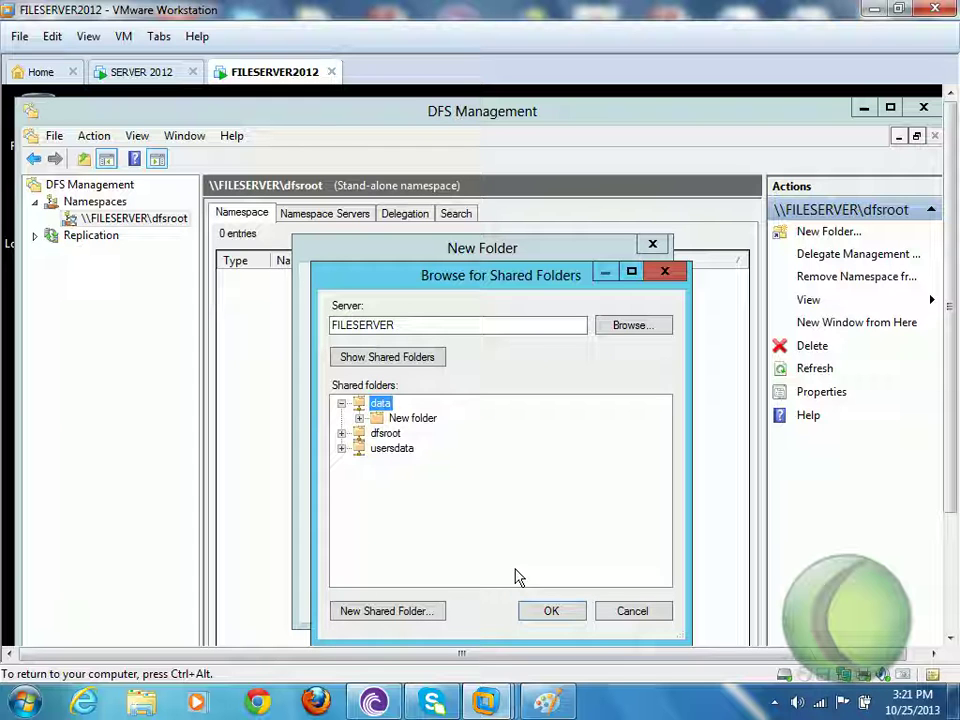
{"action": "left_click", "coordinate": [549, 610]}
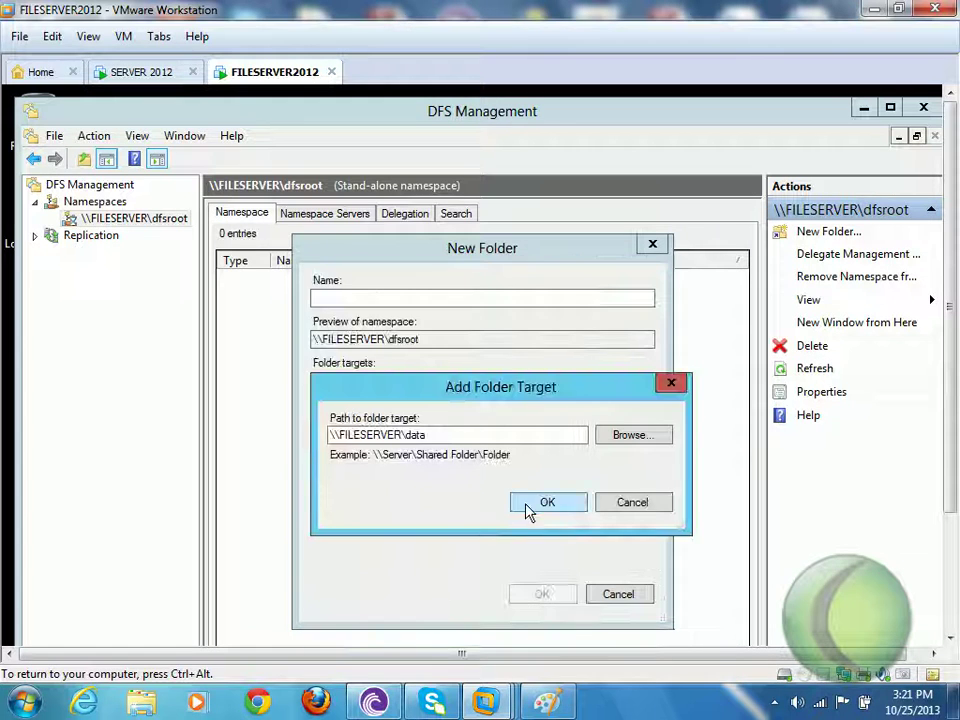
{"action": "left_click", "coordinate": [545, 502]}
Name the new namespace folder data and create it with the \\FILESERVER\data target.
{"action": "left_click", "coordinate": [357, 299]}
{"action": "type", "text": "data"}
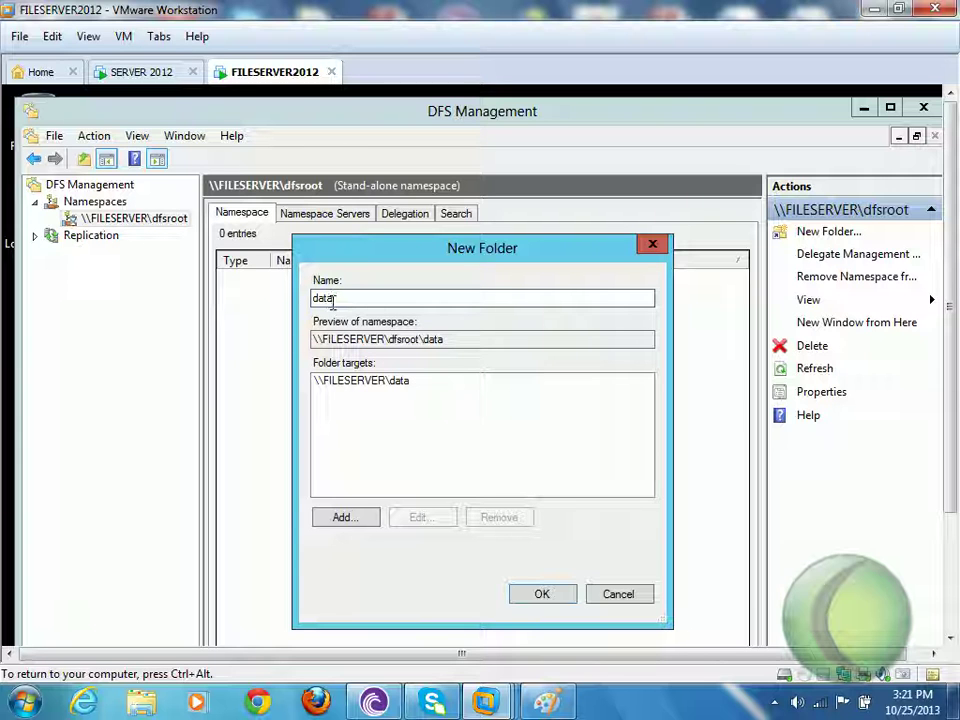
{"action": "left_click", "coordinate": [380, 390]}
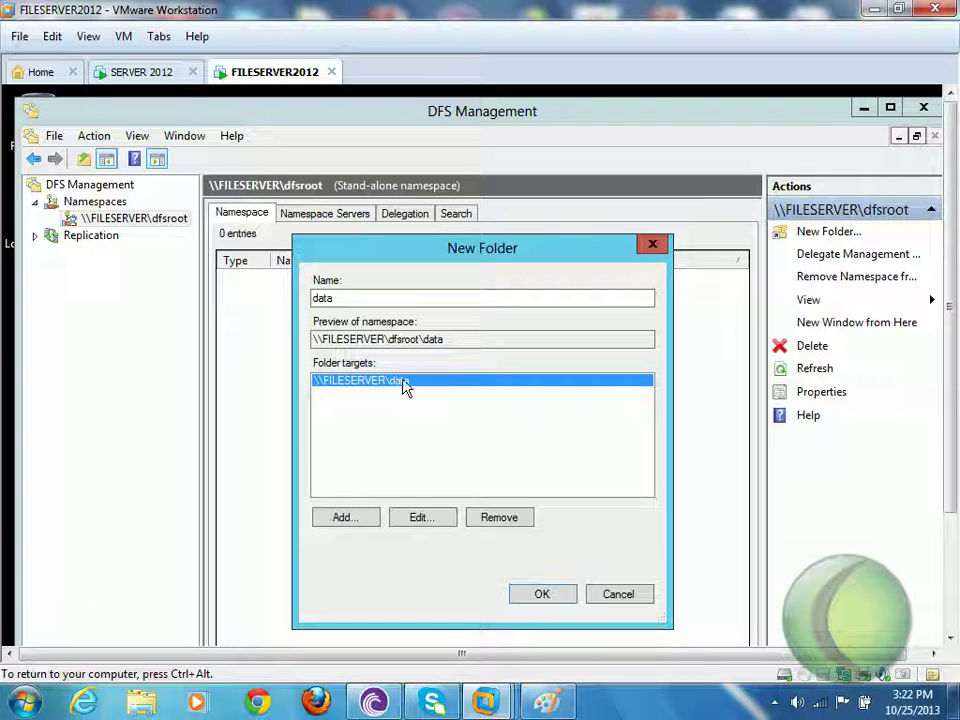
{"action": "left_click", "coordinate": [539, 594]}
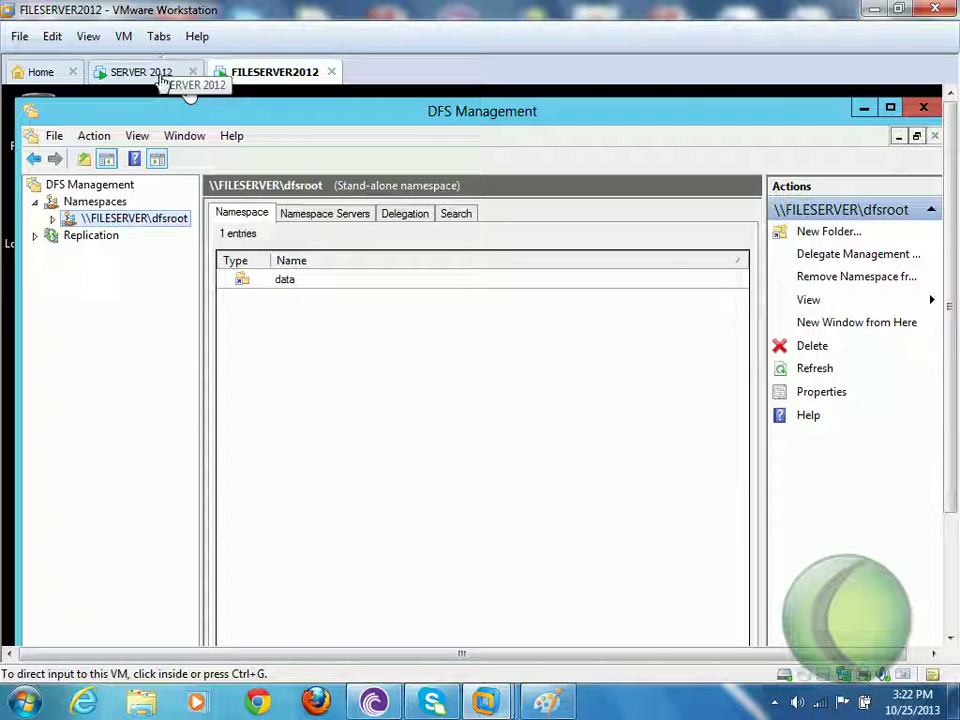
Close the SERVER 2012 virtual machine and power it off.
{"action": "left_click", "coordinate": [194, 72]}
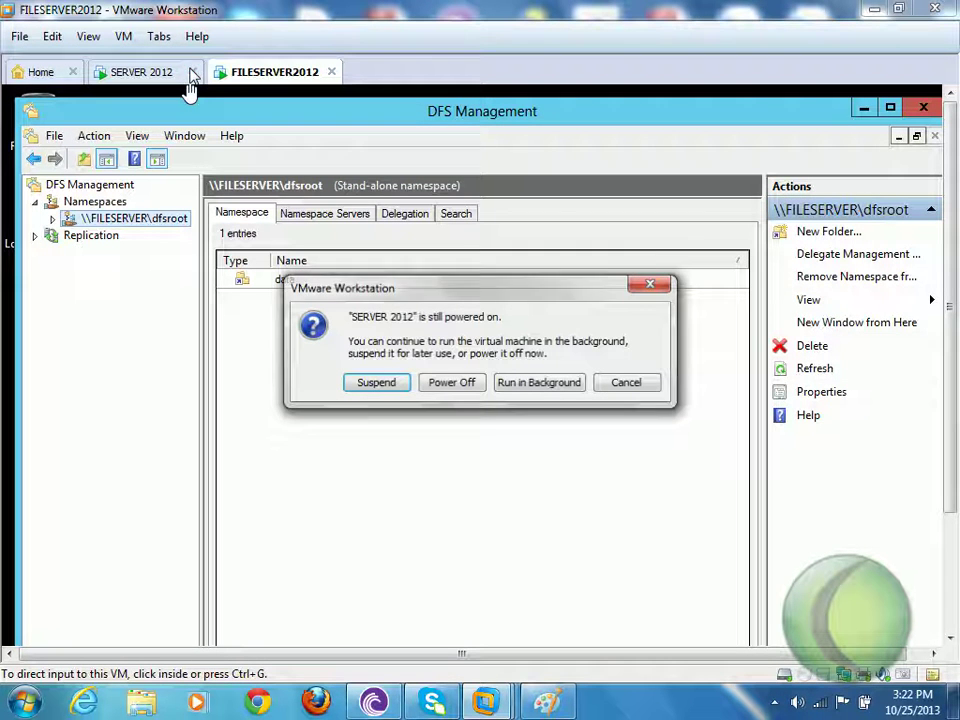
{"action": "left_click", "coordinate": [451, 390]}
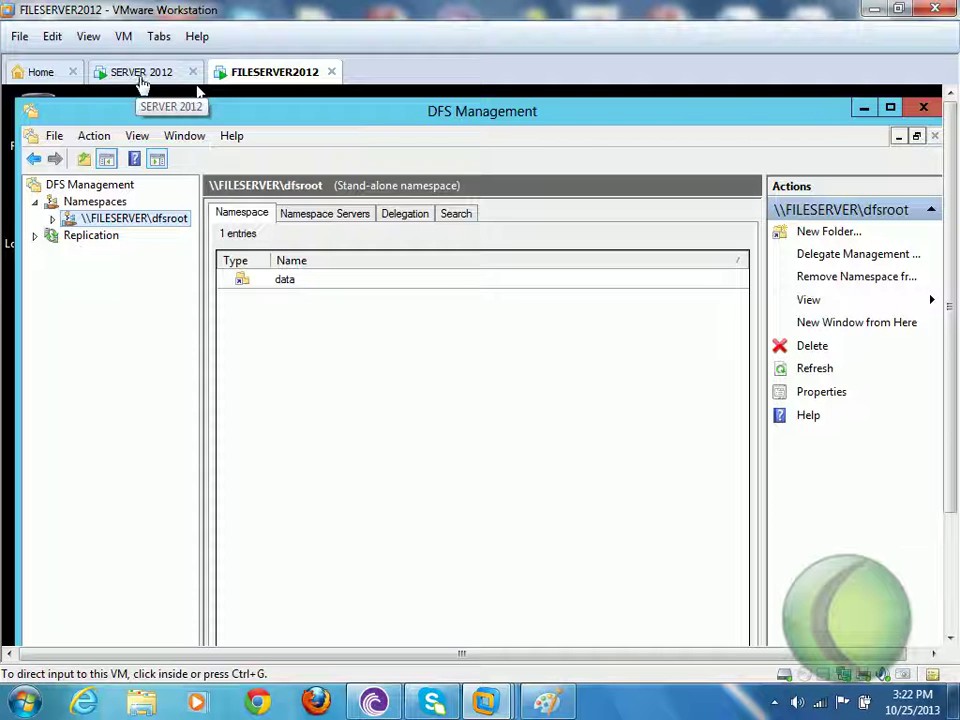
Show the virtual machine library, power on HQ WinXP1, and hide the library again.
{"action": "left_click", "coordinate": [81, 41]}
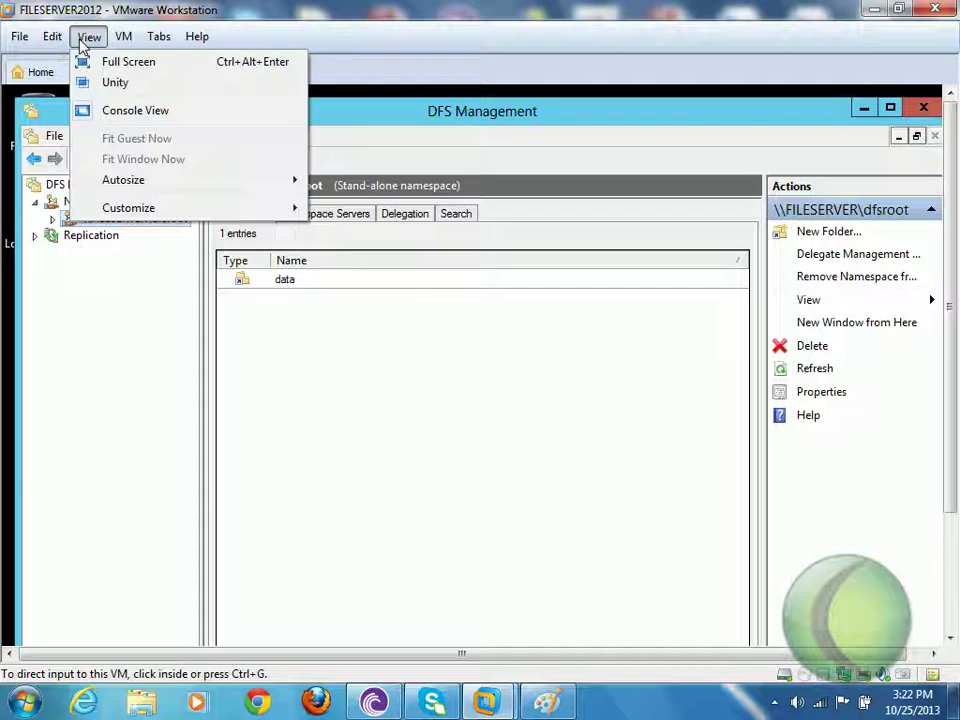
{"action": "mouse_move", "coordinate": [191, 212]}
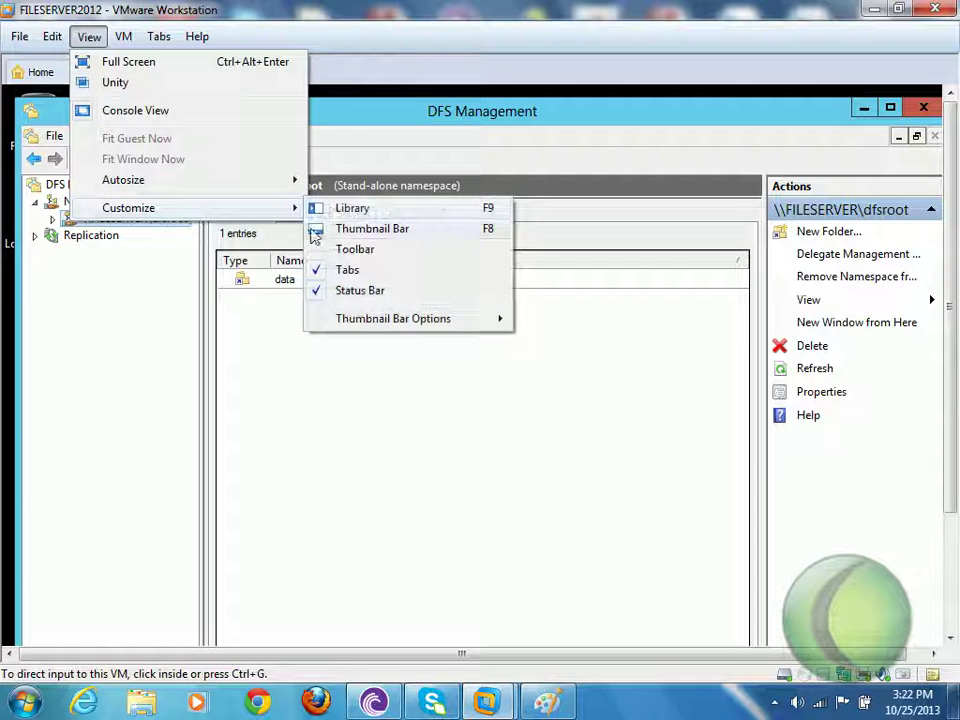
{"action": "left_click", "coordinate": [352, 208]}
{"action": "left_click", "coordinate": [115, 134]}
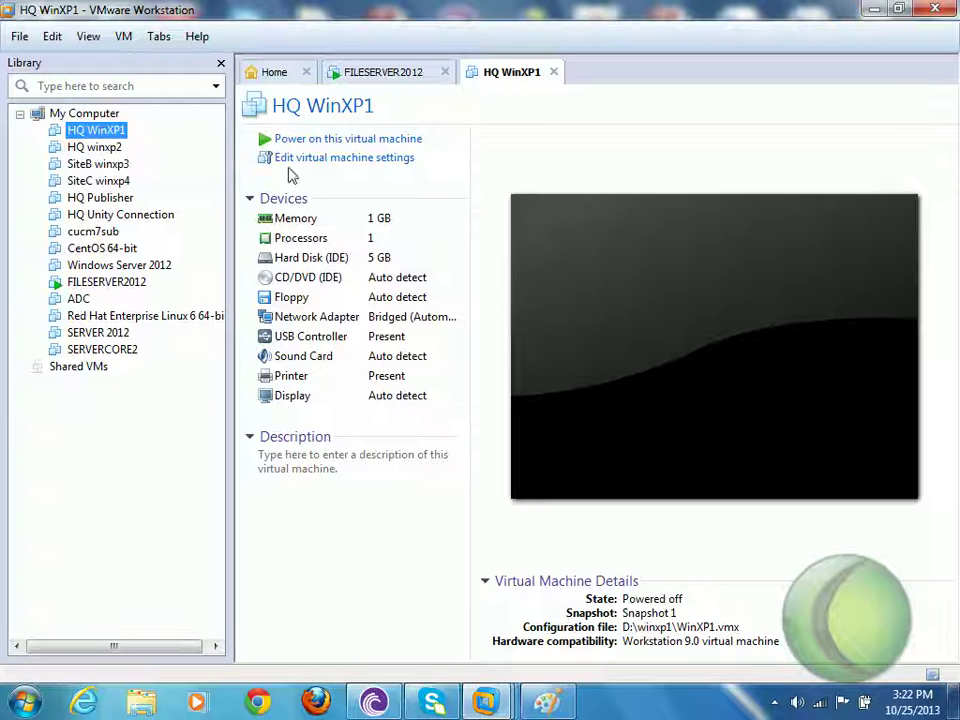
{"action": "left_click", "coordinate": [286, 146]}
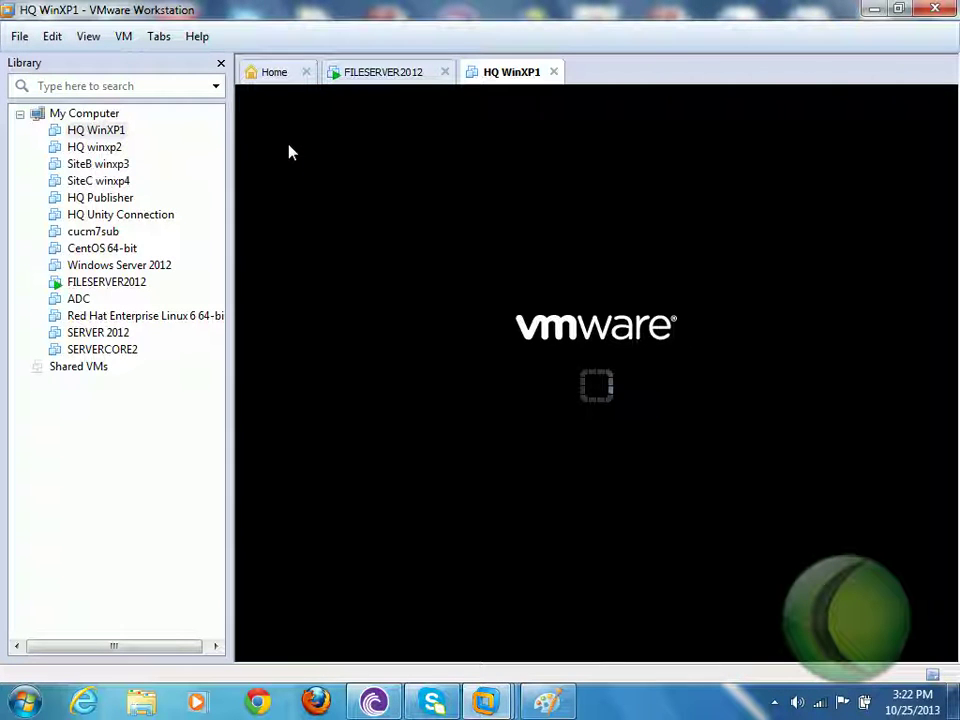
{"action": "left_click", "coordinate": [221, 63]}
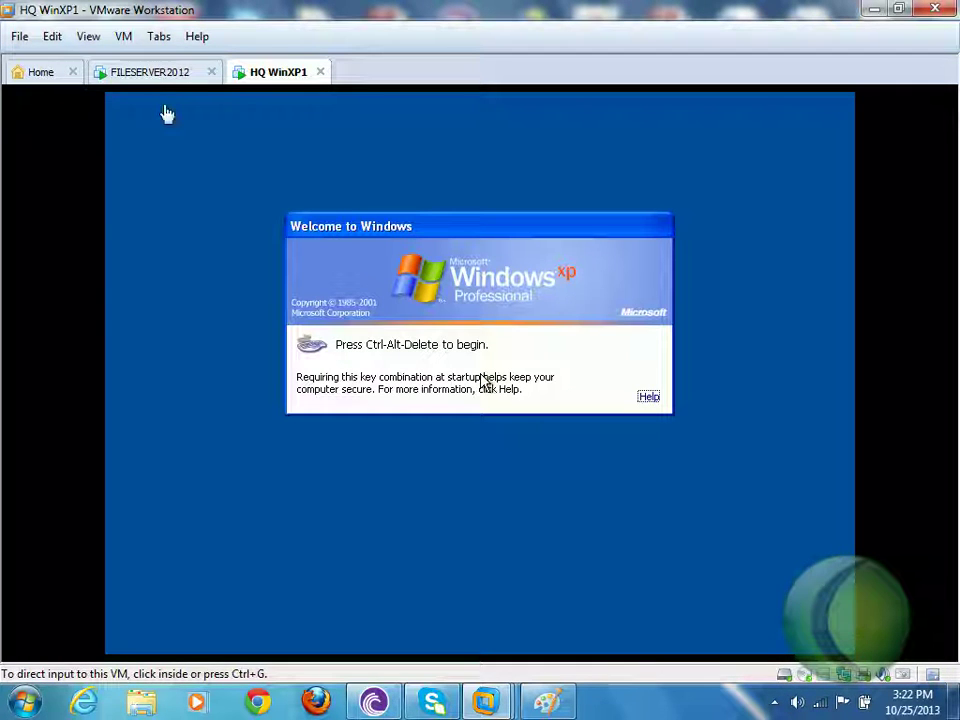
Send Ctrl+Alt+Delete to the HQ WinXP1 guest and log on to TEST as administrator with the account password.
{"action": "left_click", "coordinate": [107, 42]}
{"action": "left_click", "coordinate": [109, 40]}
{"action": "left_click", "coordinate": [114, 44]}
{"action": "left_click", "coordinate": [150, 131]}
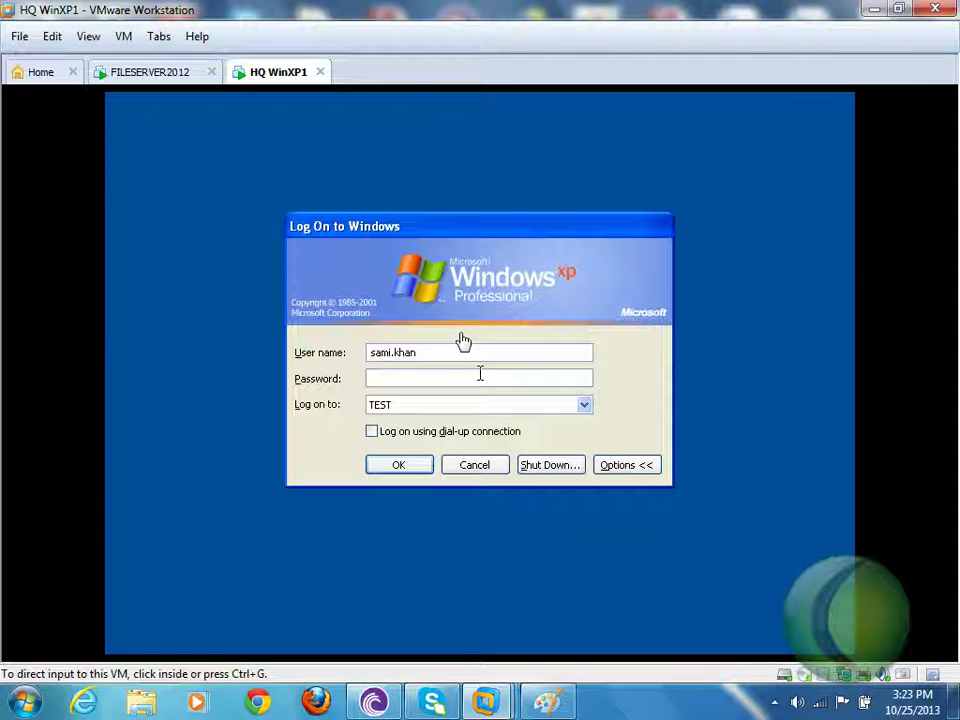
{"action": "left_click", "coordinate": [446, 352]}
{"action": "double_click", "coordinate": [446, 352]}
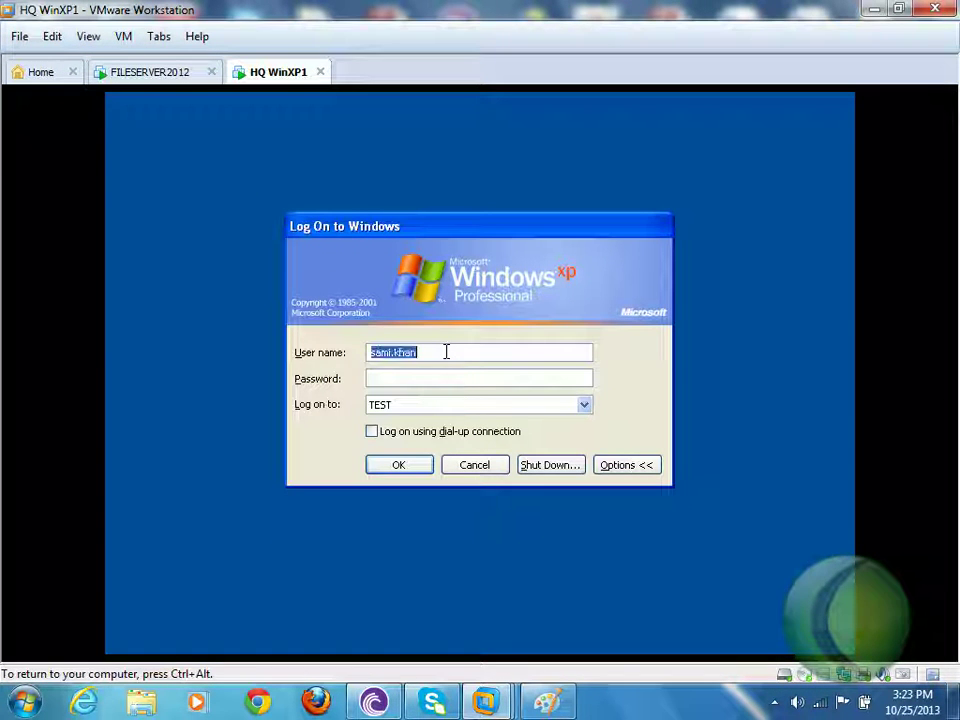
{"action": "type", "text": "administra"}
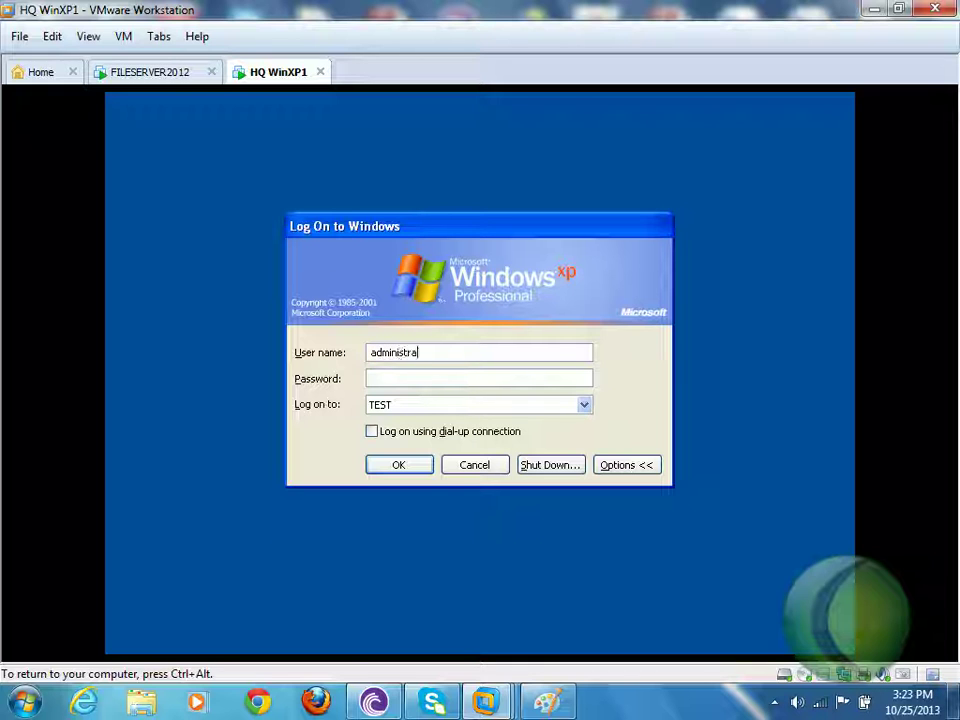
{"action": "key", "text": "Tab"}
{"action": "type", "text": "•••••••••••"}
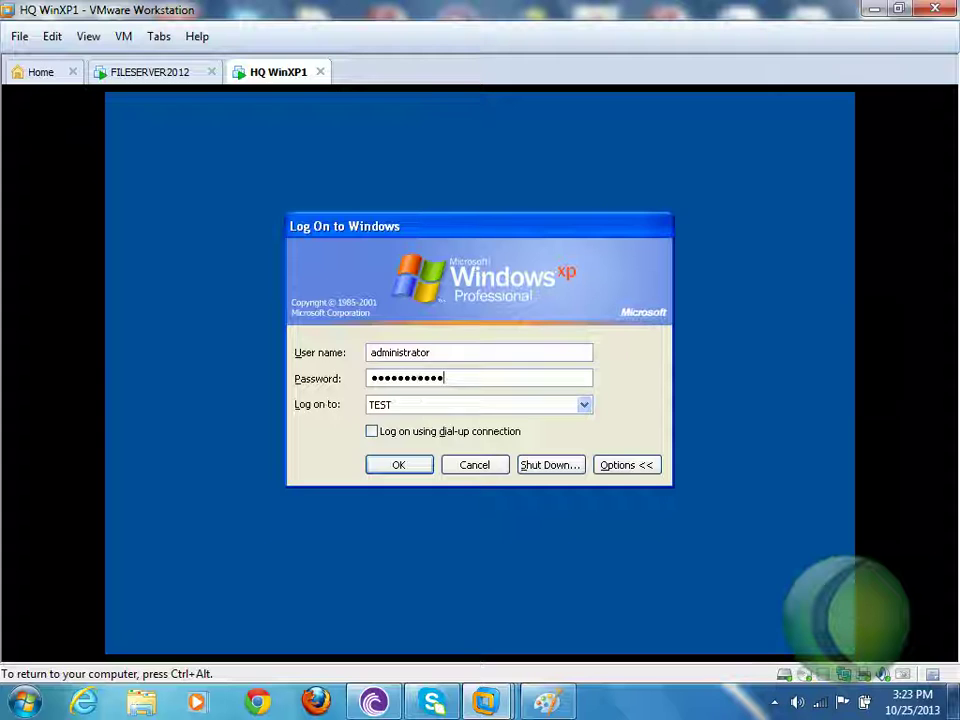
{"action": "key", "text": "Return"}
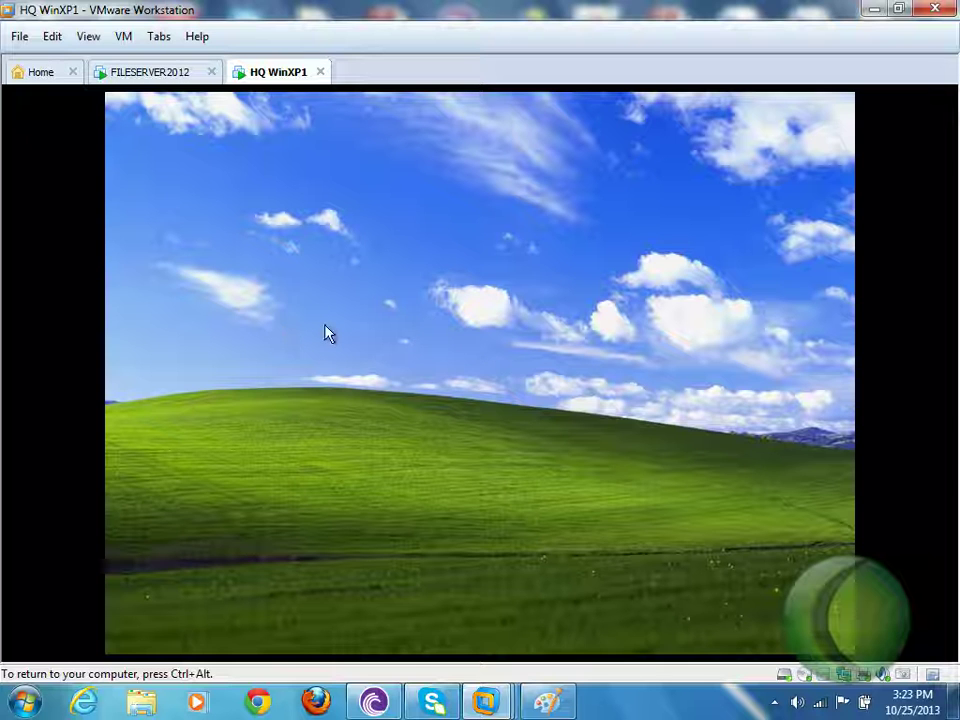
{"action": "key", "text": "ctrl+alt"}
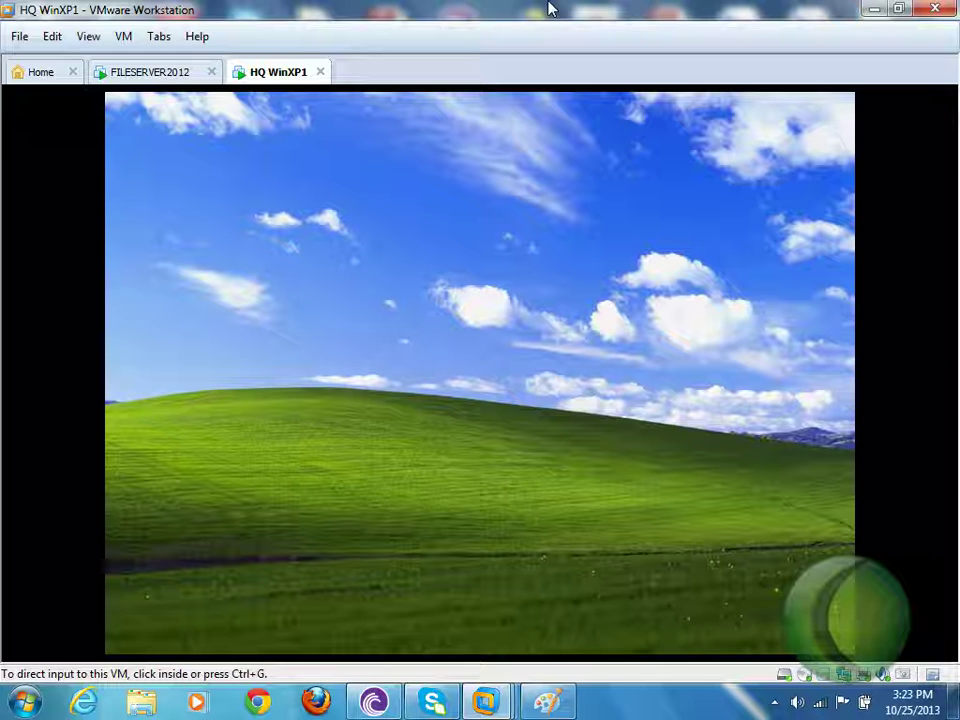
{"action": "left_click", "coordinate": [452, 494]}
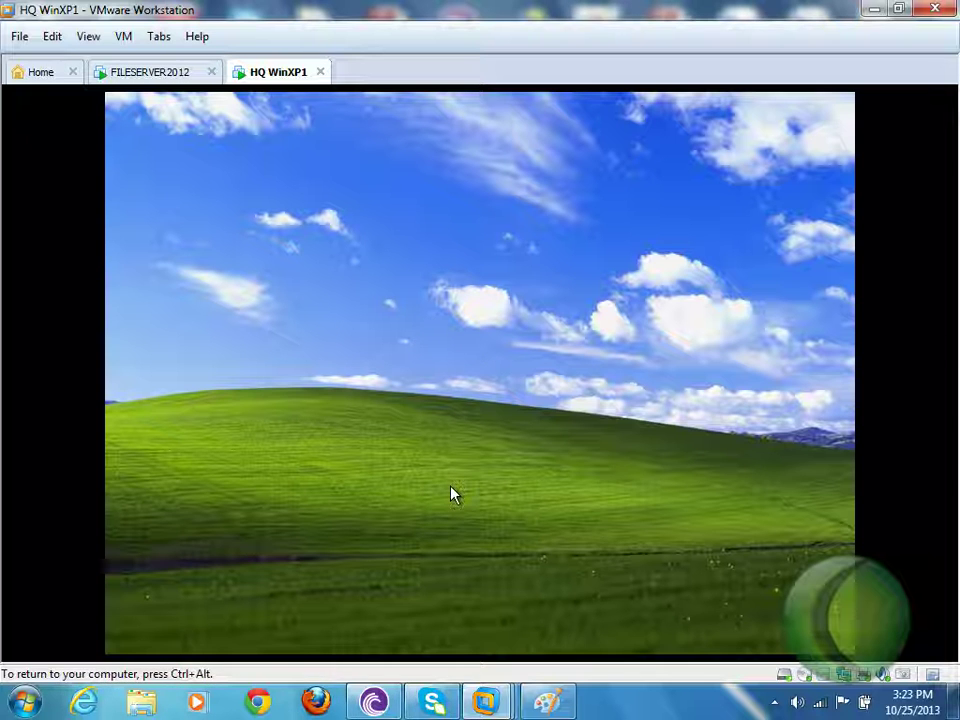
{"action": "key", "text": "ctrl+alt"}
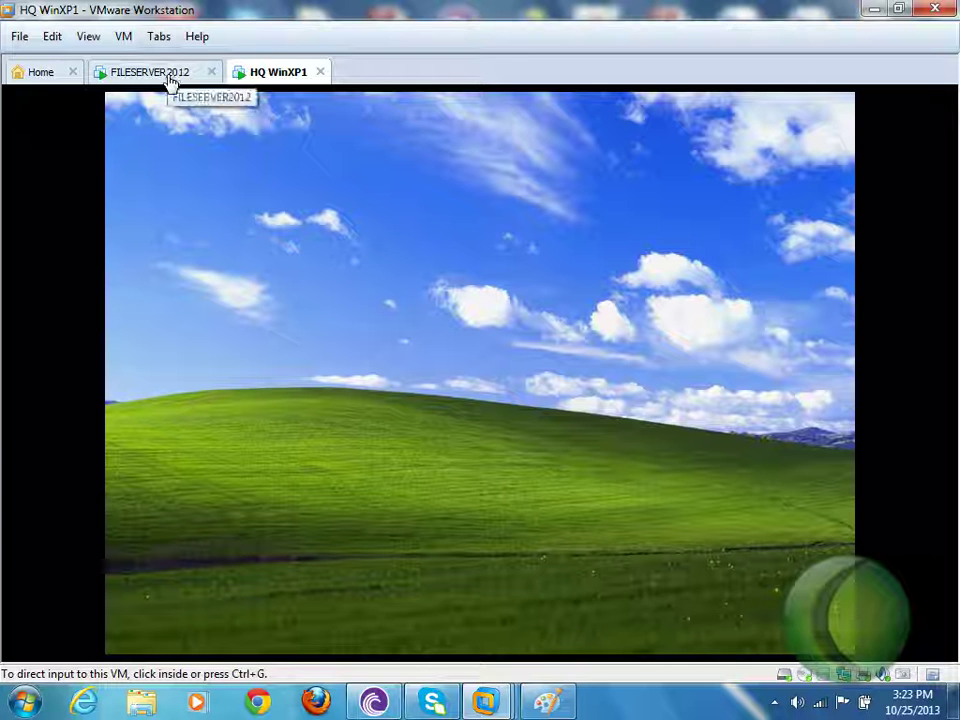
{"action": "left_click", "coordinate": [206, 174]}
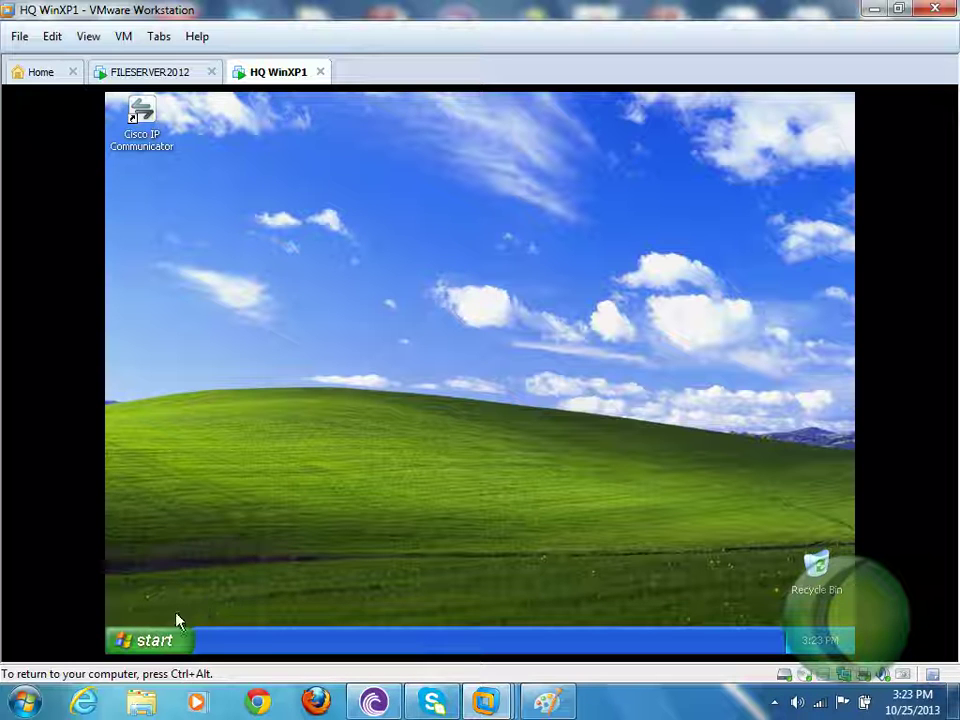
Open Local Disk (C:) from My Computer on the Windows XP client and show the drive's hidden contents.
{"action": "left_click", "coordinate": [176, 642]}
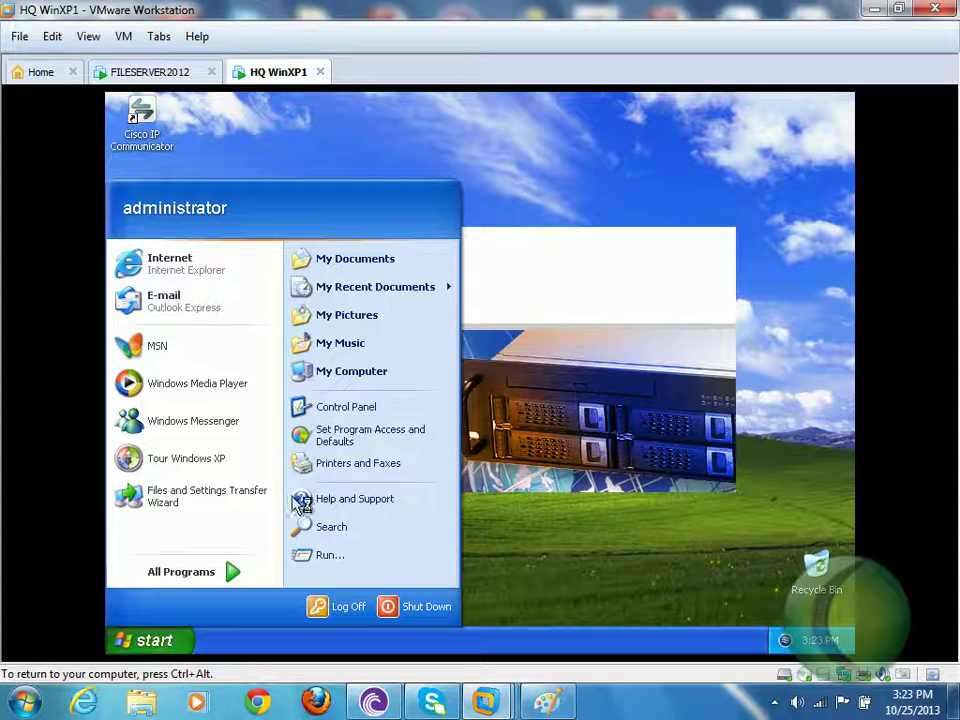
{"action": "left_click", "coordinate": [386, 373]}
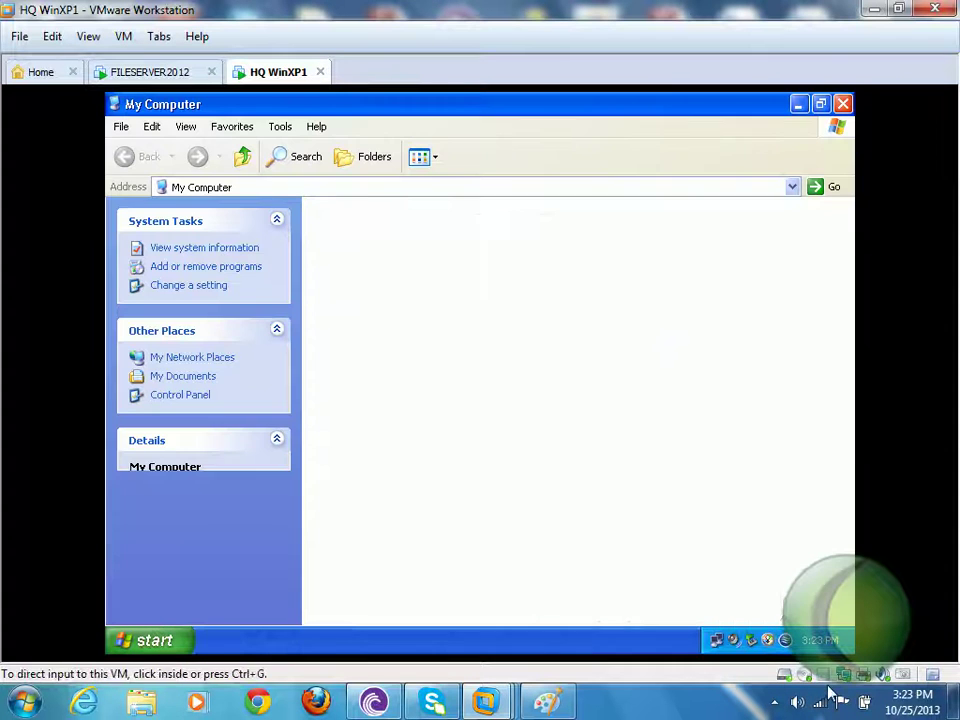
{"action": "left_click", "coordinate": [769, 562]}
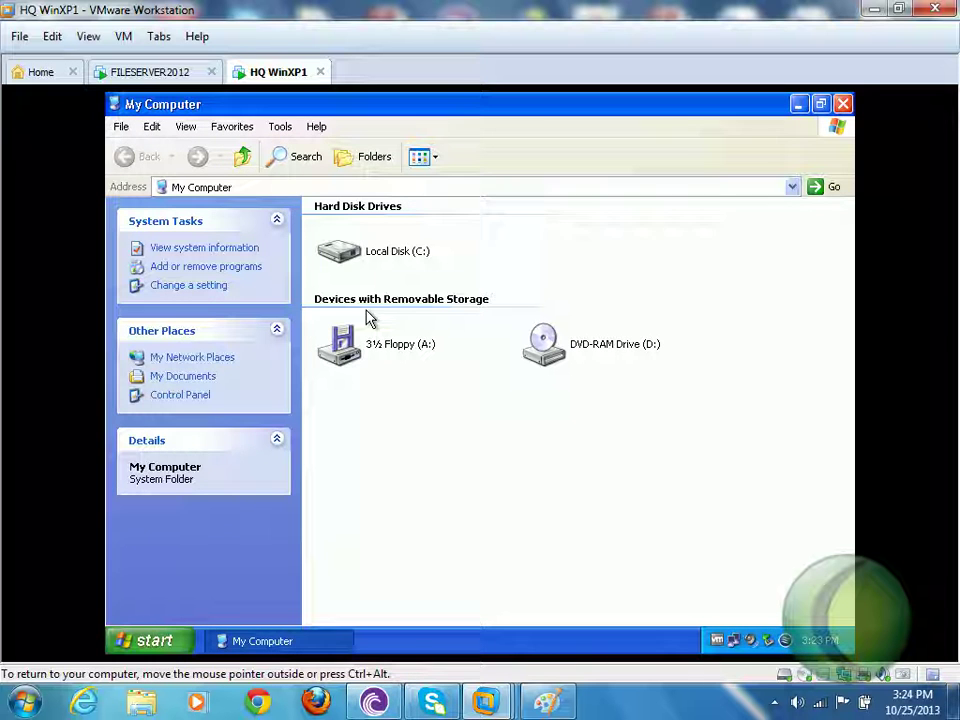
{"action": "left_click", "coordinate": [361, 256]}
{"action": "double_click", "coordinate": [363, 258]}
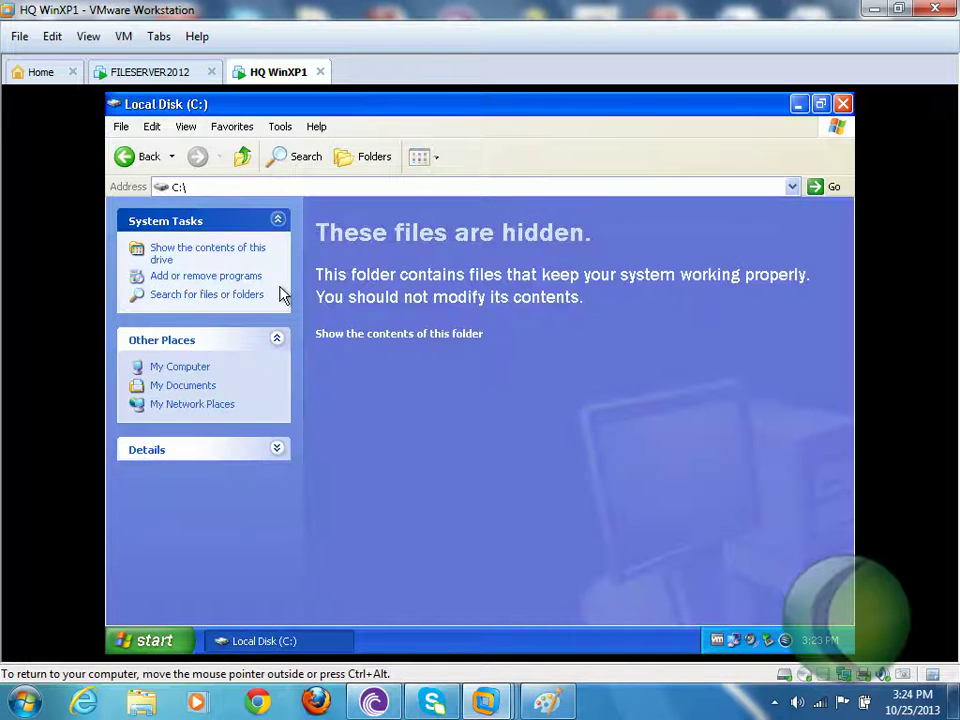
{"action": "left_click", "coordinate": [222, 251]}
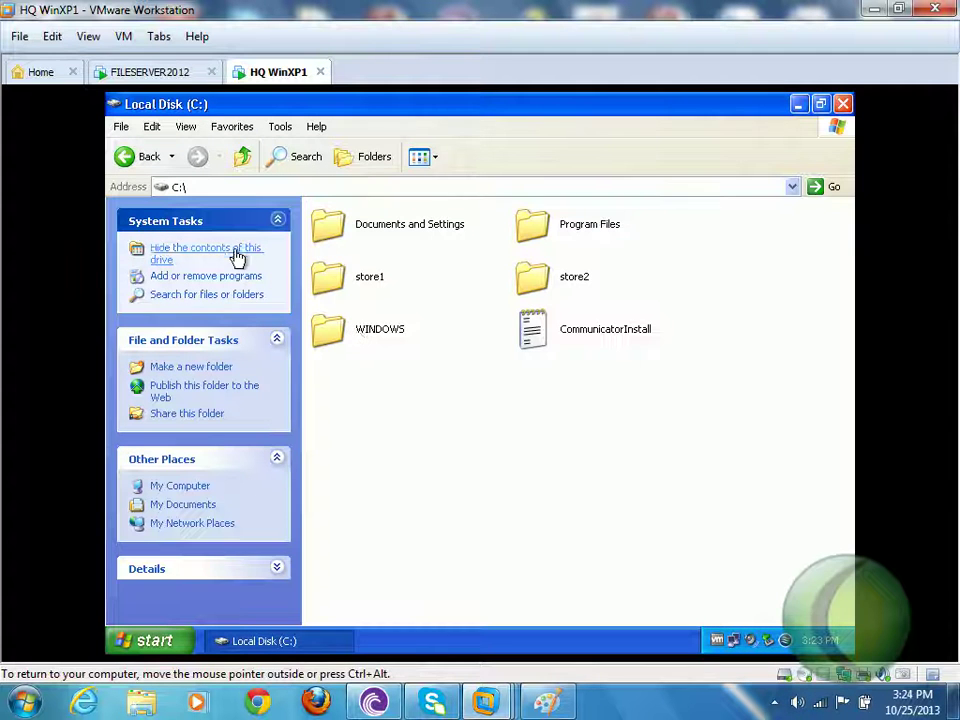
Create a new folder named files in the root of drive C.
{"action": "right_click", "coordinate": [425, 415]}
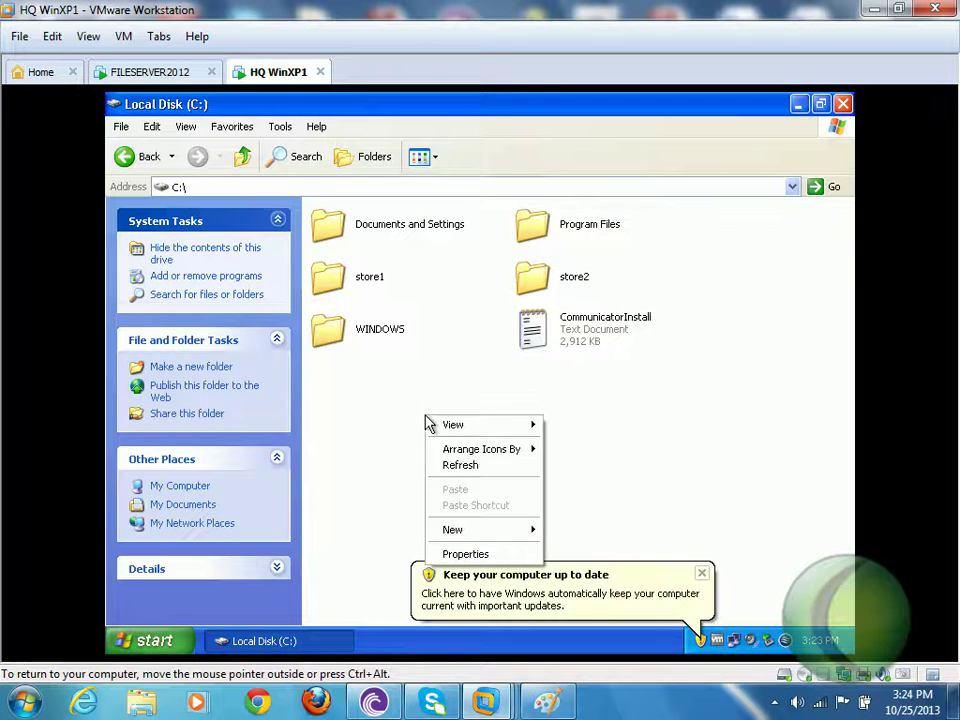
{"action": "left_click", "coordinate": [494, 526]}
{"action": "left_click", "coordinate": [575, 361]}
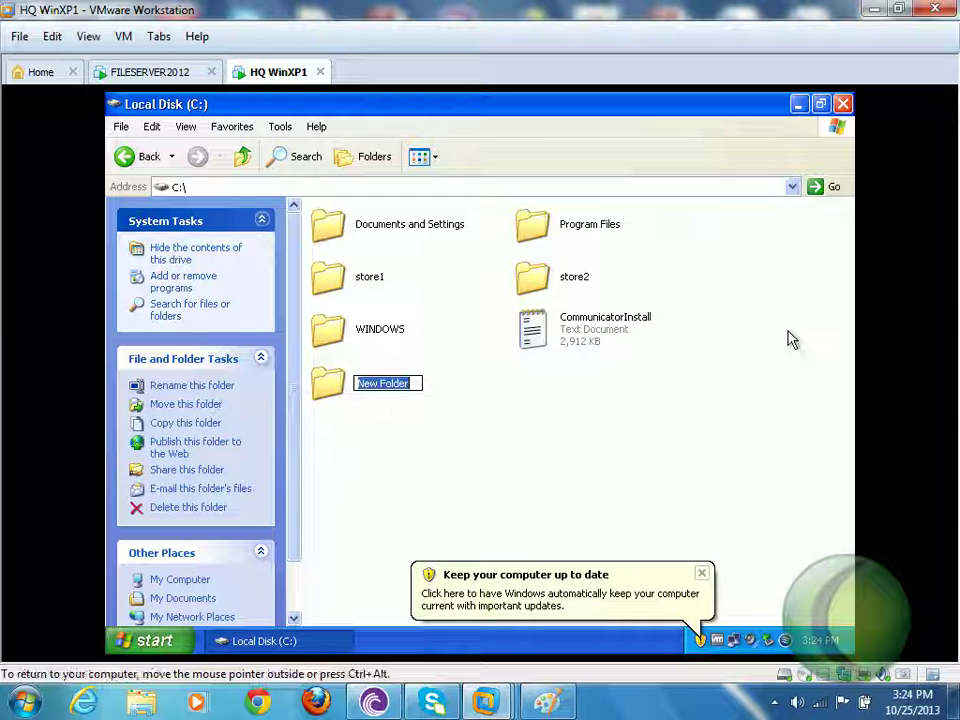
{"action": "type", "text": "files"}
{"action": "key", "text": "Return"}
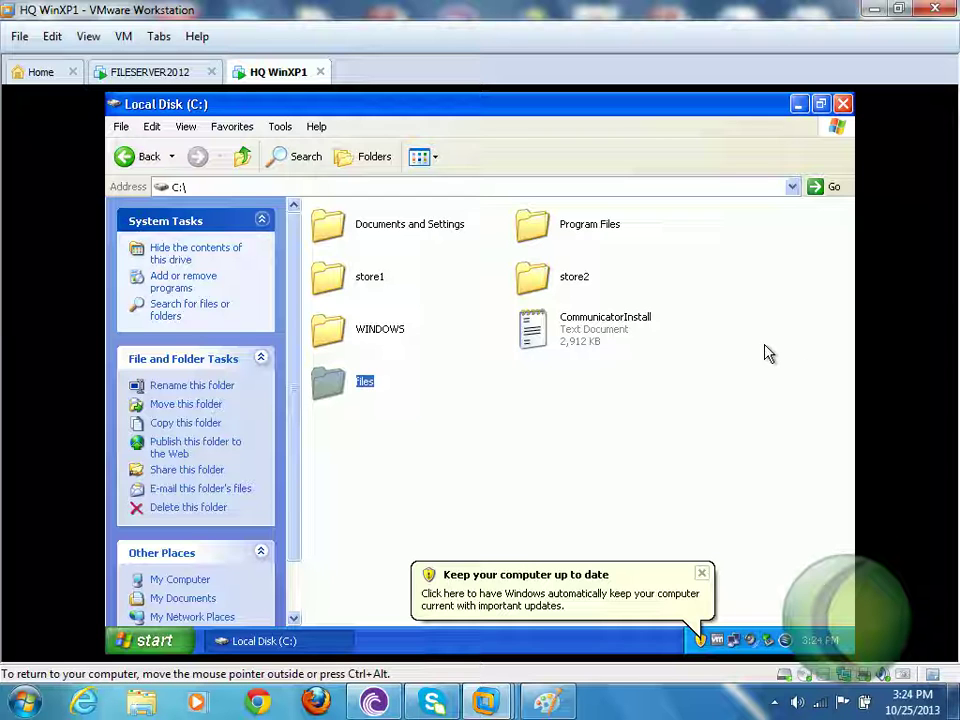
Create a new text document inside the C:\files folder, keeping its default name.
{"action": "left_click", "coordinate": [331, 385]}
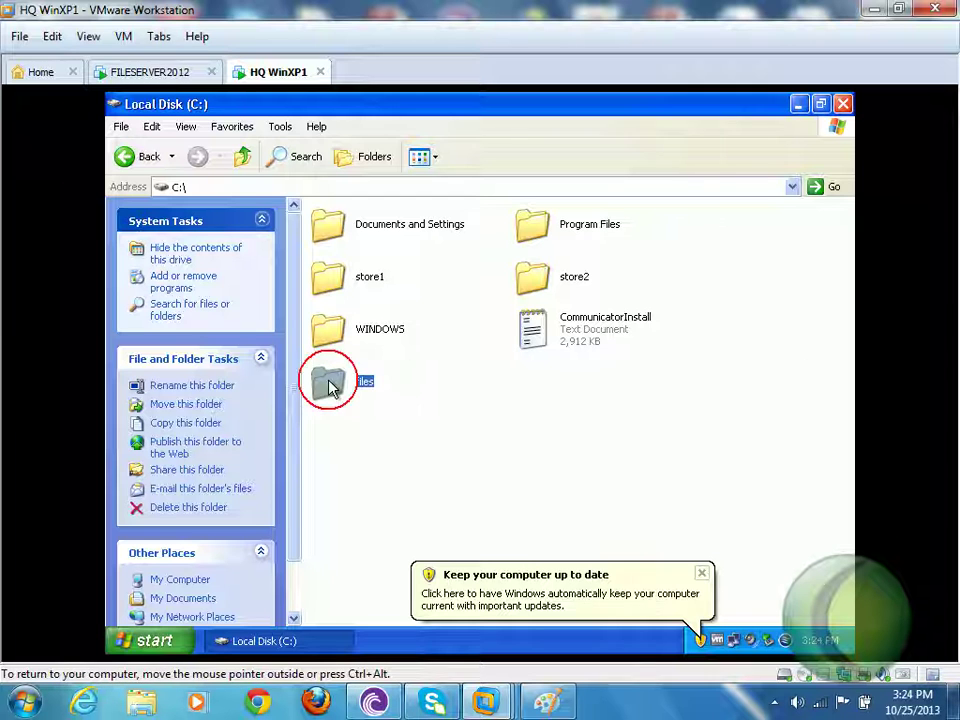
{"action": "double_click", "coordinate": [331, 385]}
{"action": "right_click", "coordinate": [422, 300]}
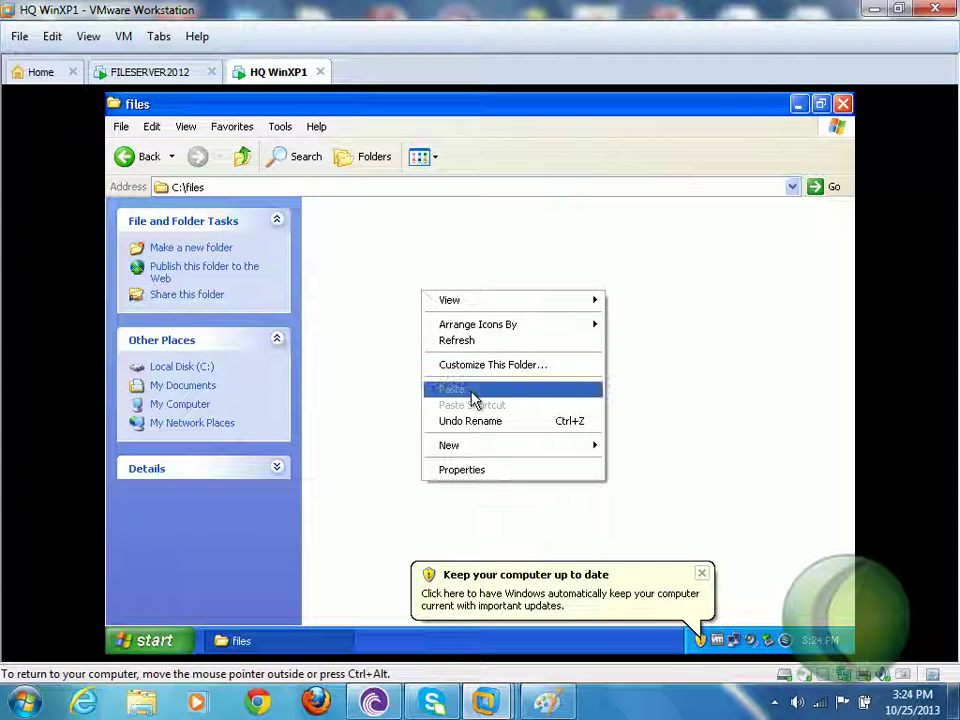
{"action": "mouse_move", "coordinate": [515, 452]}
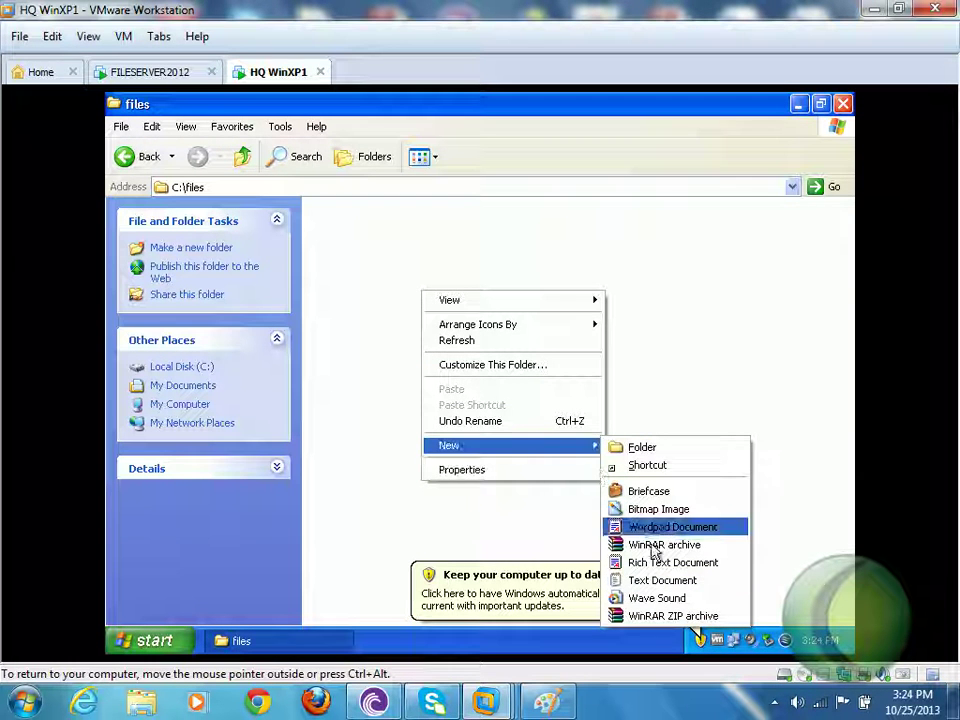
{"action": "left_click", "coordinate": [655, 590]}
{"action": "left_click", "coordinate": [525, 429]}
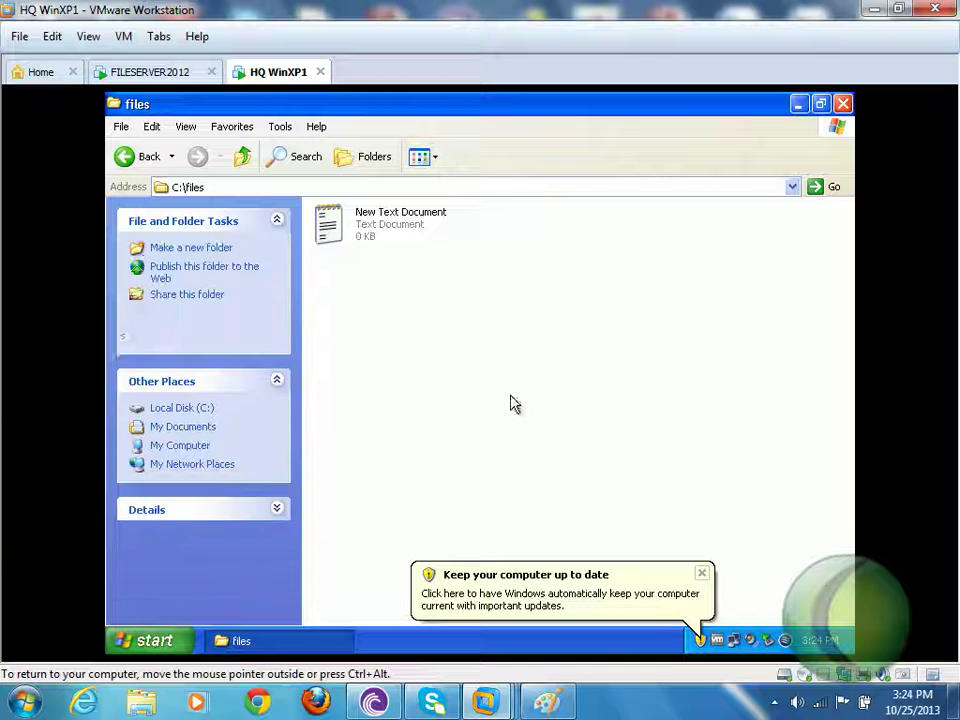
Share the files folder on drive C under the share name files, allowing Everyone Full Control.
{"action": "left_click", "coordinate": [127, 160]}
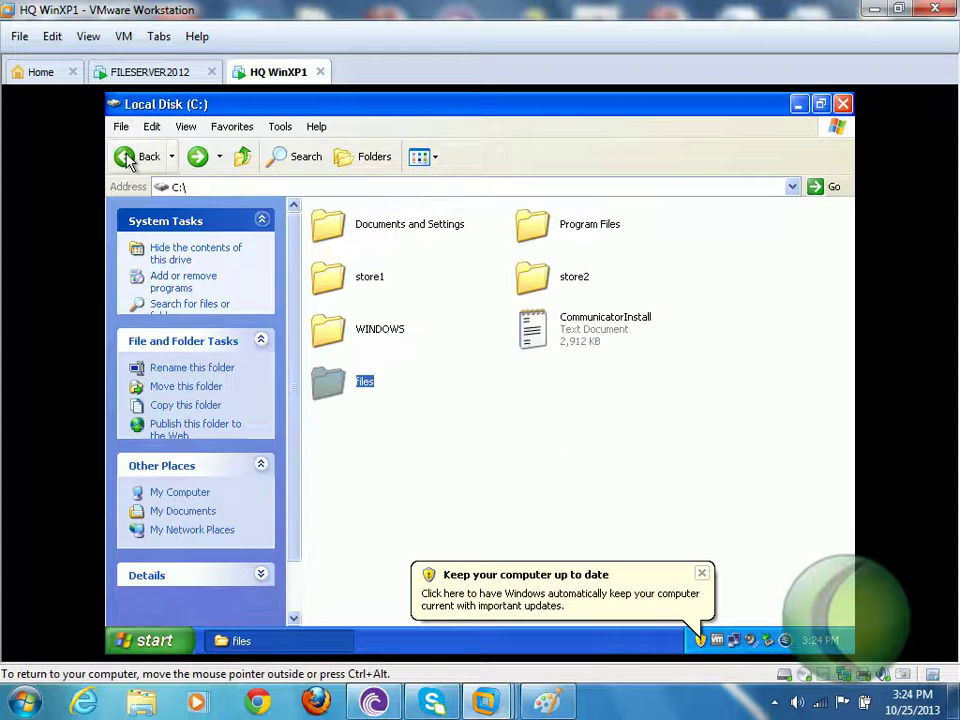
{"action": "right_click", "coordinate": [330, 388]}
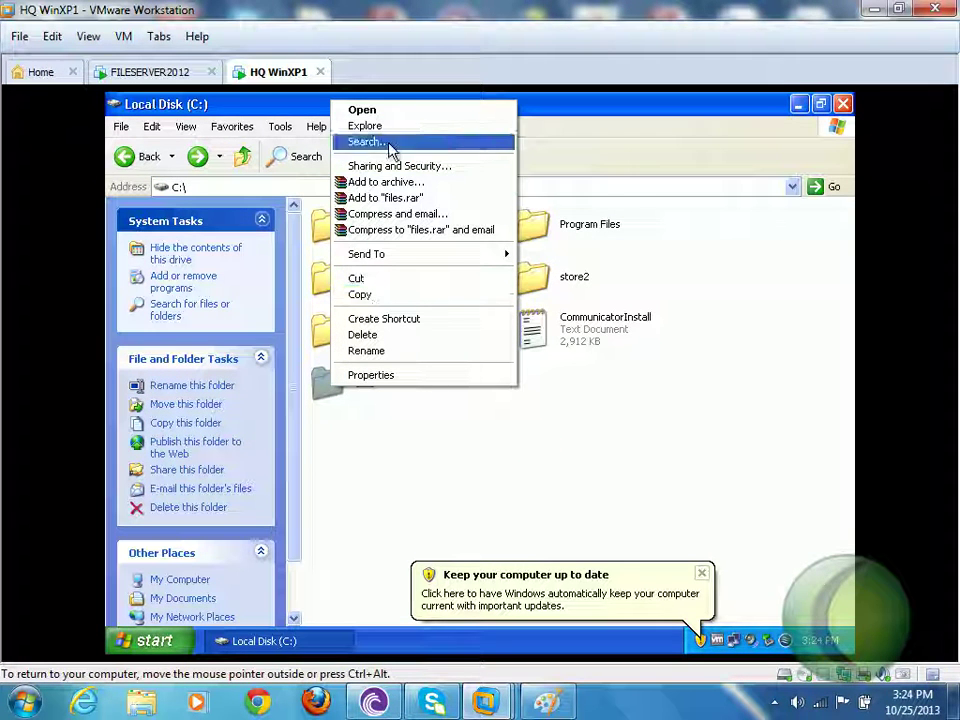
{"action": "left_click", "coordinate": [381, 375]}
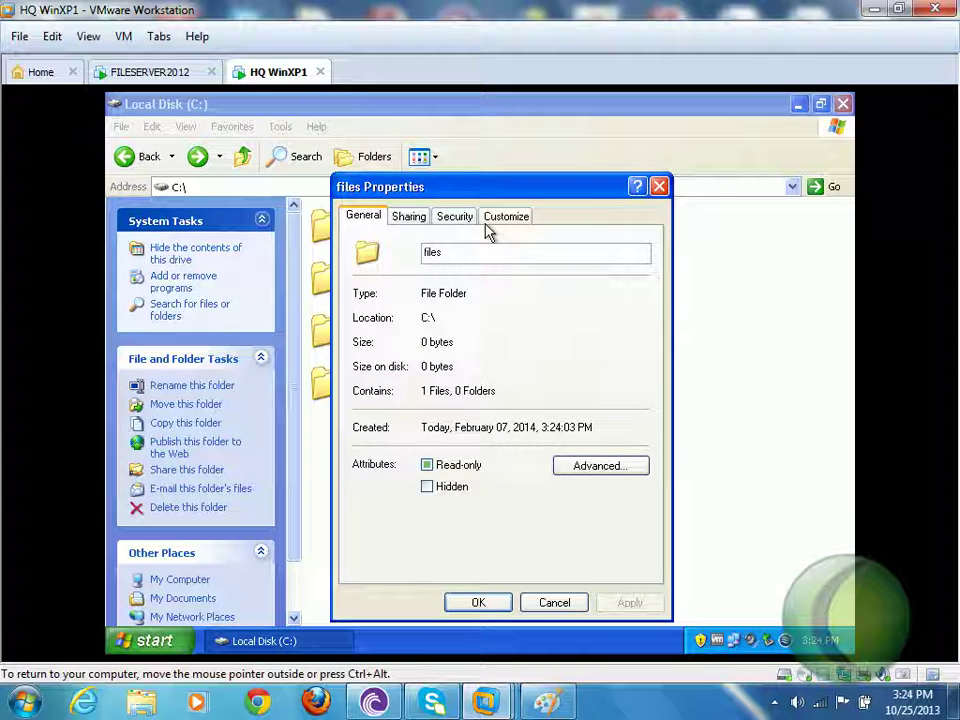
{"action": "left_click", "coordinate": [412, 218]}
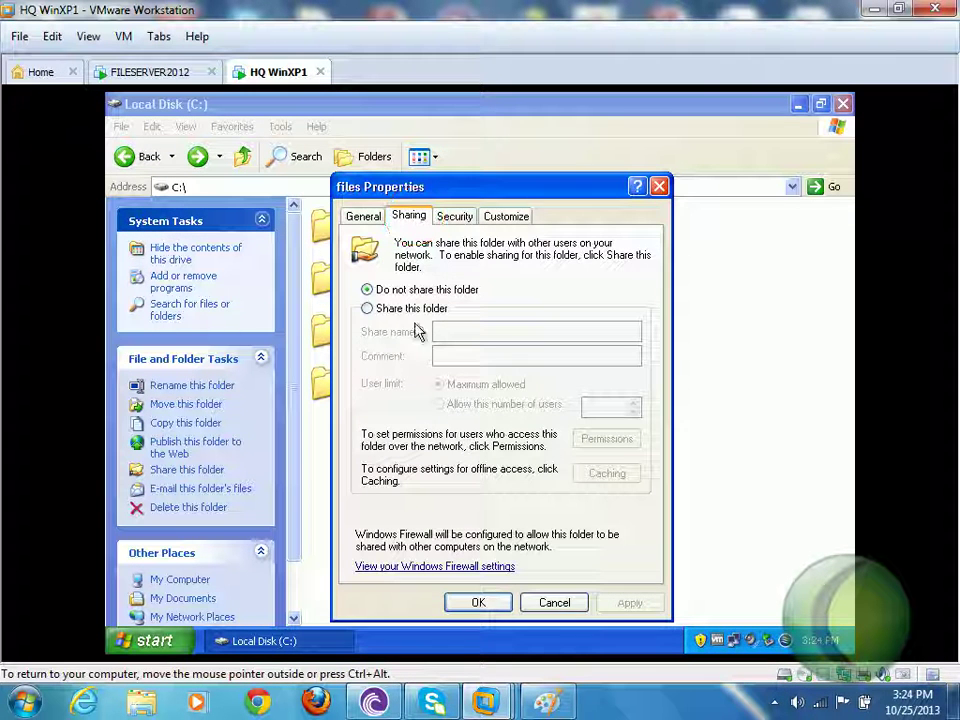
{"action": "left_click", "coordinate": [385, 311]}
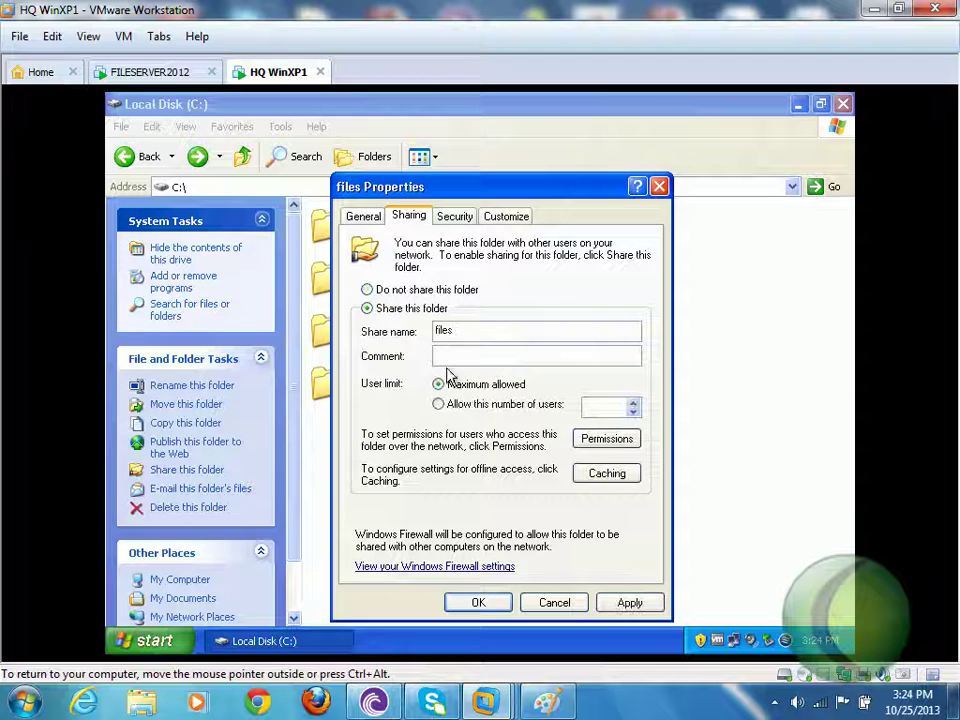
{"action": "left_click", "coordinate": [604, 447]}
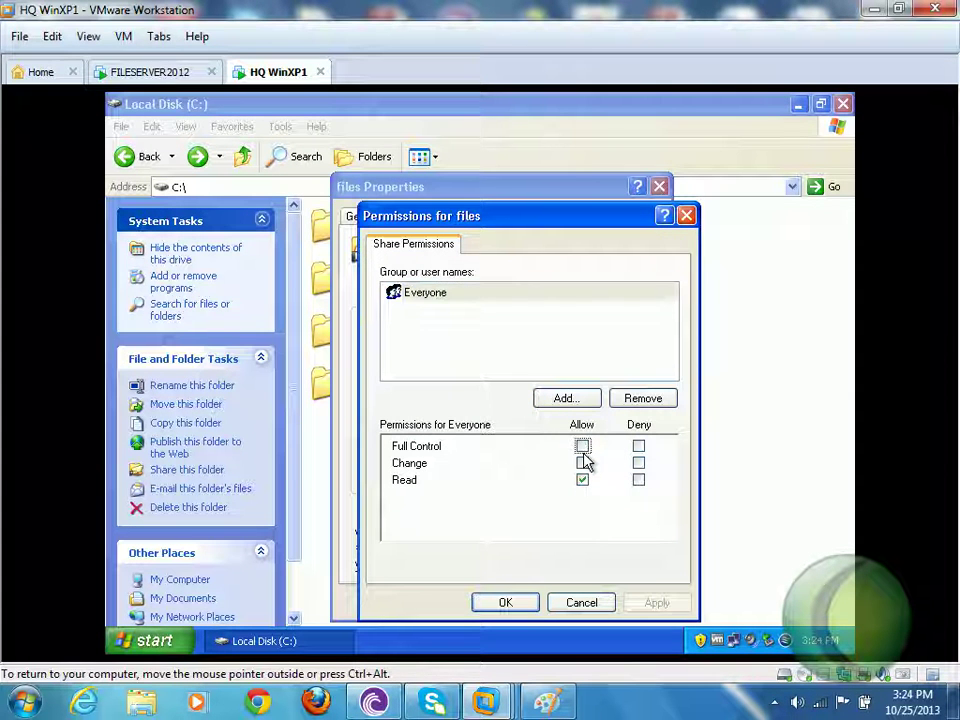
{"action": "left_click", "coordinate": [582, 446]}
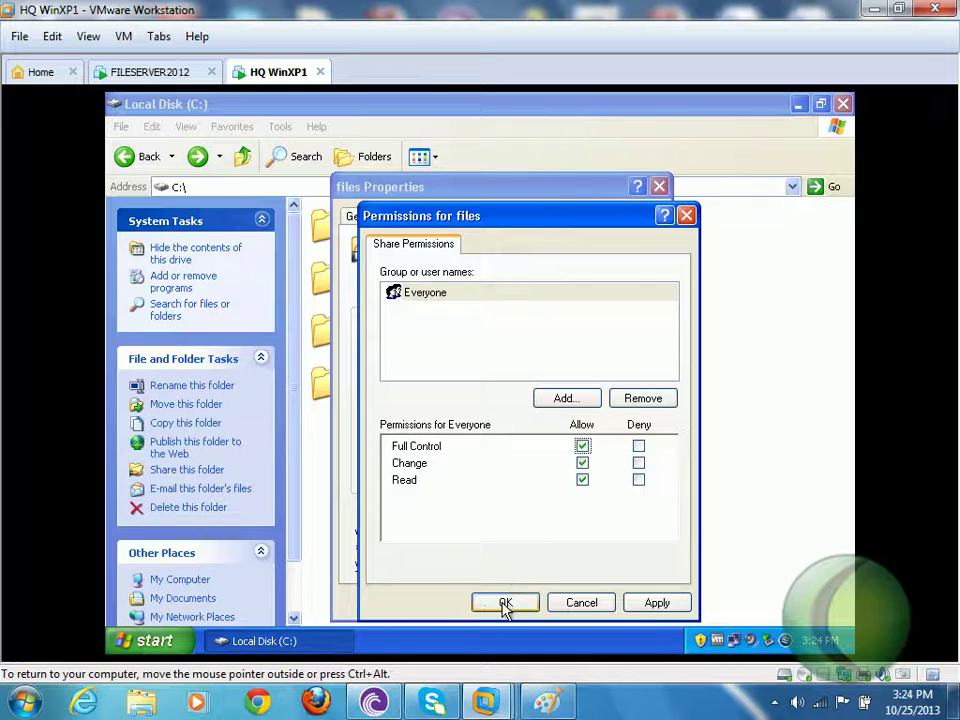
{"action": "left_click", "coordinate": [505, 604]}
{"action": "left_click", "coordinate": [493, 604]}
Start adding an account to the files folder's security permissions, using the advanced account search with test.local as the location.
{"action": "right_click", "coordinate": [333, 386]}
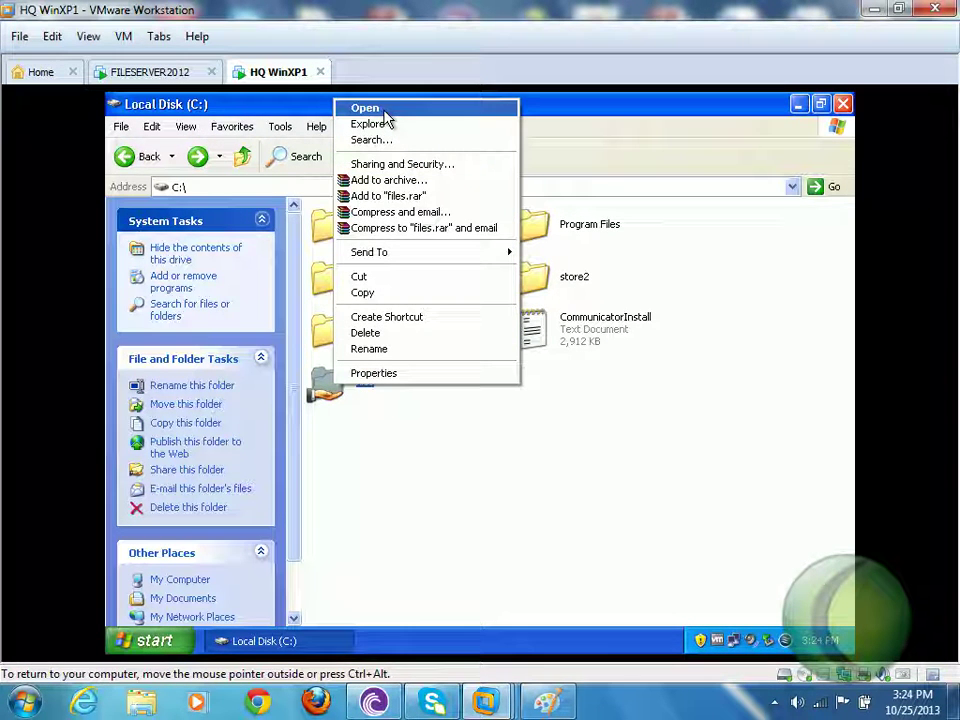
{"action": "left_click", "coordinate": [374, 373]}
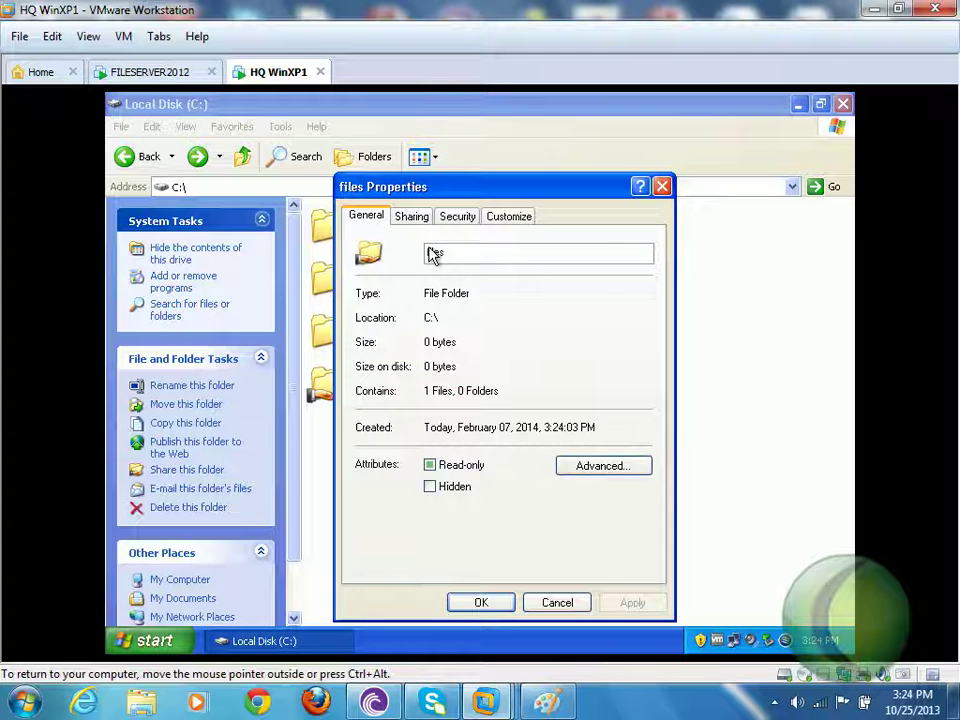
{"action": "left_click", "coordinate": [455, 217]}
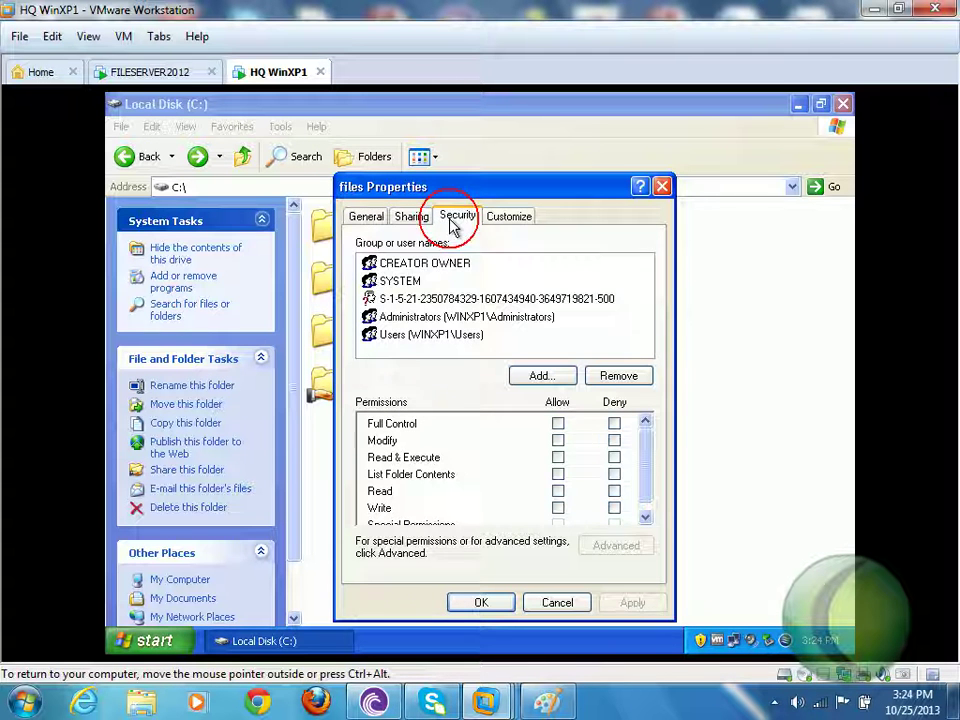
{"action": "left_click", "coordinate": [545, 379]}
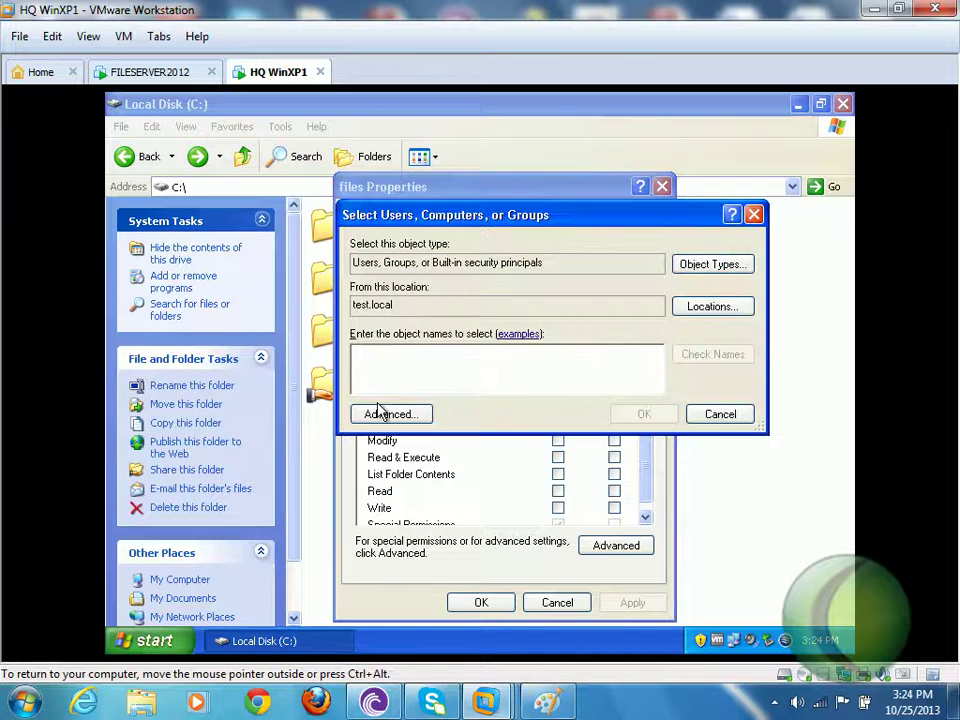
{"action": "left_click", "coordinate": [388, 414]}
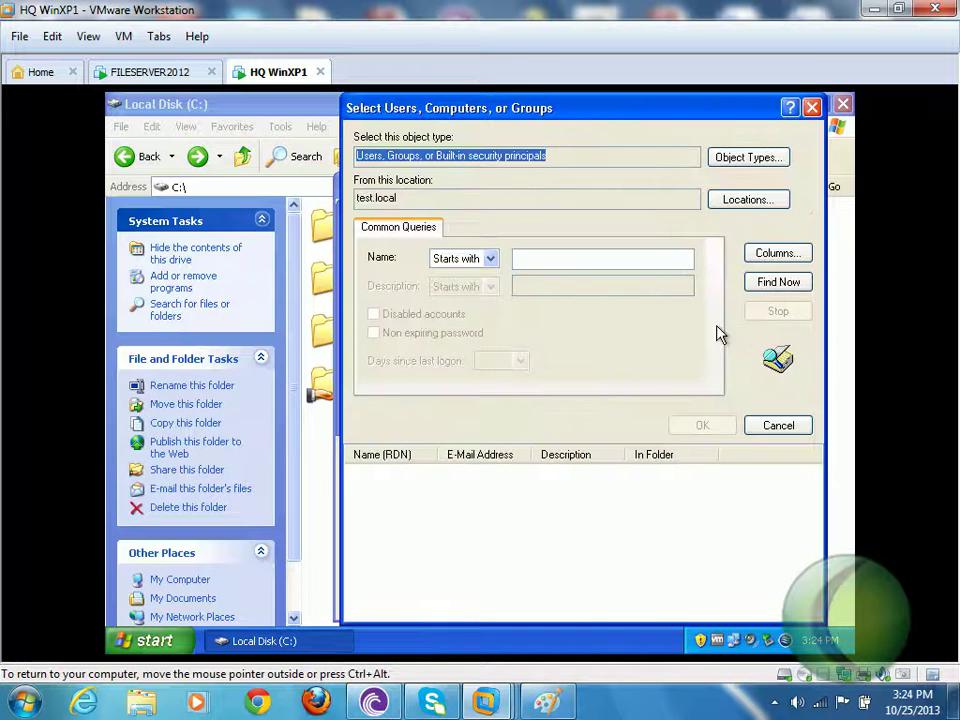
{"action": "left_click", "coordinate": [762, 282]}
{"action": "left_click", "coordinate": [746, 201]}
{"action": "left_click", "coordinate": [410, 243]}
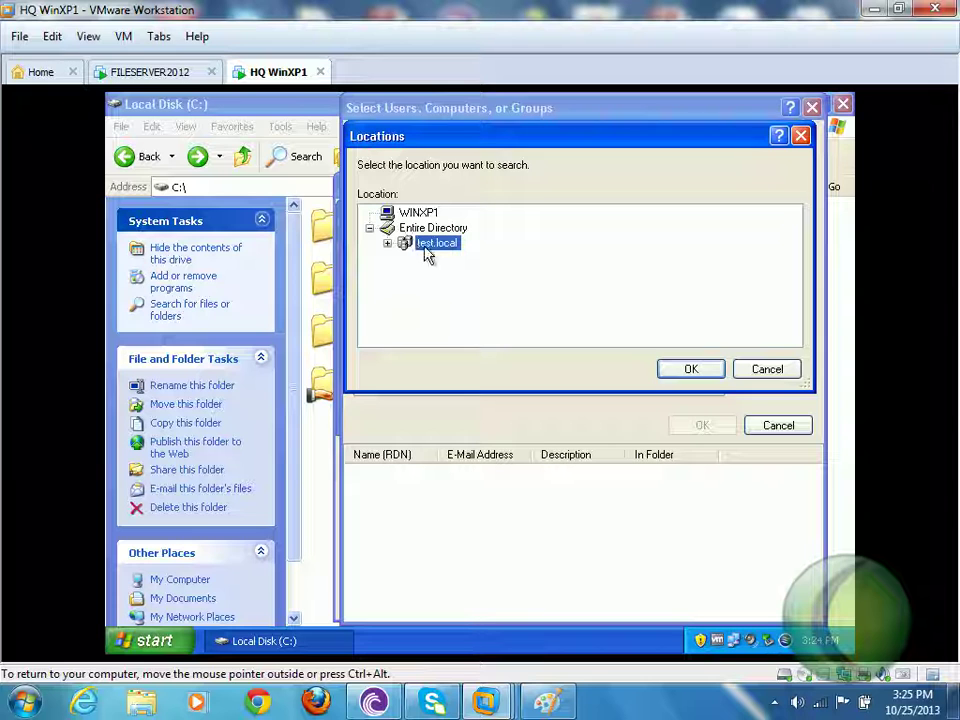
{"action": "left_click", "coordinate": [686, 370]}
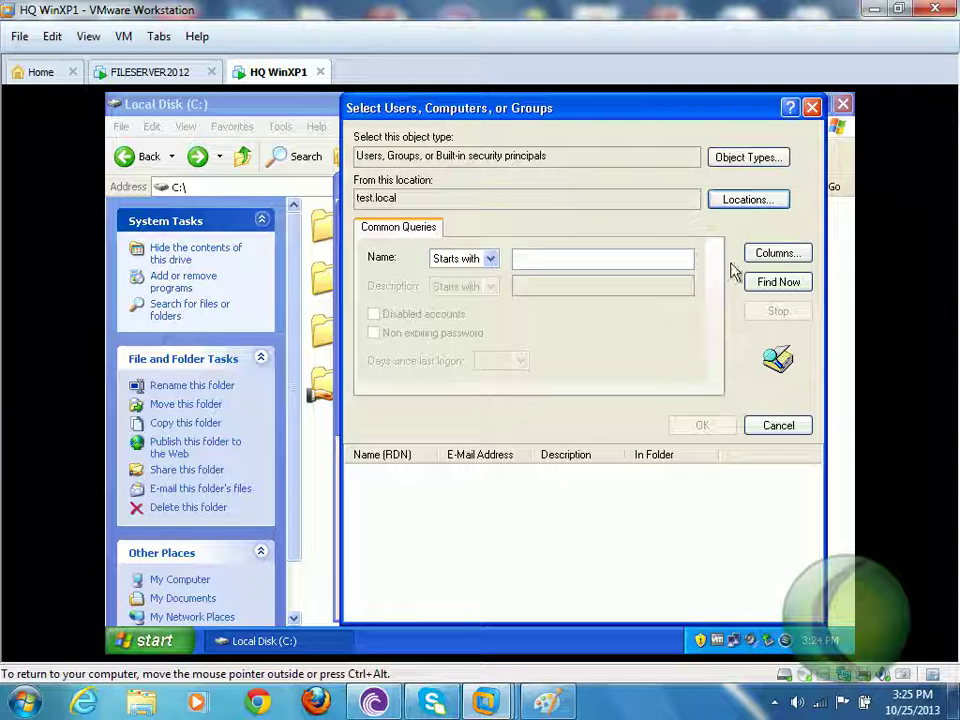
Find the accounts in test.local and add the chosen domain user to the files folder's security list.
{"action": "left_click", "coordinate": [757, 285]}
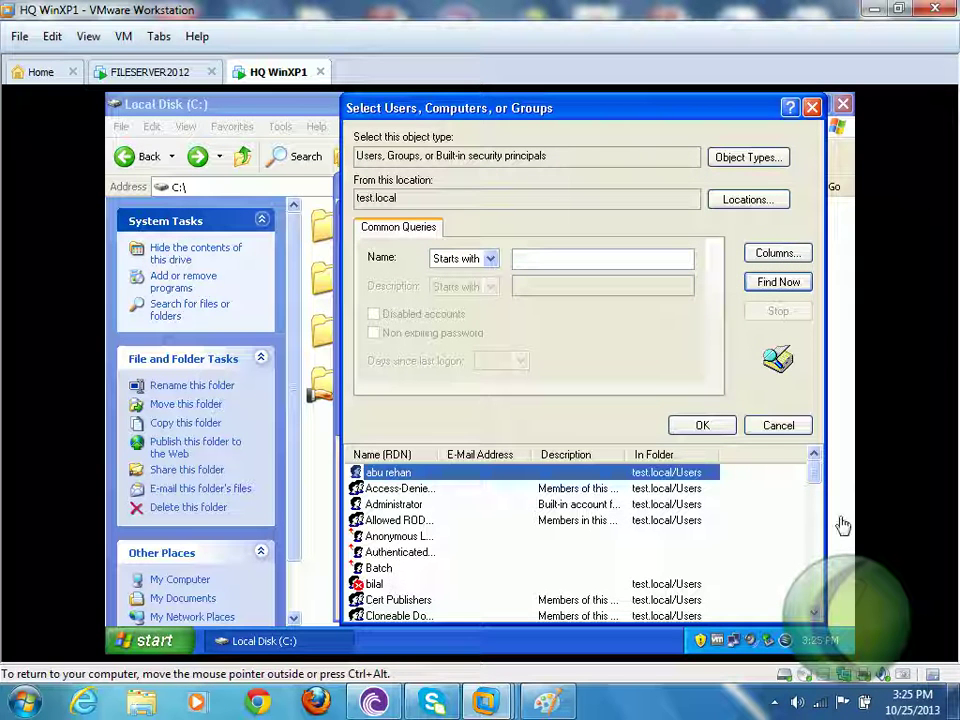
{"action": "scroll", "coordinate": [815, 617], "scroll_direction": "down", "scroll_amount": 5}
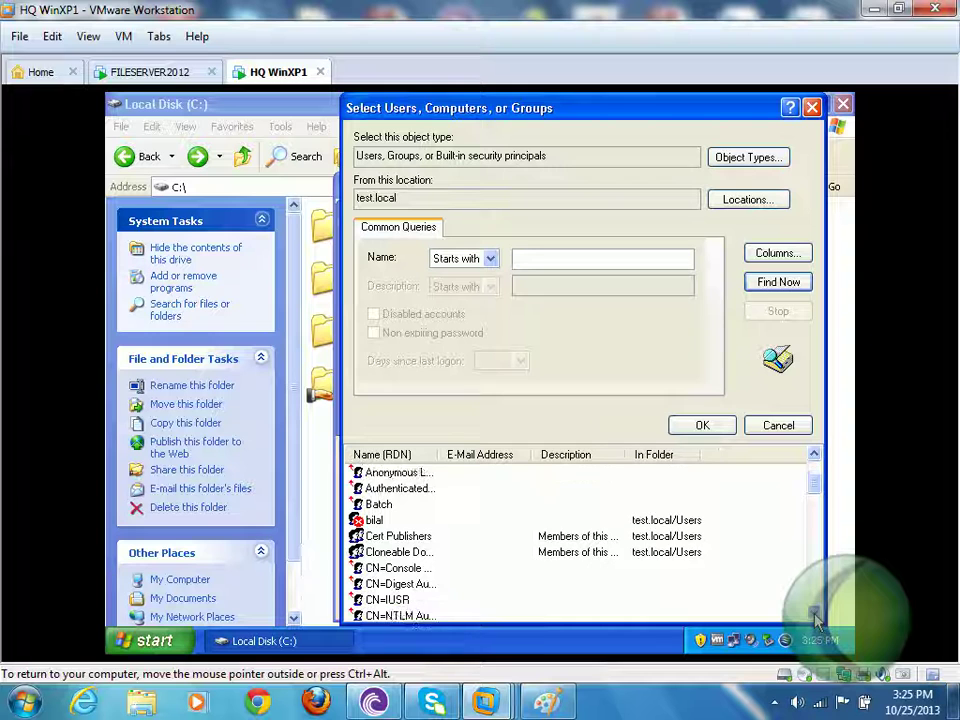
{"action": "scroll", "coordinate": [815, 617], "scroll_direction": "down", "scroll_amount": 8}
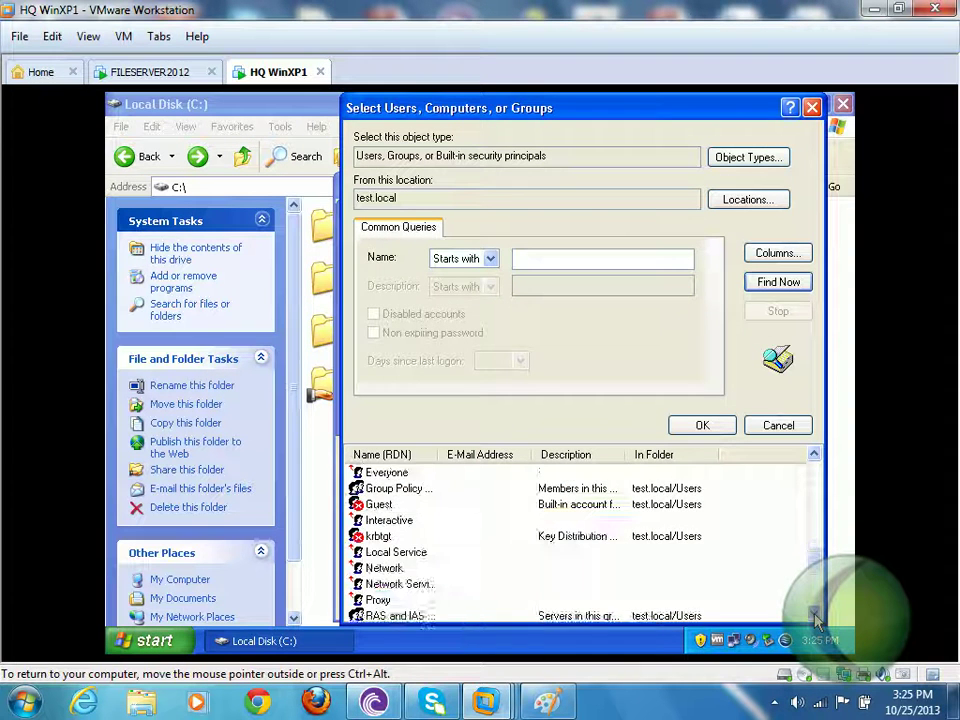
{"action": "scroll", "coordinate": [815, 617], "scroll_direction": "down", "scroll_amount": 3}
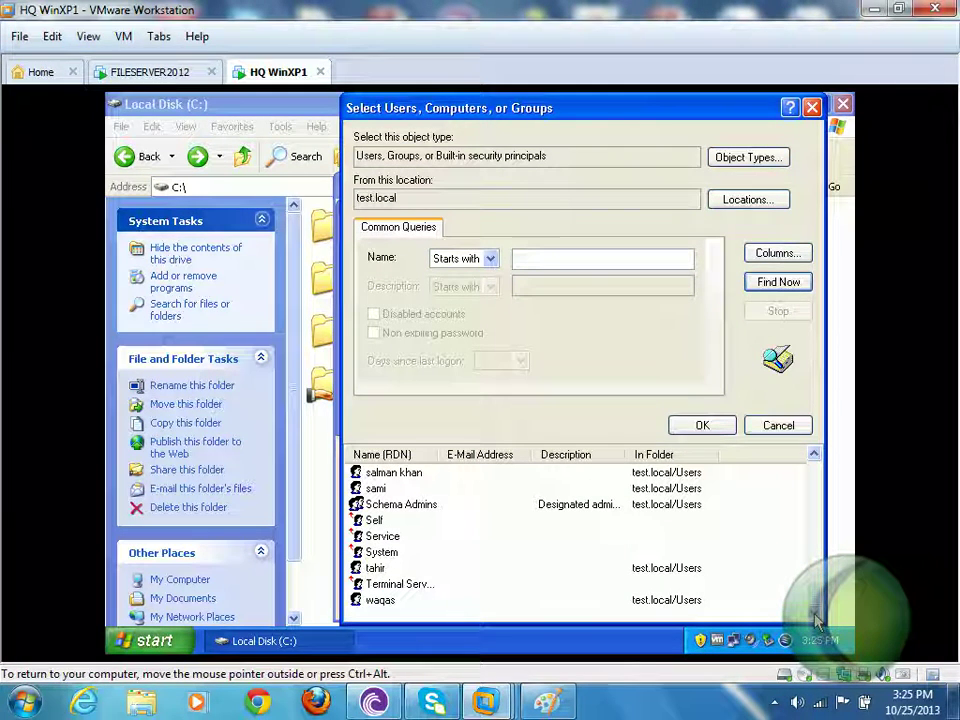
{"action": "left_click", "coordinate": [390, 488]}
{"action": "left_click", "coordinate": [681, 428]}
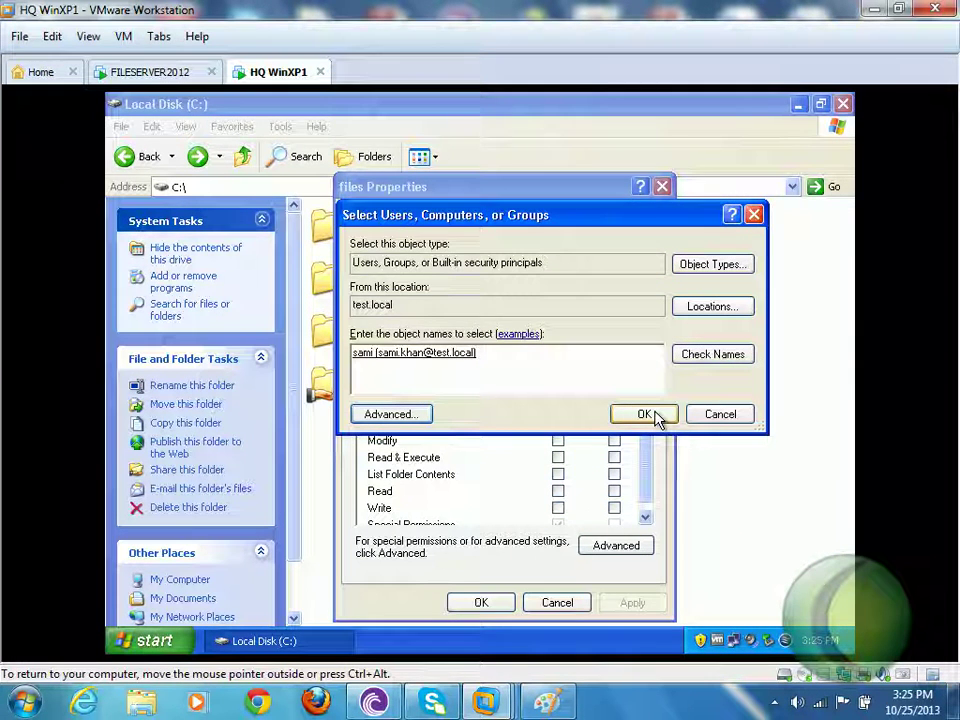
{"action": "left_click", "coordinate": [656, 417]}
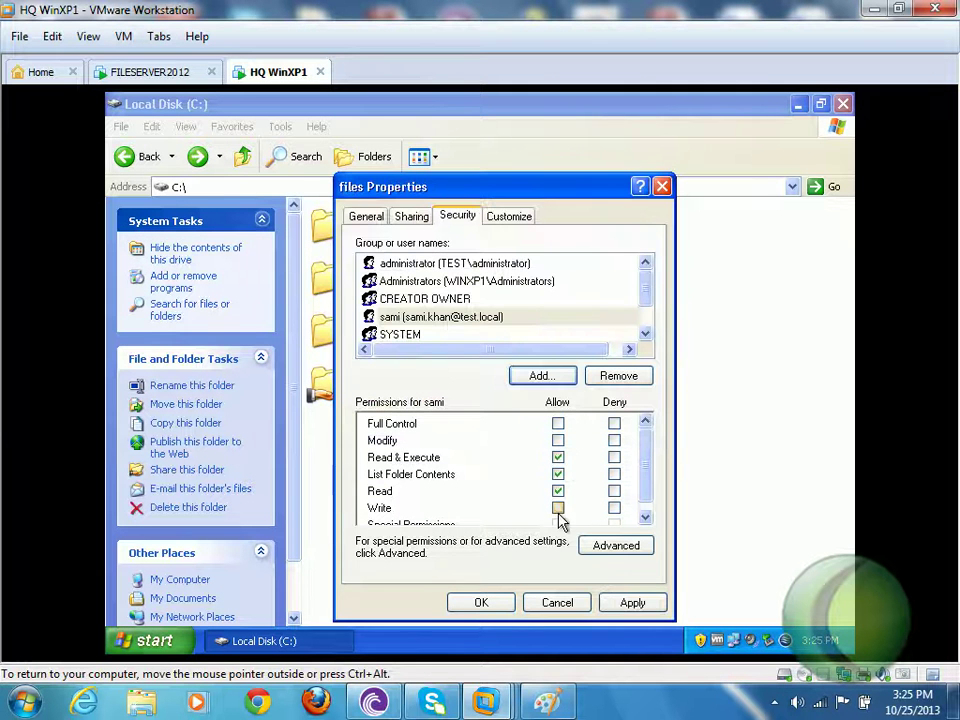
Allow the added domain user Write permission on the files folder, apply it, and close the drive C window.
{"action": "left_click", "coordinate": [558, 508]}
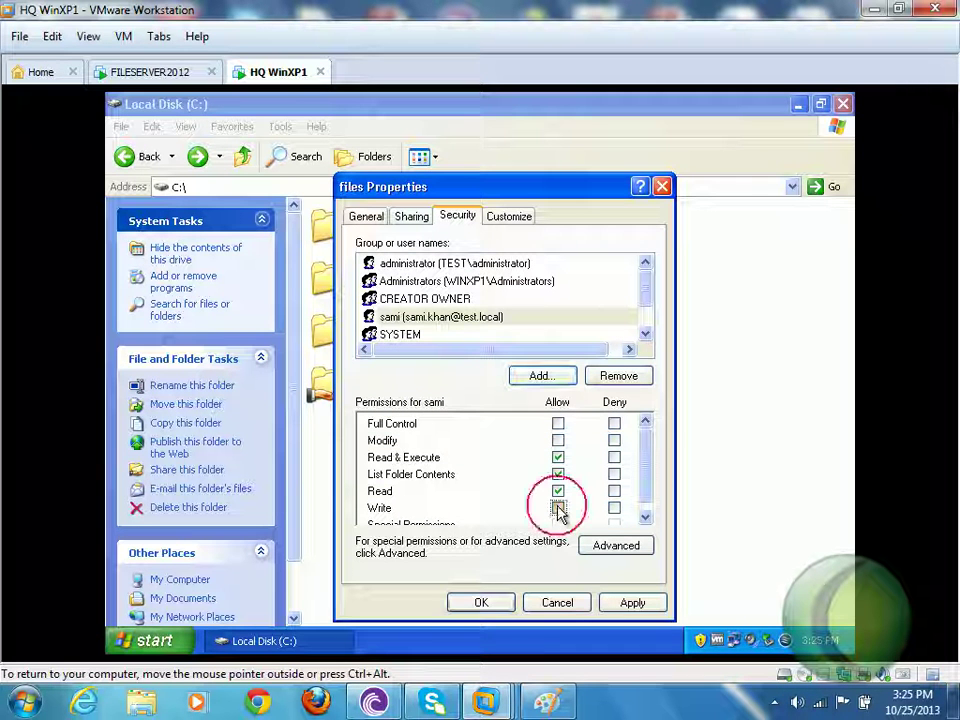
{"action": "left_click", "coordinate": [620, 608]}
{"action": "left_click", "coordinate": [484, 606]}
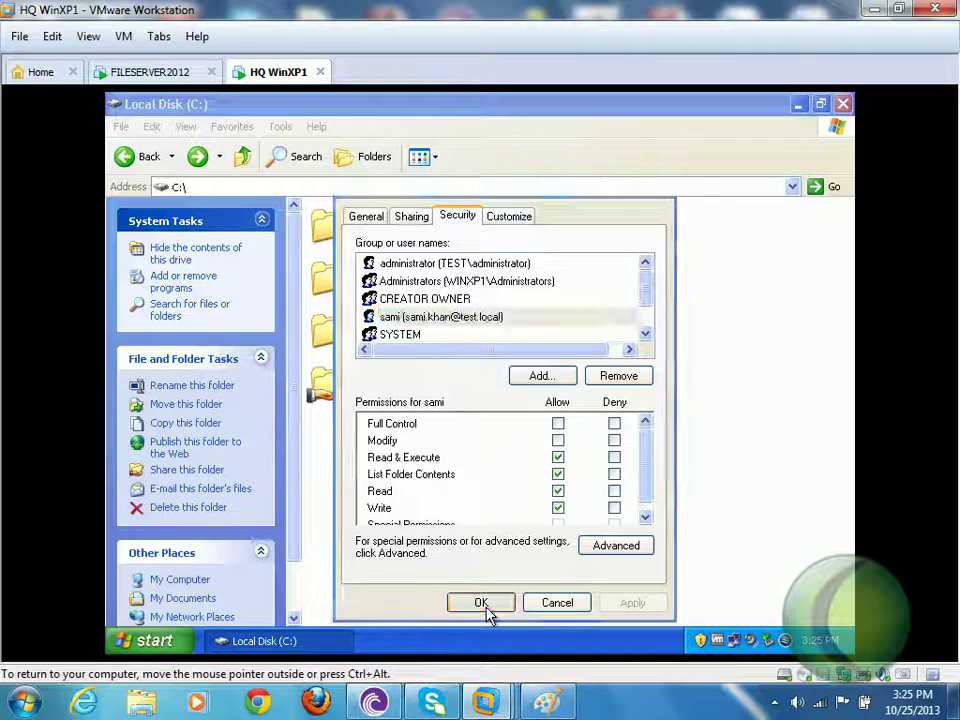
{"action": "left_click", "coordinate": [843, 104]}
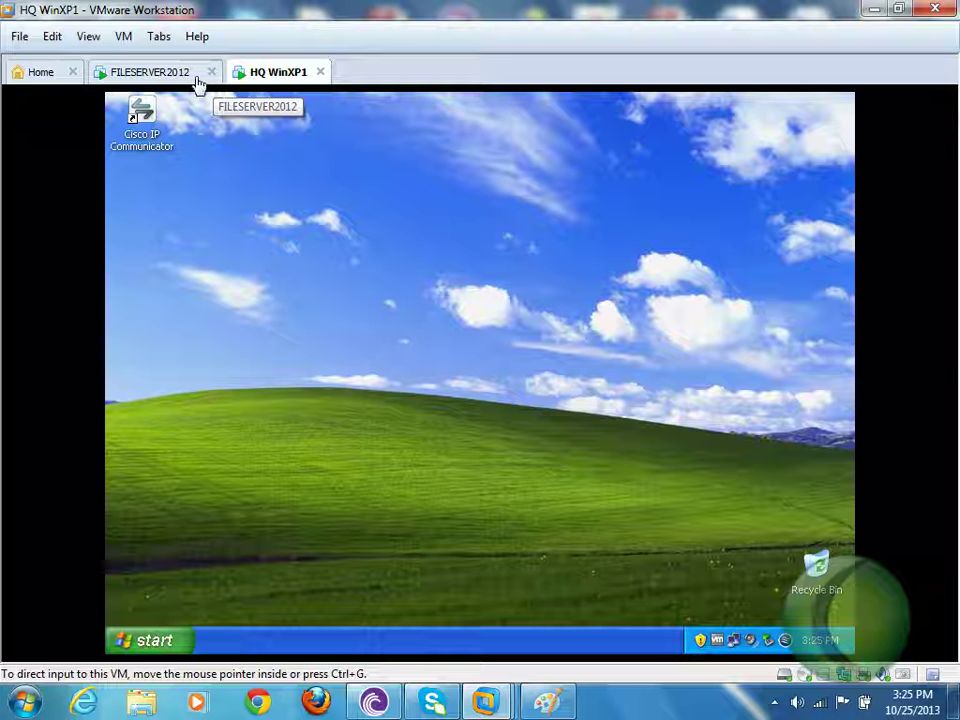
Reopen drive C from My Computer and view the security permissions of the files folder.
{"action": "left_click", "coordinate": [135, 641]}
{"action": "left_click", "coordinate": [355, 371]}
{"action": "left_click", "coordinate": [366, 258]}
{"action": "double_click", "coordinate": [366, 258]}
{"action": "left_click", "coordinate": [340, 394]}
{"action": "right_click", "coordinate": [347, 397]}
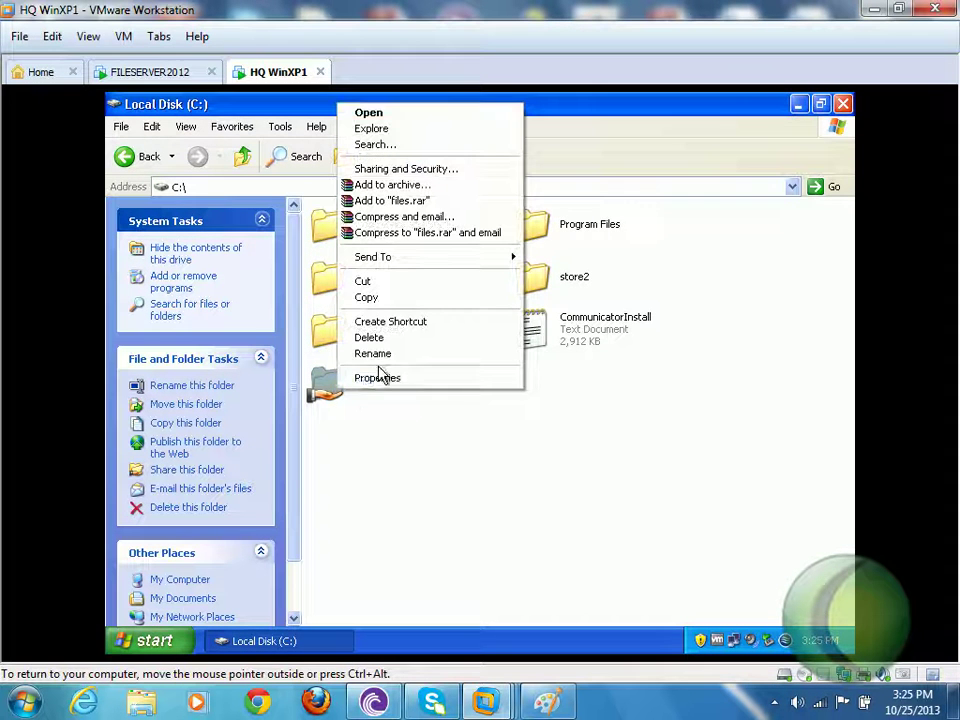
{"action": "left_click", "coordinate": [380, 378]}
{"action": "left_click", "coordinate": [460, 217]}
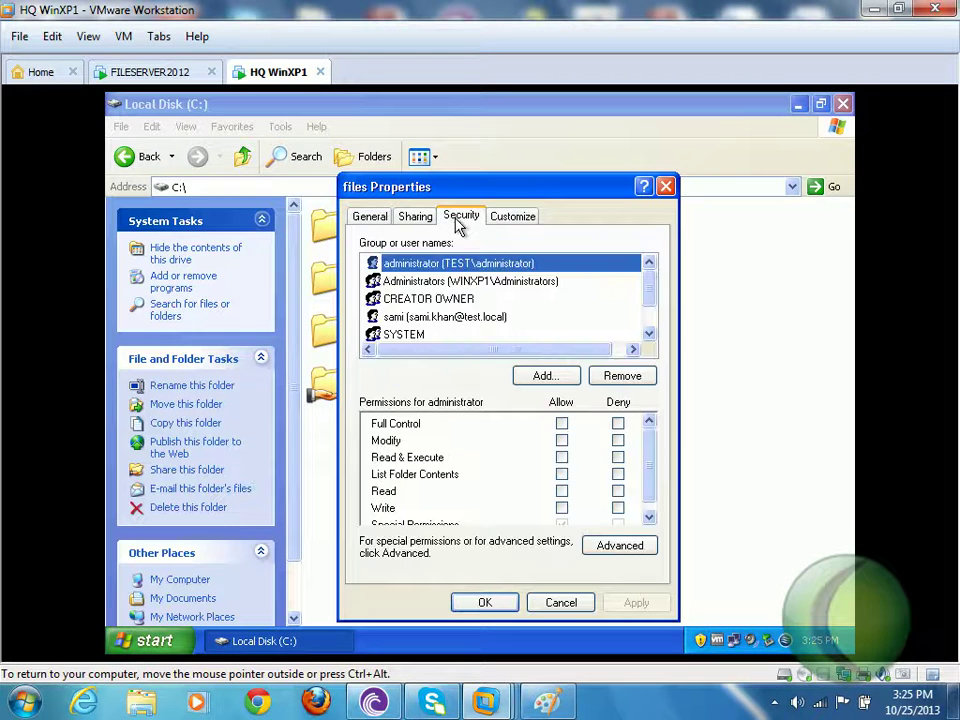
Open account selection for the files folder's permissions and set the search location to the local computer WINXP1.
{"action": "left_click", "coordinate": [553, 376]}
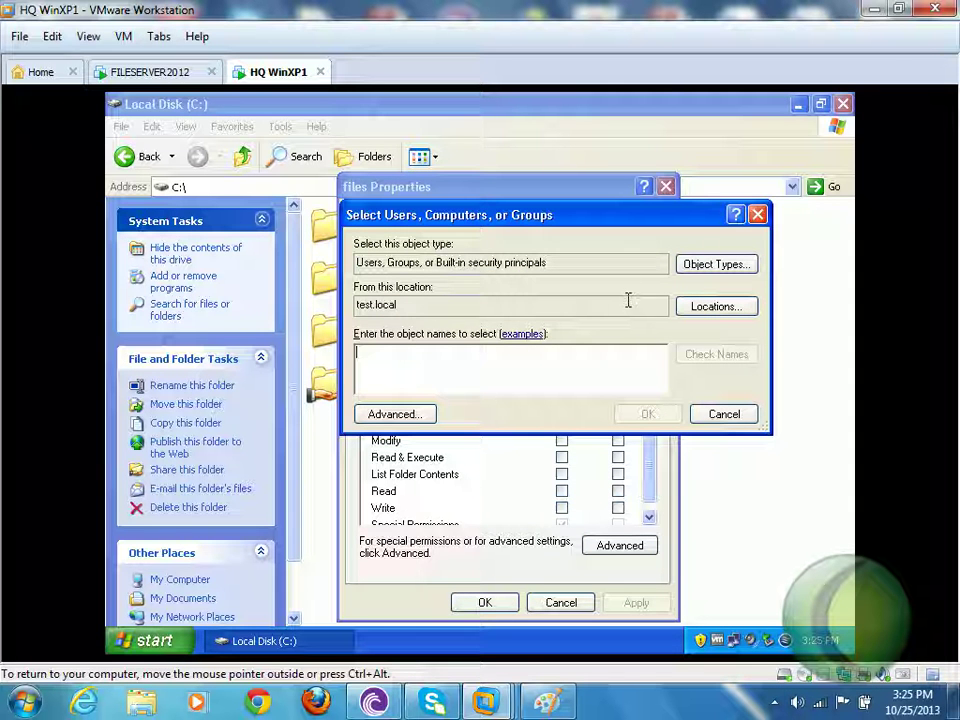
{"action": "left_click", "coordinate": [694, 311]}
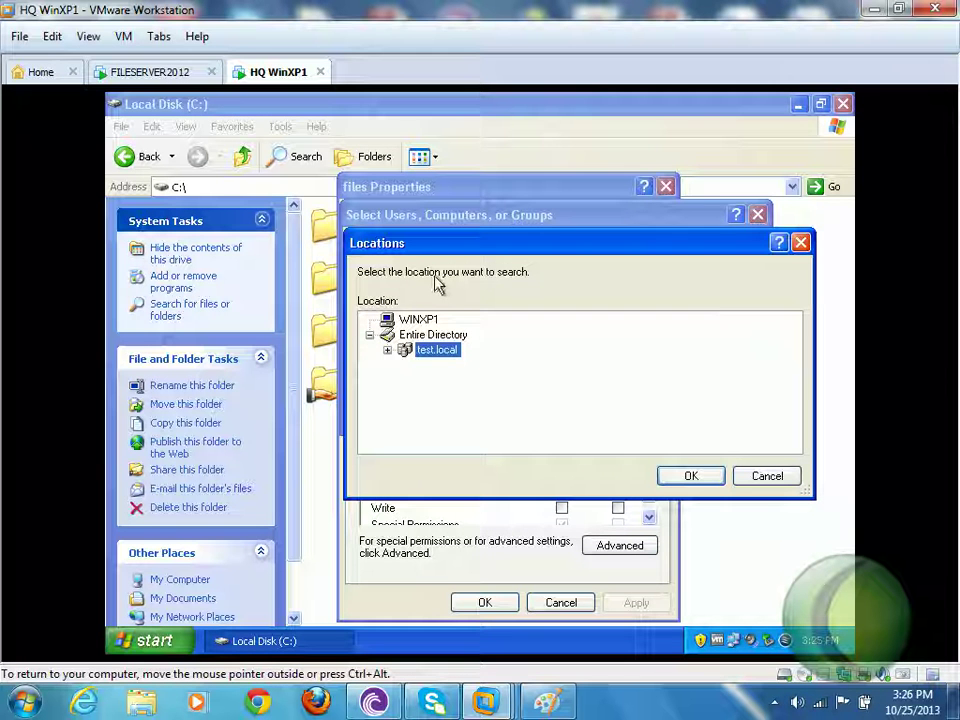
{"action": "left_click", "coordinate": [413, 322]}
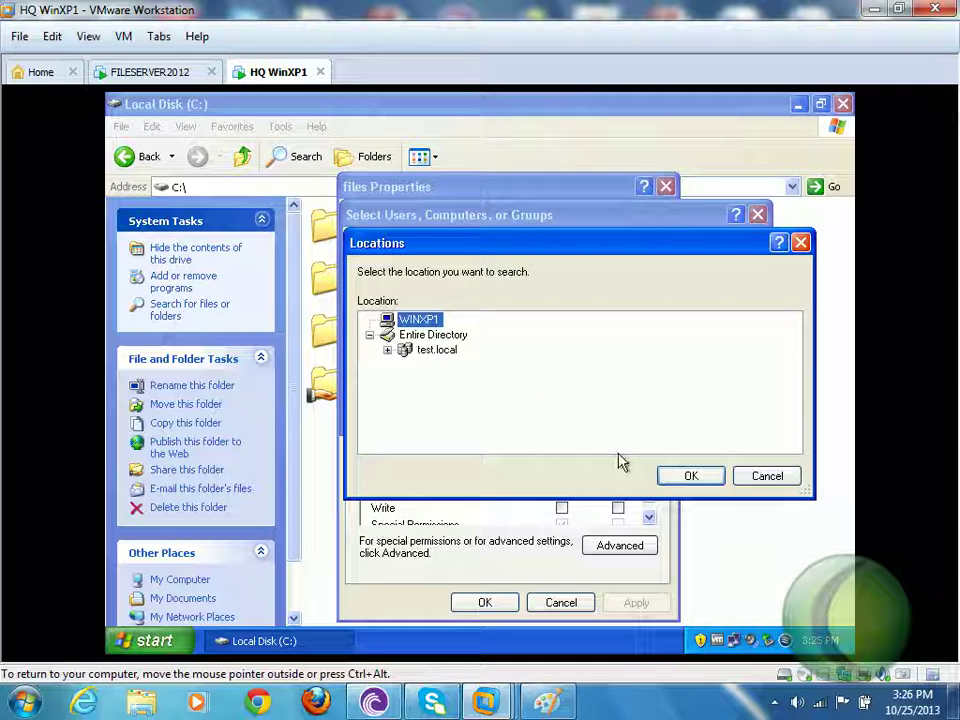
{"action": "left_click", "coordinate": [668, 481]}
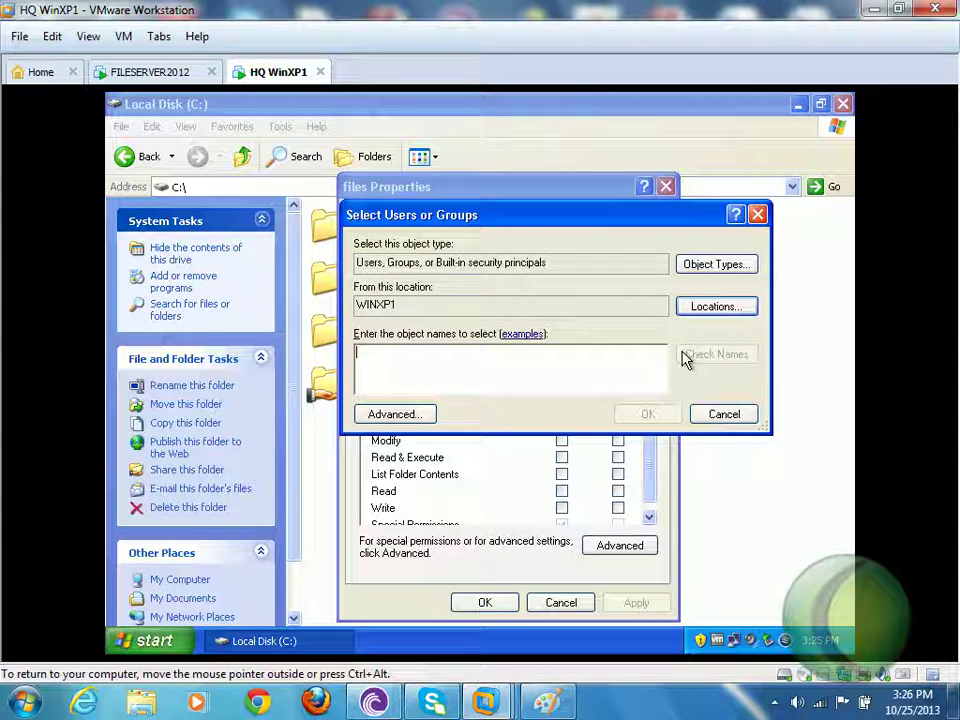
Change the account search location to the test.local domain within the Entire Directory.
{"action": "double_click", "coordinate": [423, 305]}
{"action": "left_click", "coordinate": [423, 305]}
{"action": "double_click", "coordinate": [423, 305]}
{"action": "left_click", "coordinate": [423, 305]}
{"action": "left_click", "coordinate": [716, 307]}
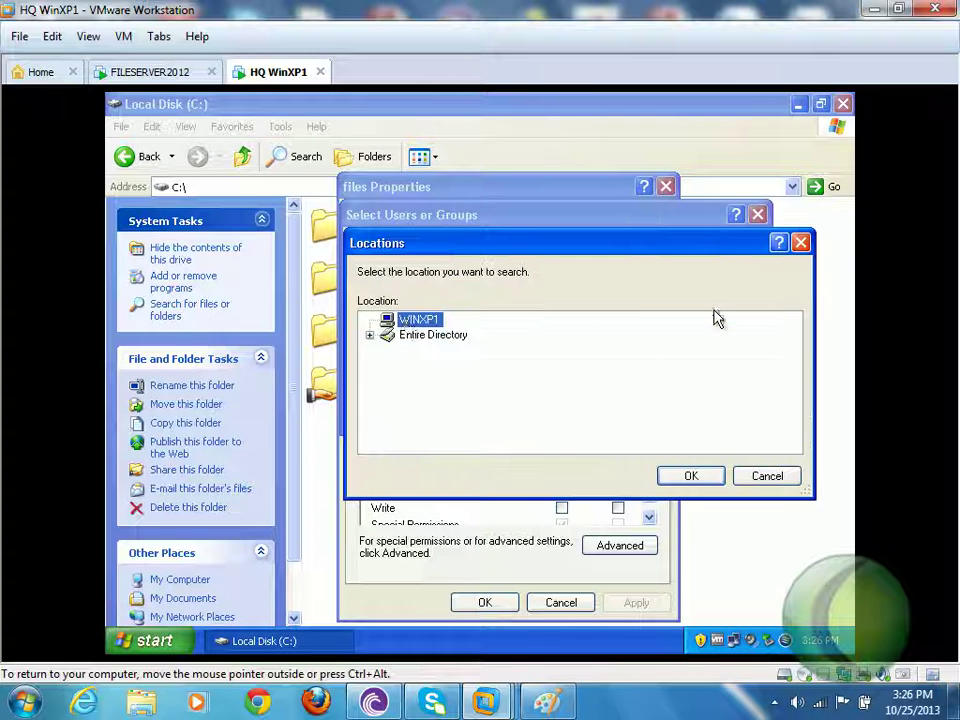
{"action": "left_click", "coordinate": [405, 336]}
{"action": "left_click", "coordinate": [370, 337]}
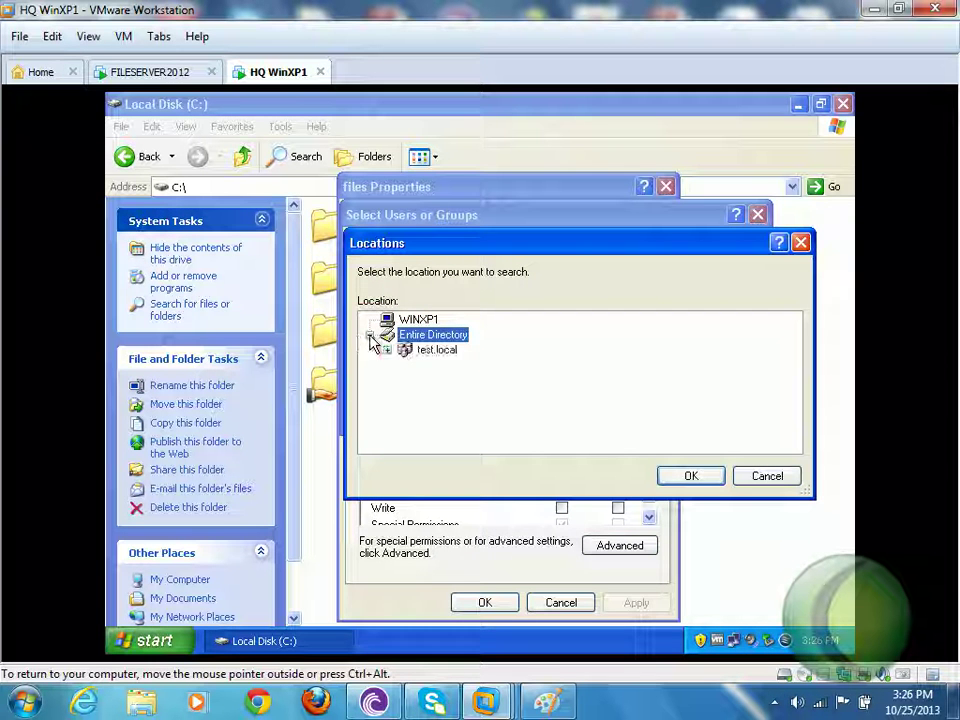
{"action": "left_click", "coordinate": [433, 352]}
{"action": "left_click", "coordinate": [690, 477]}
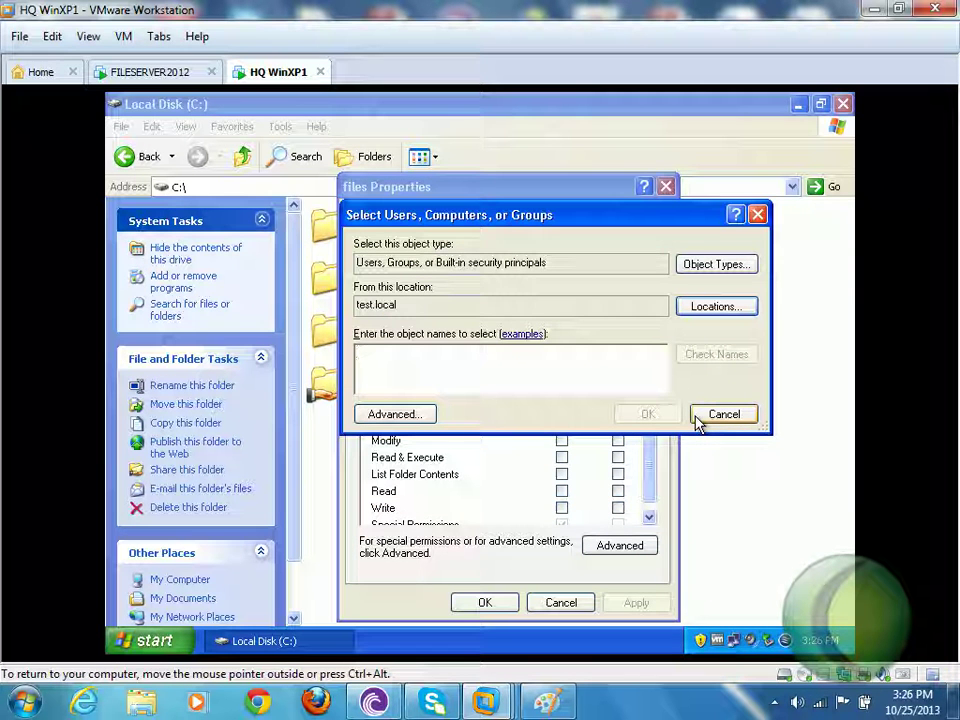
List the accounts available in test.local, cancel without adding any, and close the files folder's properties.
{"action": "left_click", "coordinate": [418, 414]}
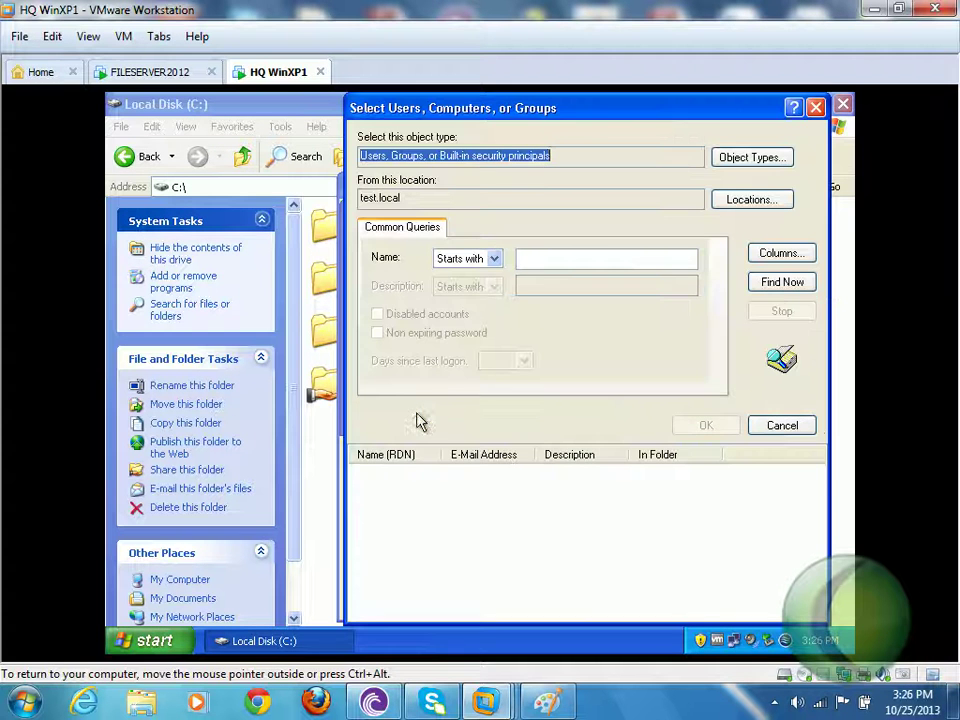
{"action": "left_click", "coordinate": [802, 284]}
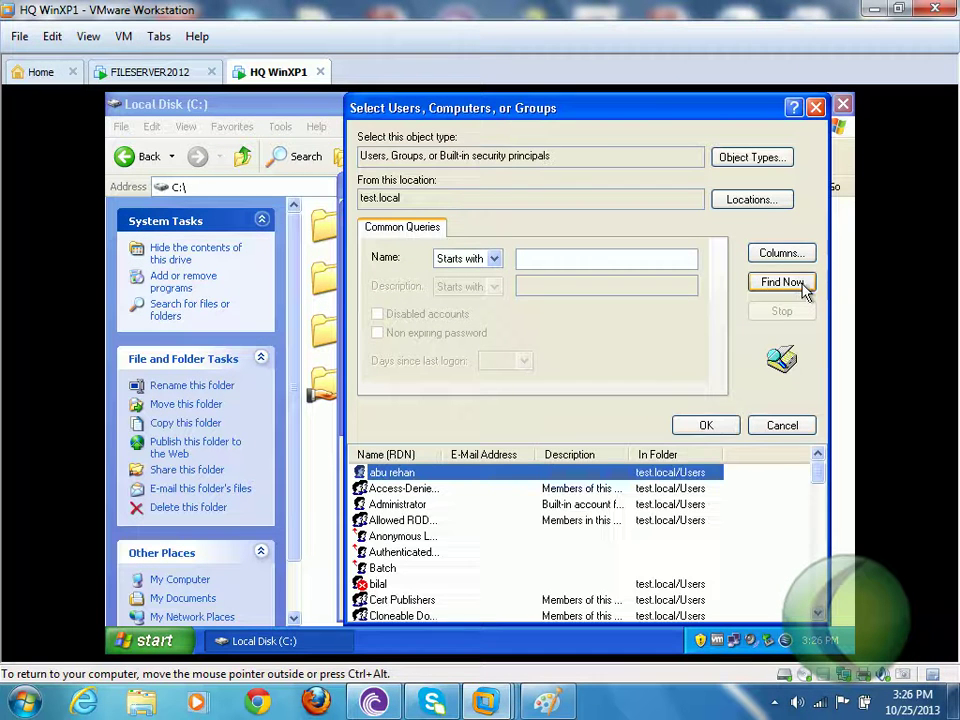
{"action": "left_click", "coordinate": [783, 426]}
{"action": "left_click", "coordinate": [734, 413]}
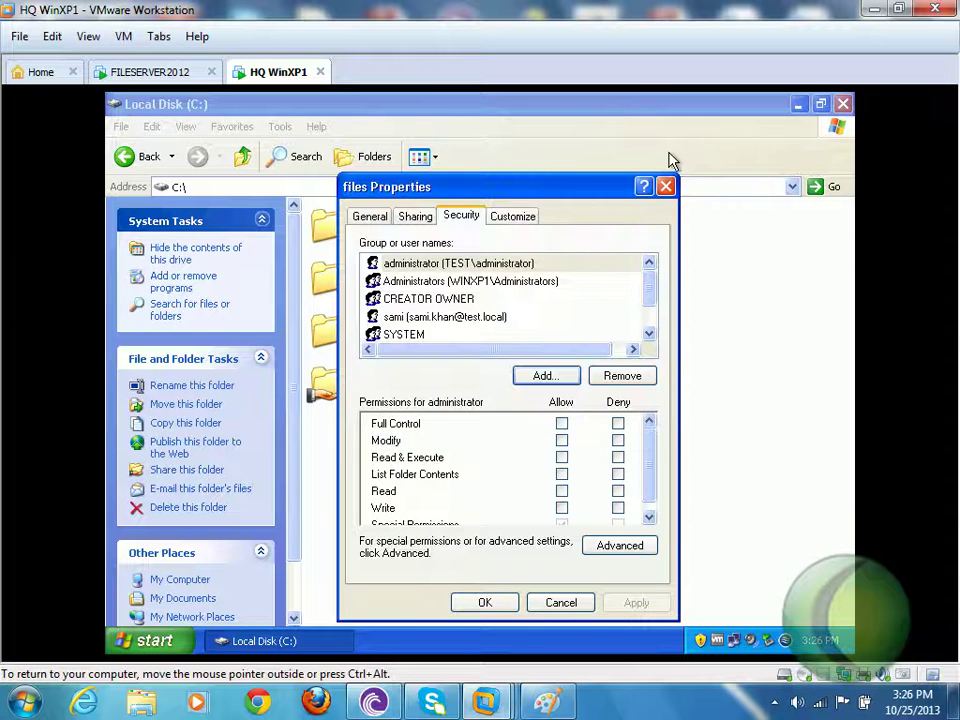
{"action": "left_click", "coordinate": [665, 186]}
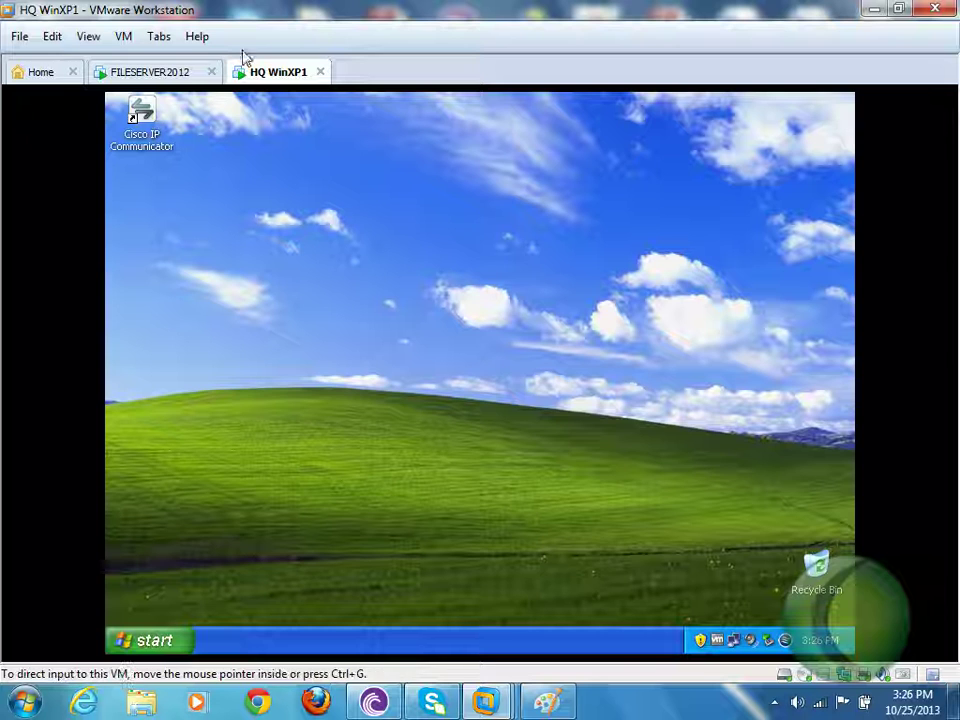
Switch to the FILESERVER2012 machine, start a new folder in the \\FILESERVER\dfsroot namespace, and browse shared folders for its target.
{"action": "left_click", "coordinate": [183, 74]}
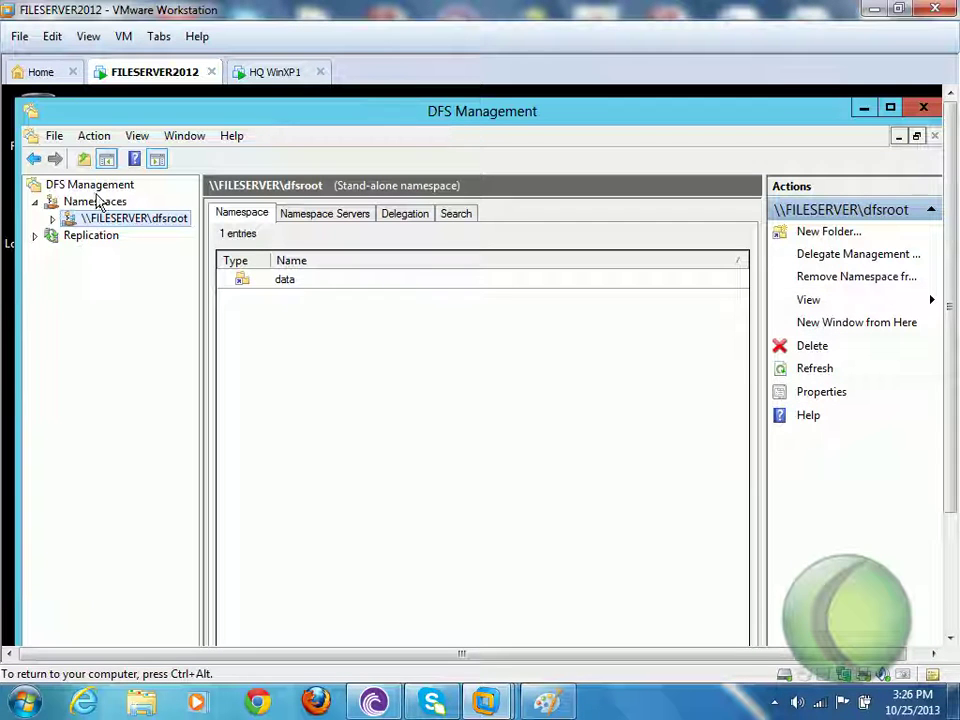
{"action": "right_click", "coordinate": [118, 222]}
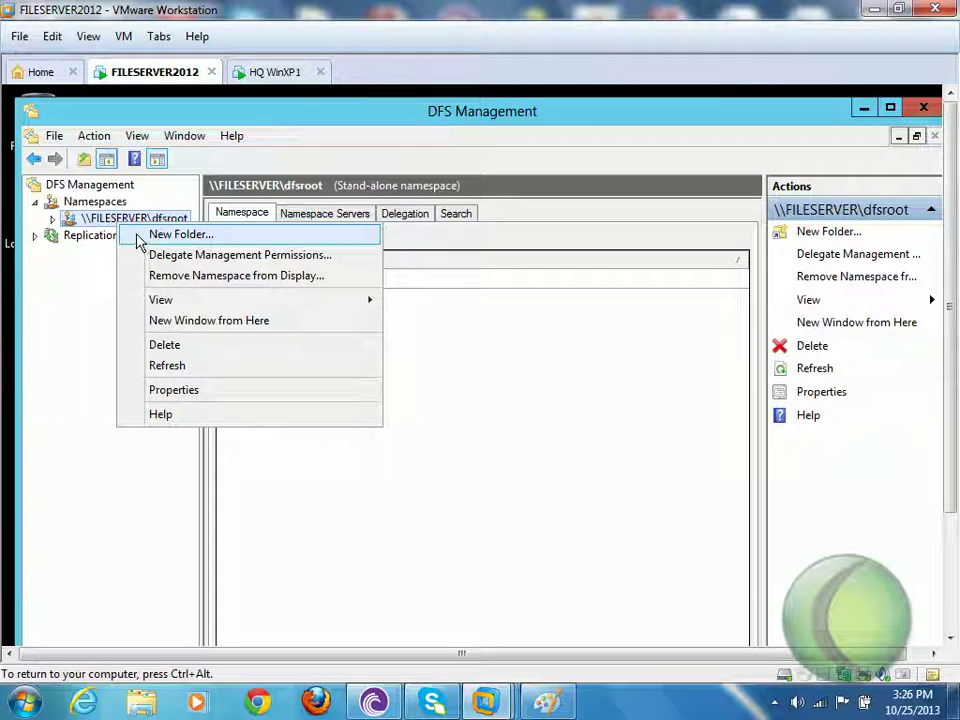
{"action": "left_click", "coordinate": [140, 234]}
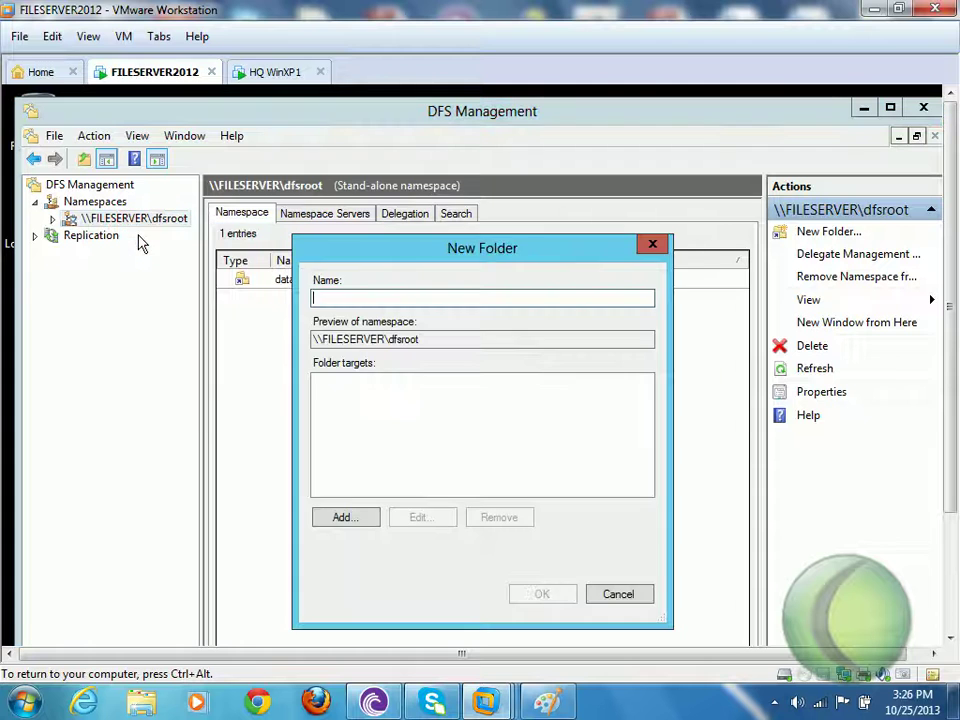
{"action": "left_click", "coordinate": [362, 523]}
{"action": "left_click", "coordinate": [618, 440]}
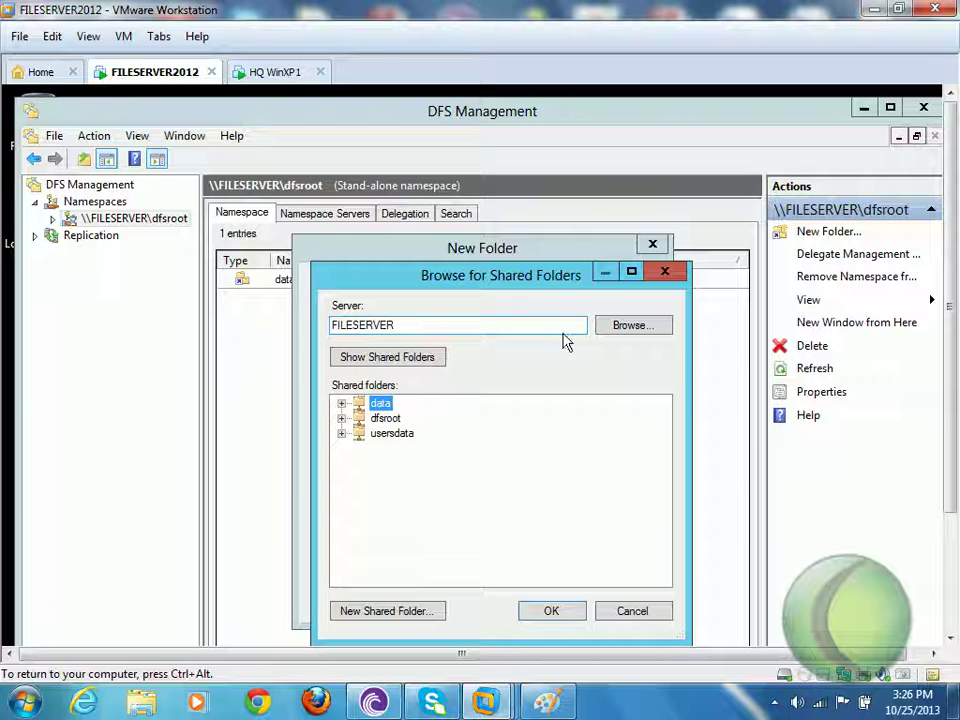
Find the computer WINXP1 in test.local and add its files share as the new folder's target.
{"action": "left_click", "coordinate": [636, 328]}
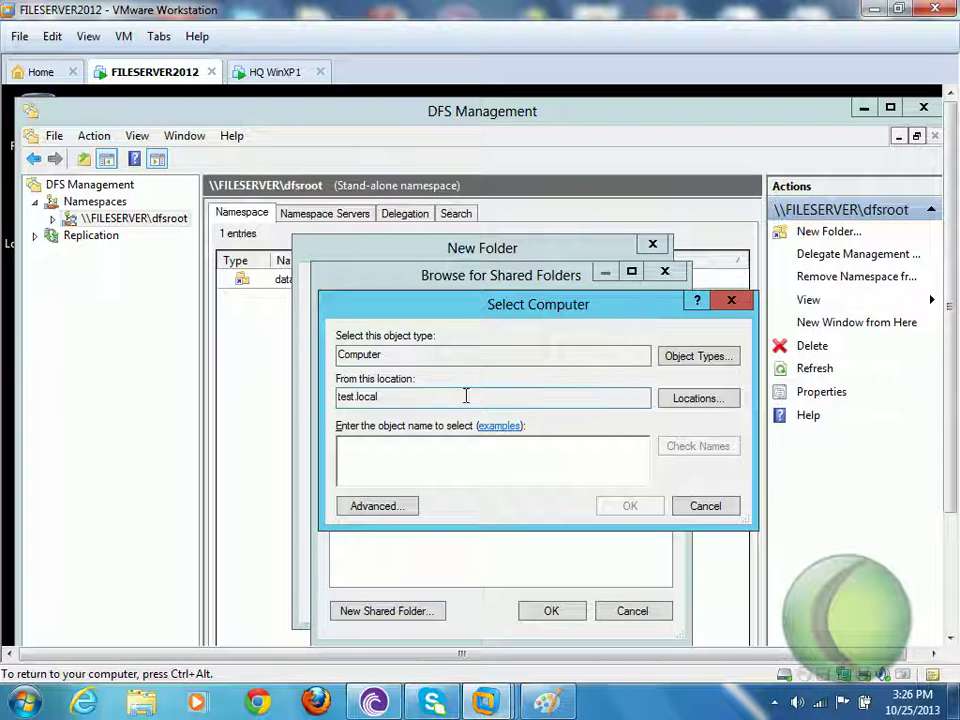
{"action": "left_click", "coordinate": [407, 510]}
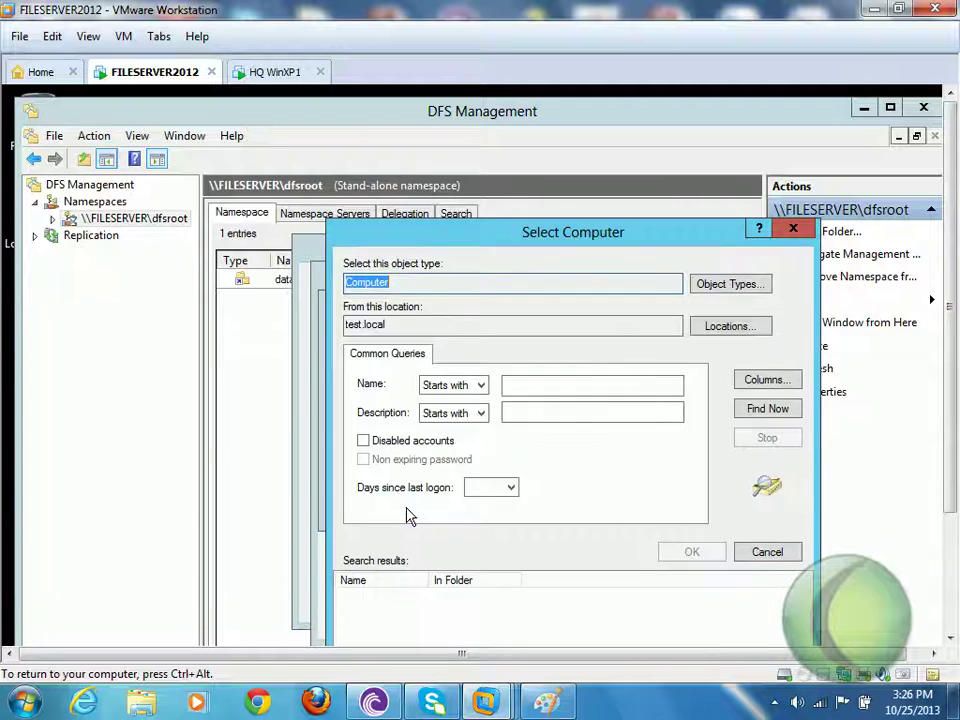
{"action": "left_click", "coordinate": [762, 411]}
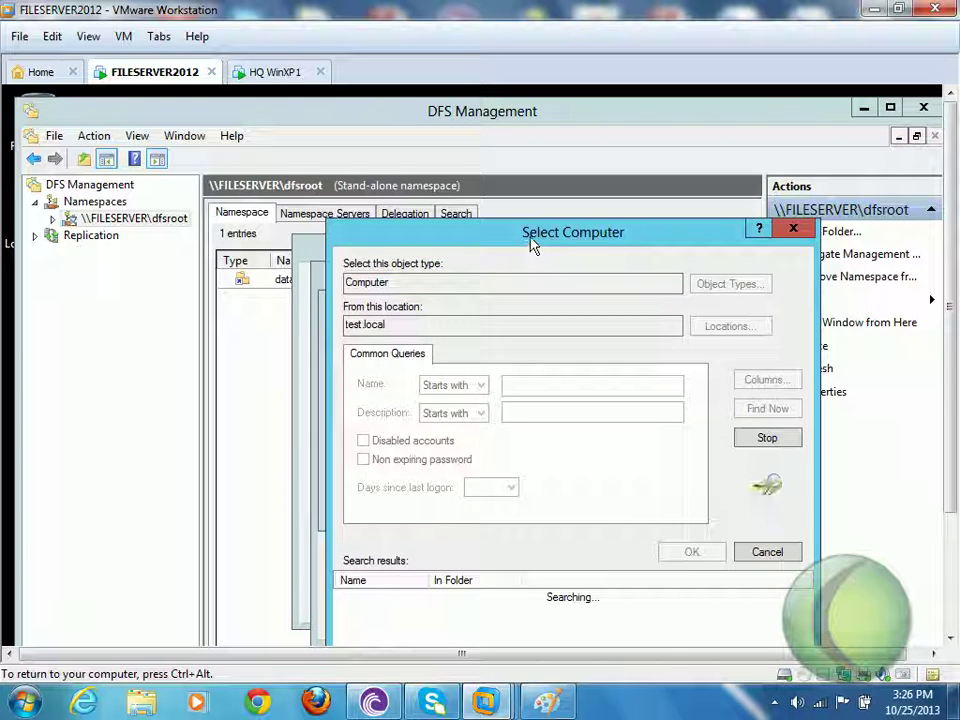
{"action": "left_click_drag", "start_coordinate": [531, 243], "coordinate": [518, 156]}
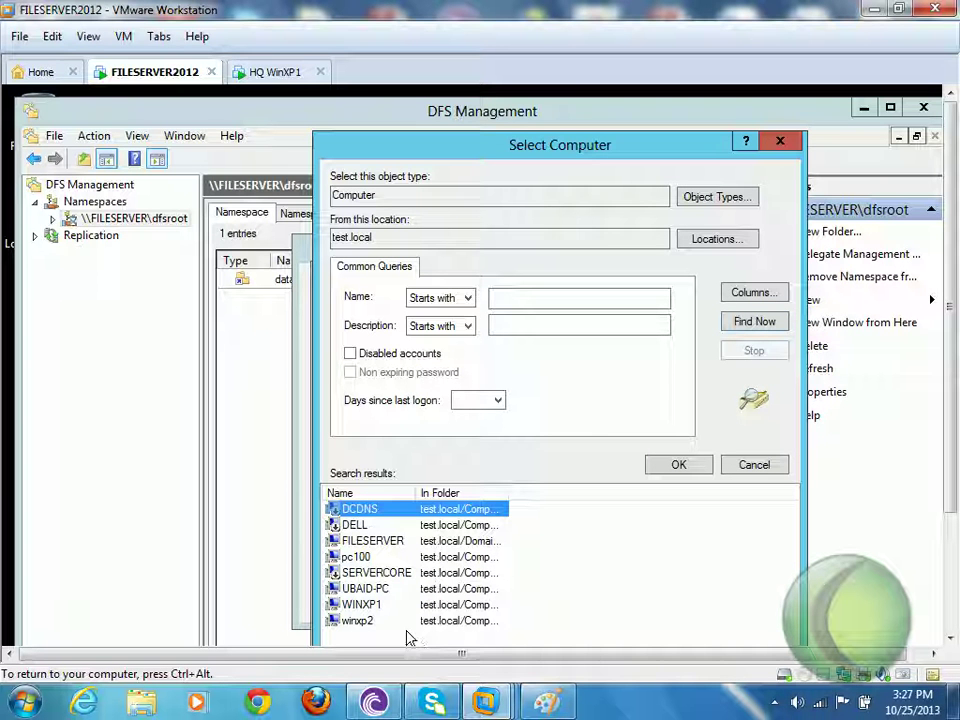
{"action": "left_click", "coordinate": [375, 606]}
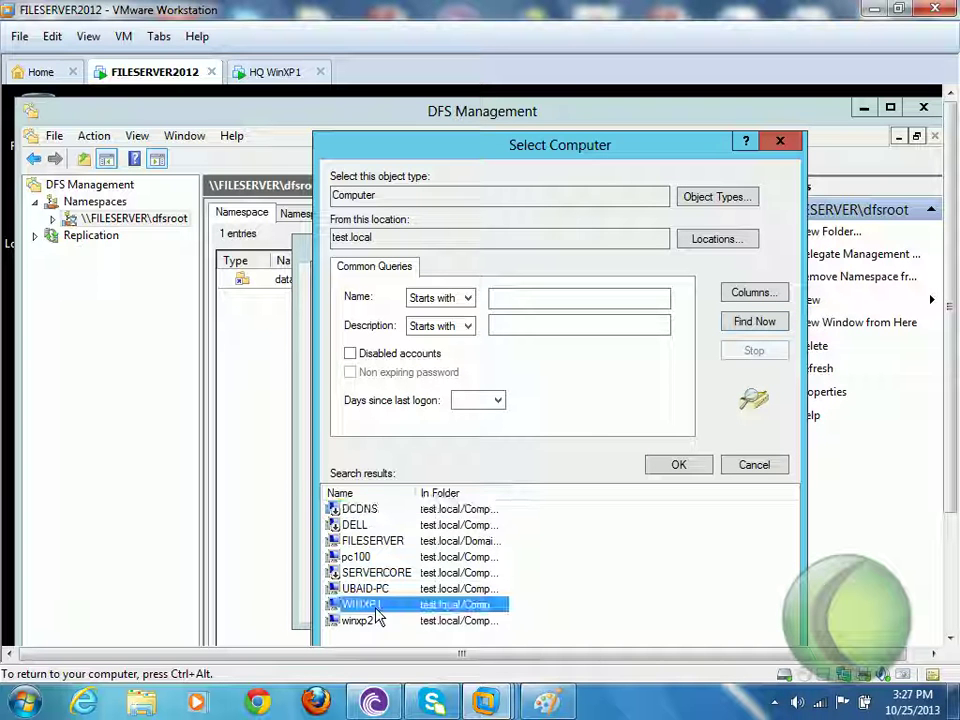
{"action": "left_click", "coordinate": [679, 466]}
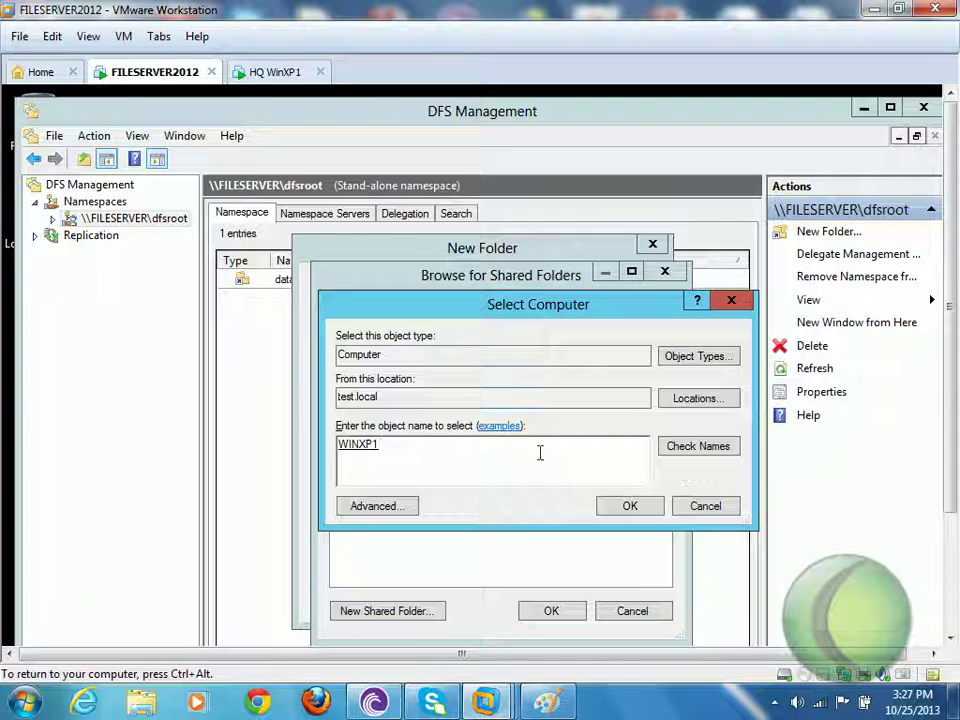
{"action": "left_click", "coordinate": [622, 506]}
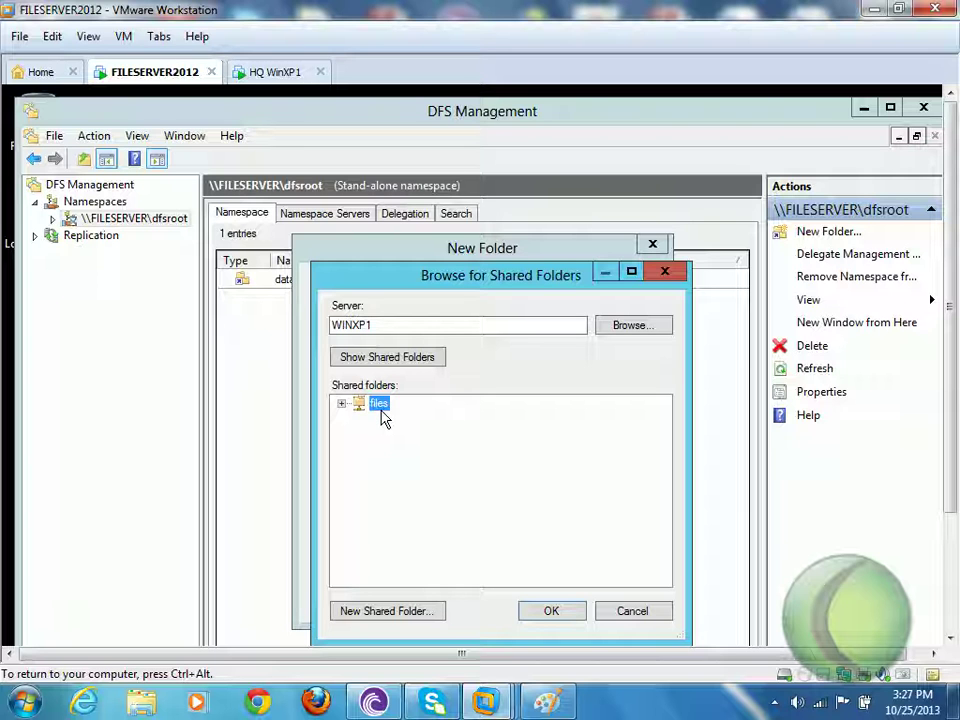
{"action": "left_click", "coordinate": [549, 612]}
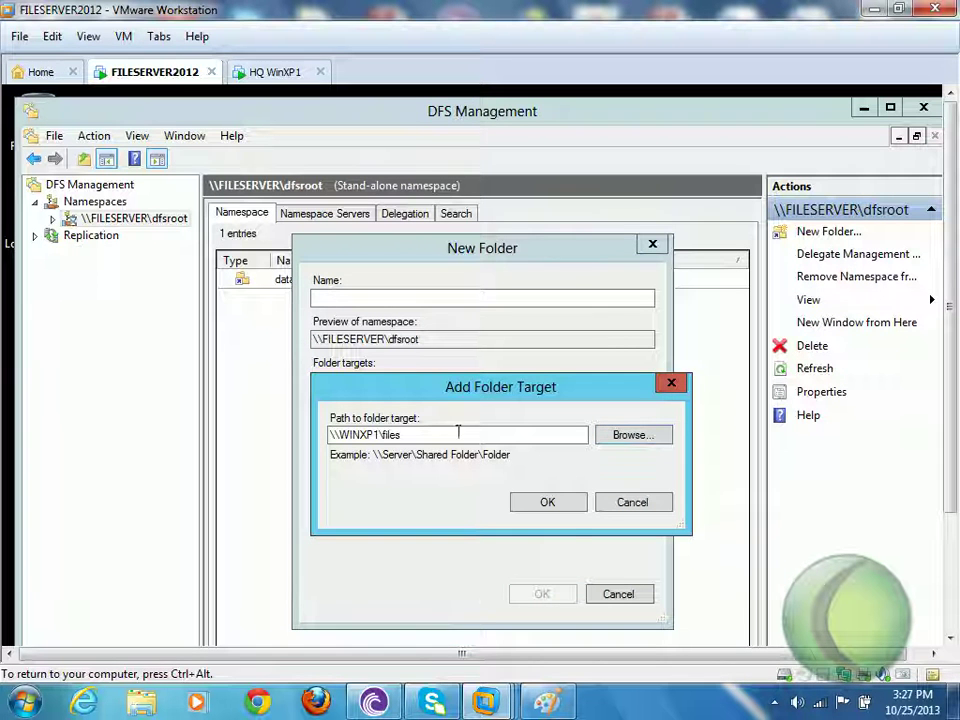
{"action": "left_click", "coordinate": [560, 507]}
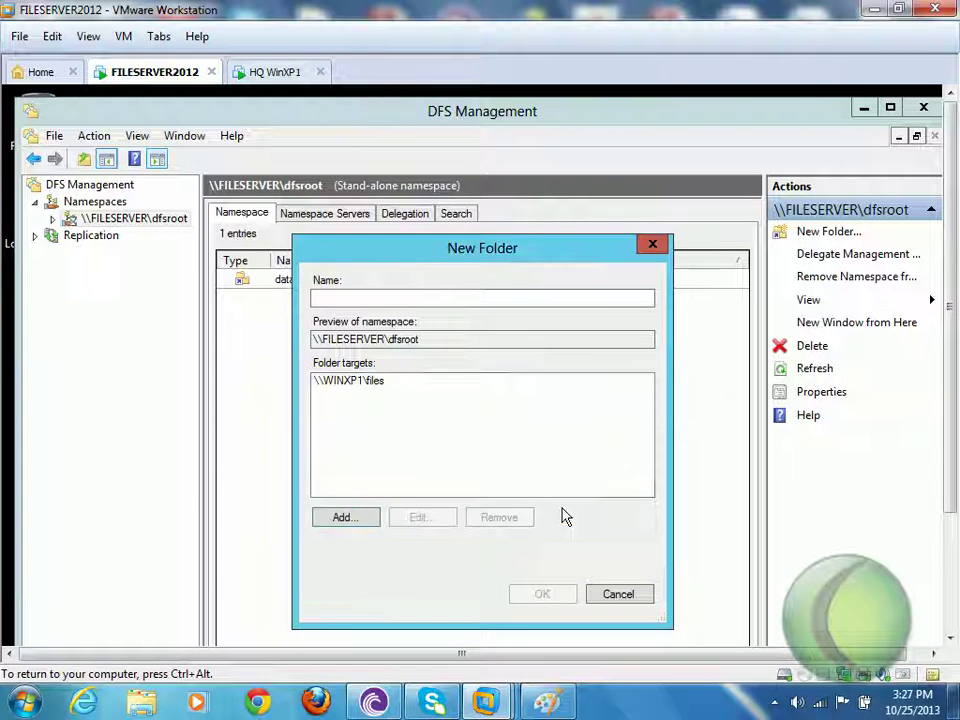
Name the new namespace folder "files on xp1" and create it.
{"action": "left_click", "coordinate": [355, 296]}
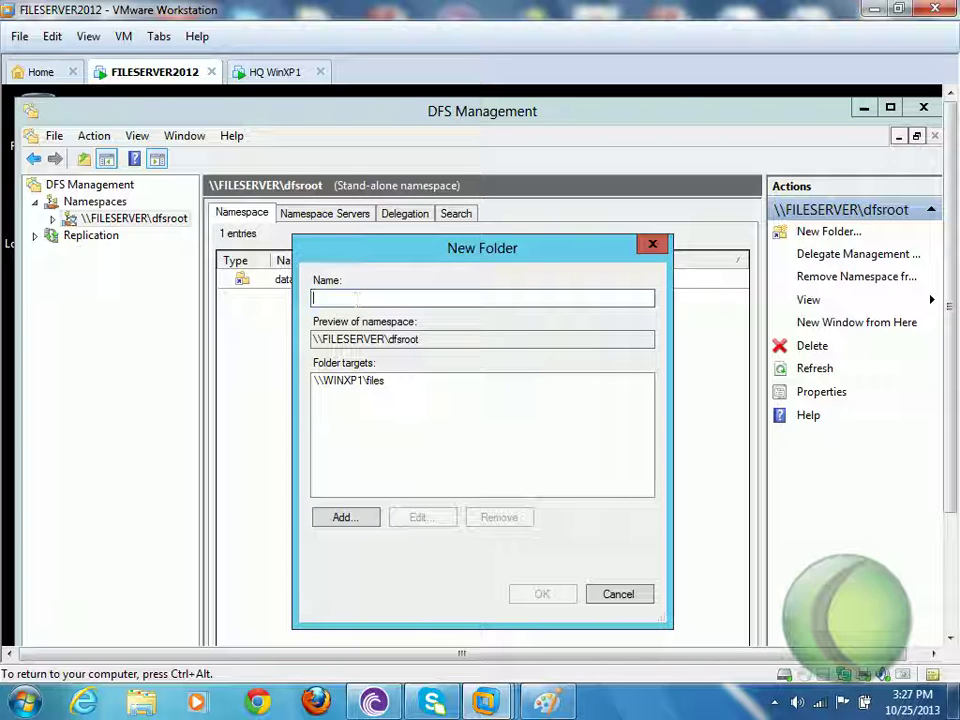
{"action": "type", "text": "files"}
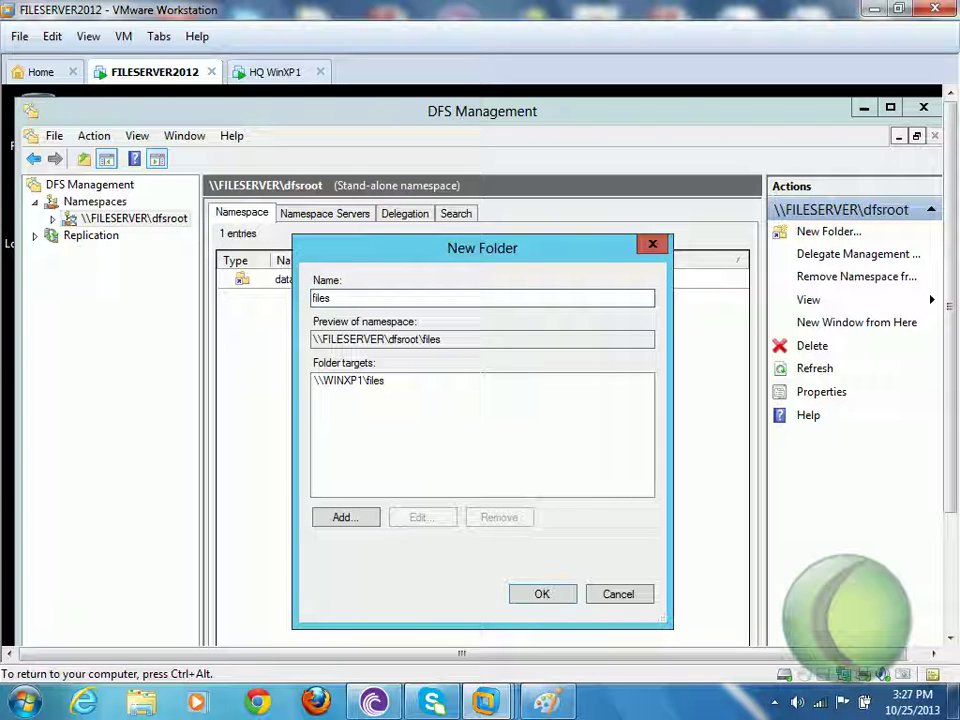
{"action": "type", "text": " on "}
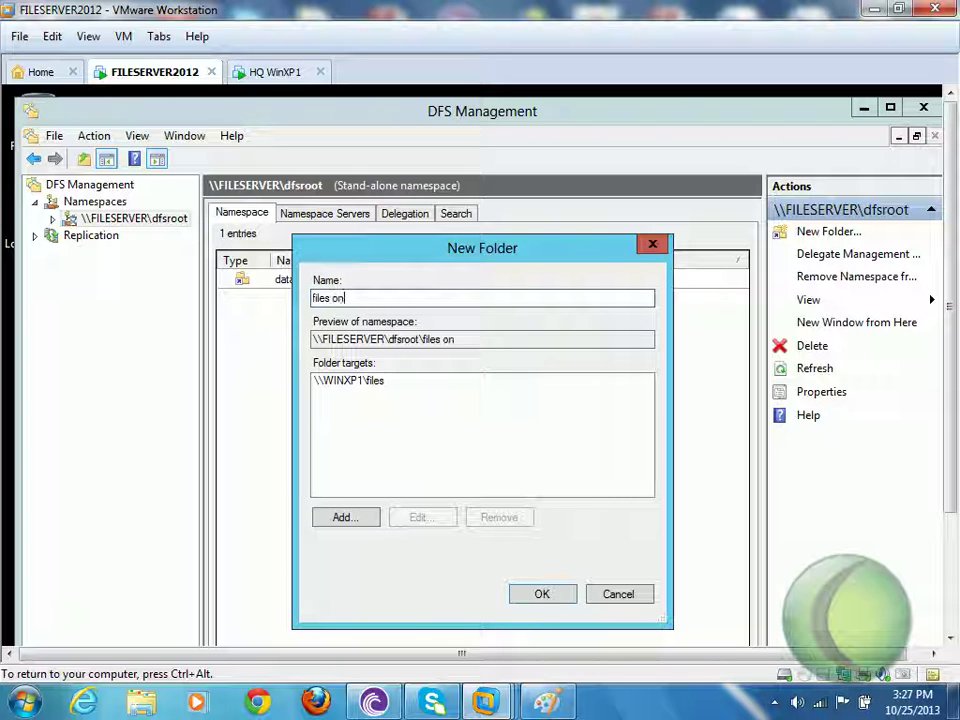
{"action": "type", "text": "xp1"}
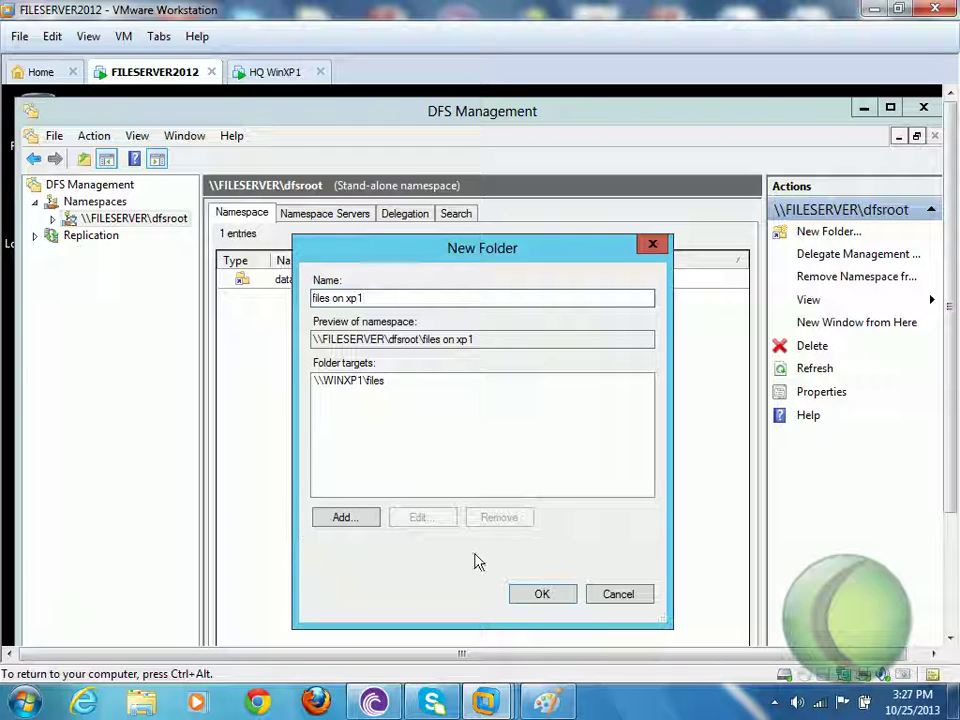
{"action": "left_click", "coordinate": [522, 596]}
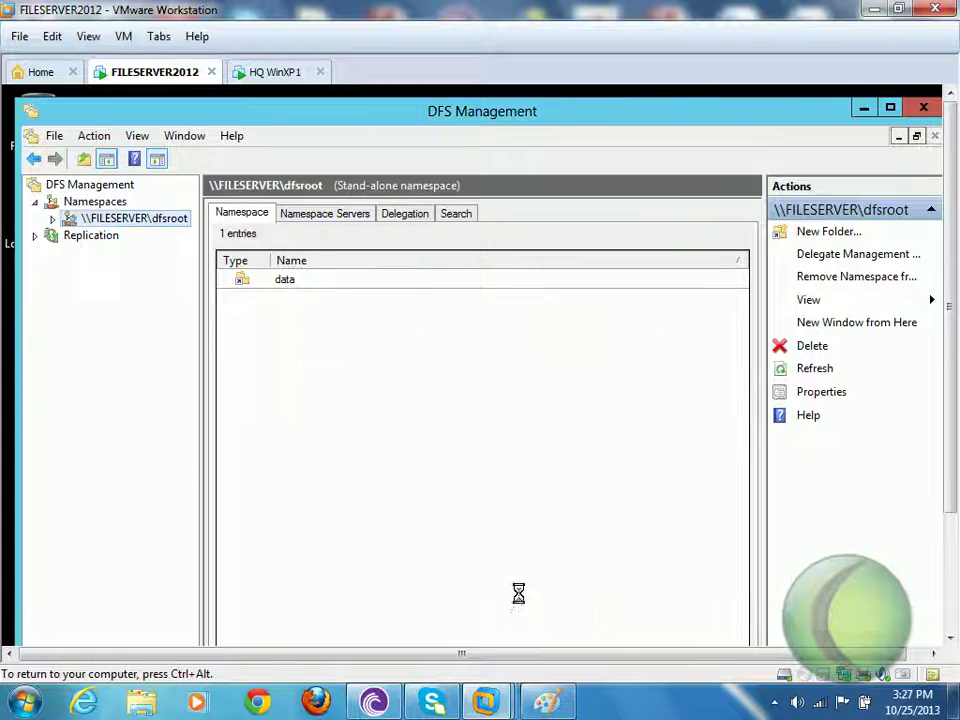
{"action": "left_click", "coordinate": [366, 465]}
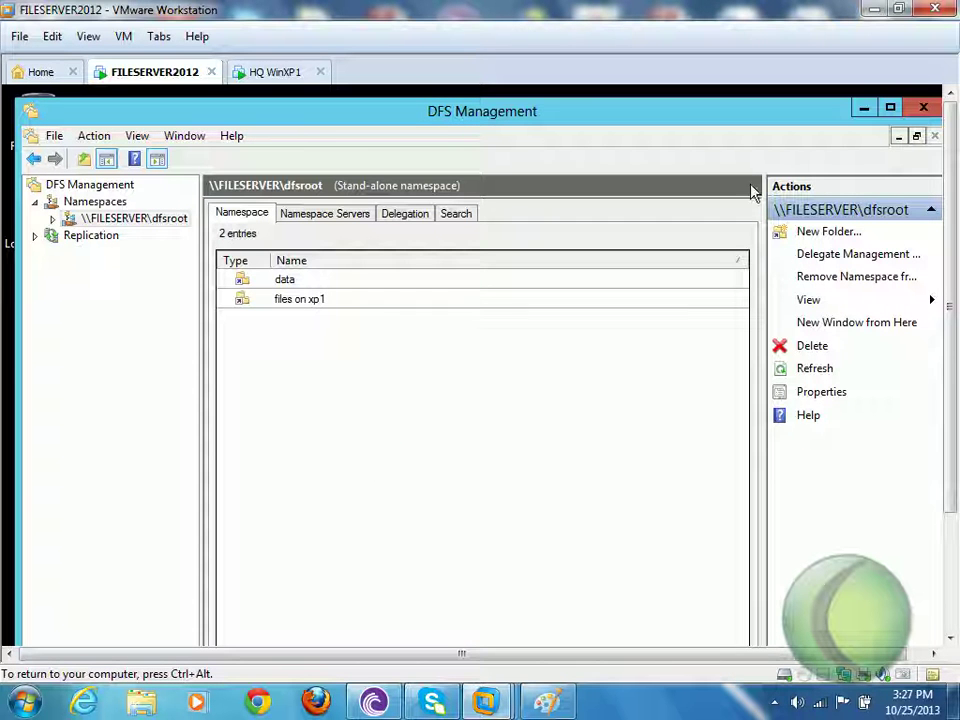
Minimize DFS Management and open the network path \\fileserver\dfsroot through the Run dialog.
{"action": "left_click", "coordinate": [866, 117]}
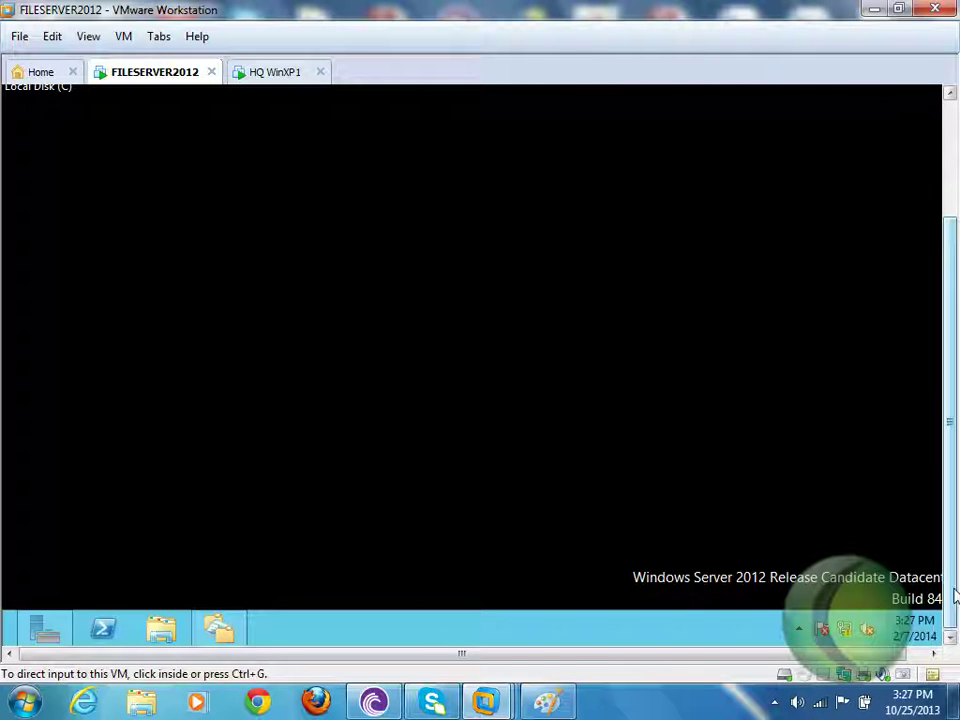
{"action": "left_click", "coordinate": [404, 495]}
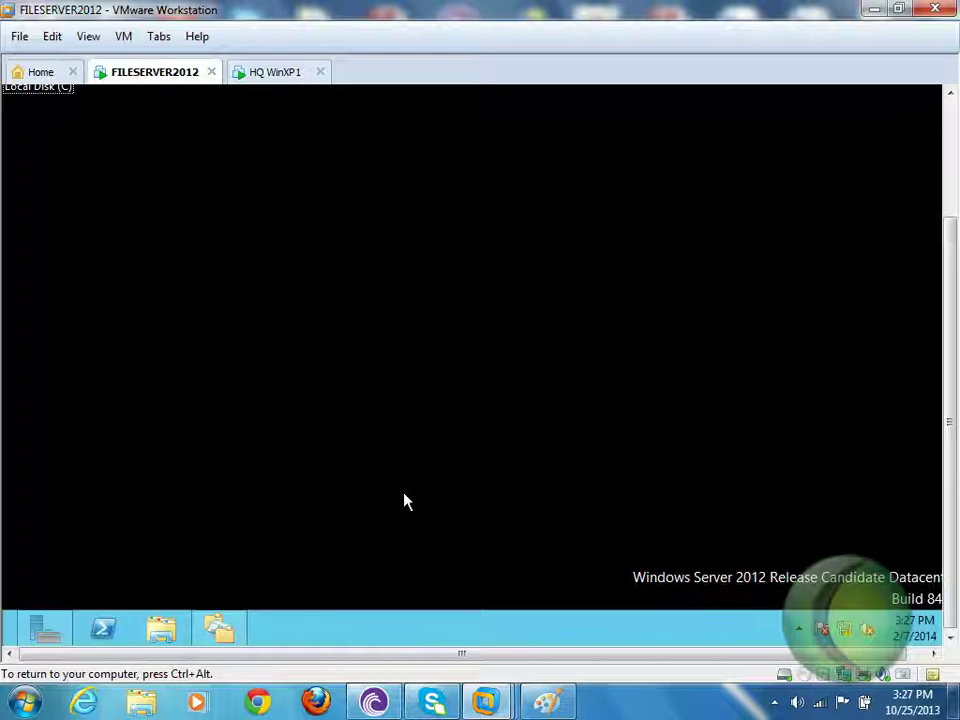
{"action": "key", "text": "super+r"}
{"action": "type", "text": "\\"}
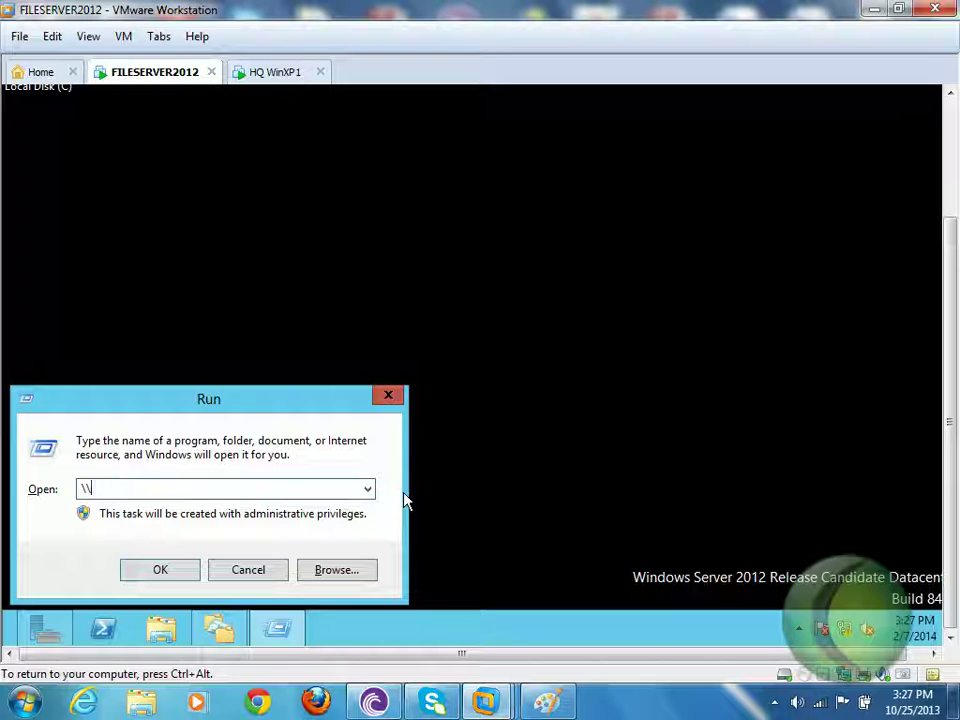
{"action": "type", "text": "fileserver\\"}
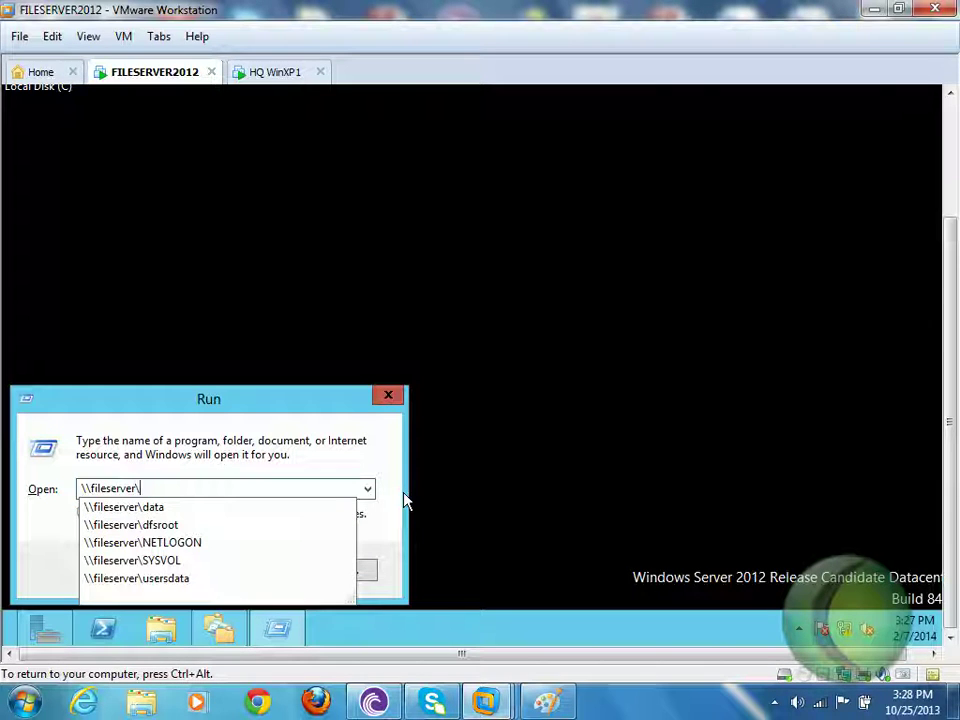
{"action": "key", "text": "Down"}
{"action": "key", "text": "Down"}
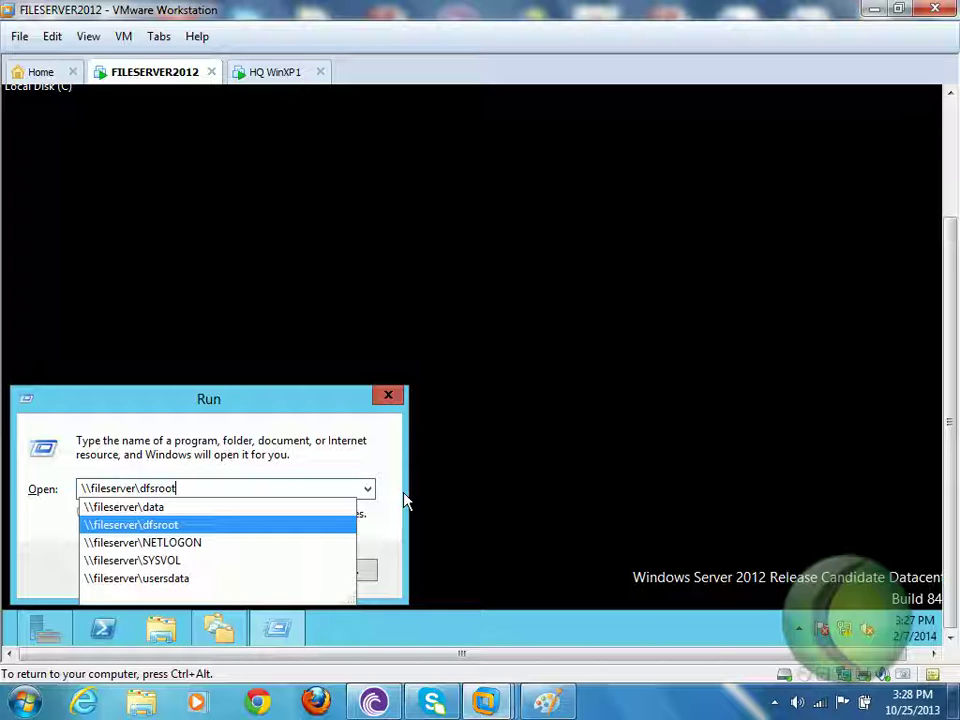
{"action": "key", "text": "Return"}
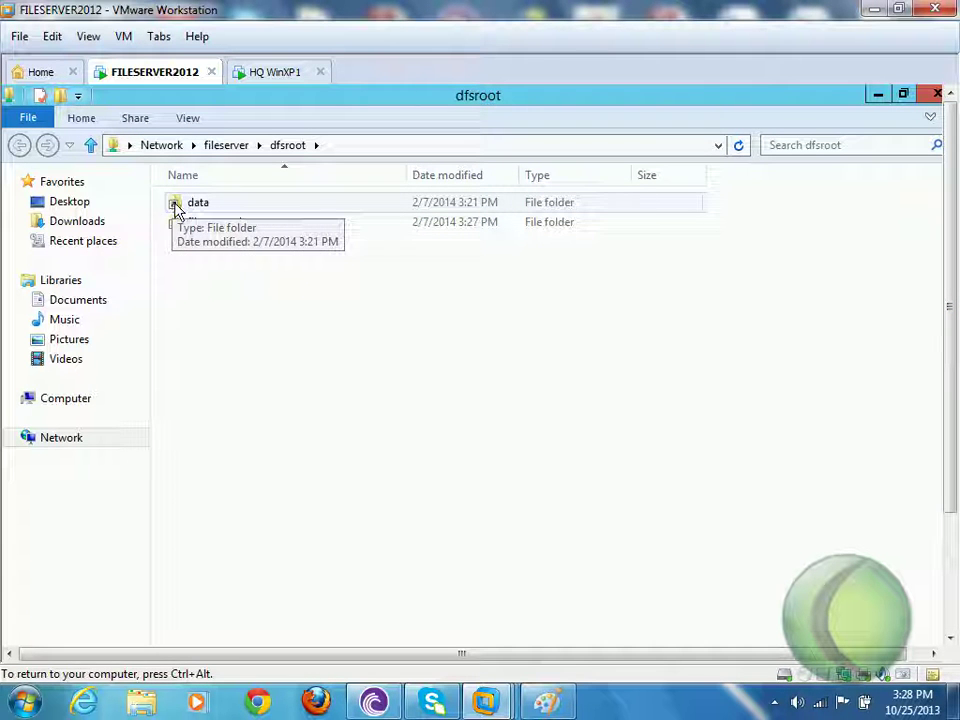
View the contents of the data folder and of the "files on xp1" folder in dfsroot.
{"action": "left_click", "coordinate": [197, 207]}
{"action": "double_click", "coordinate": [199, 204]}
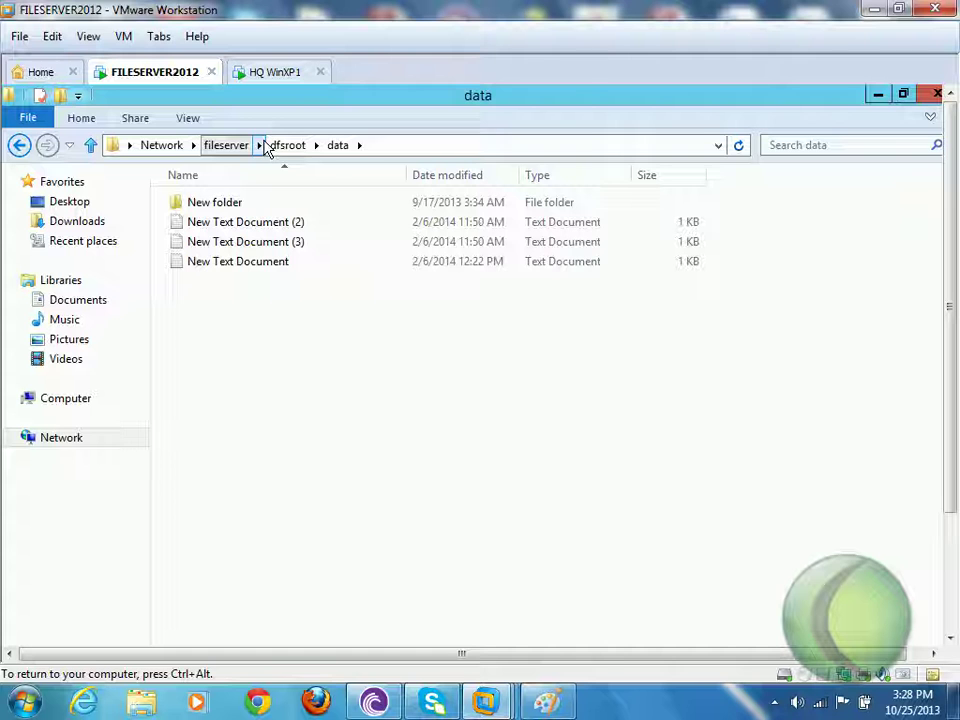
{"action": "left_click", "coordinate": [20, 147]}
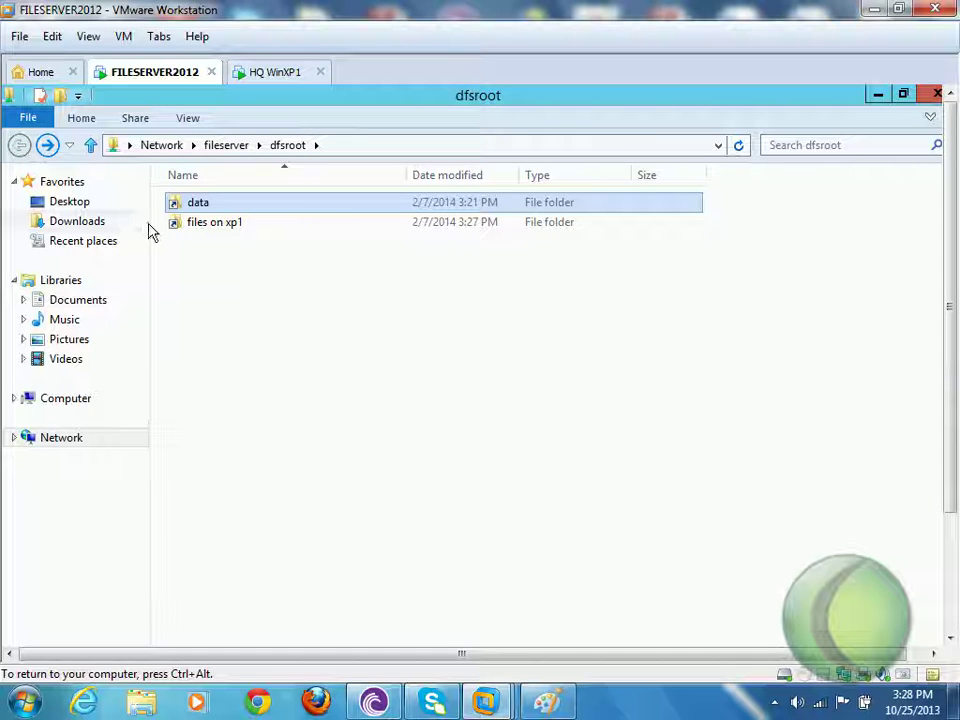
{"action": "left_click", "coordinate": [210, 232]}
{"action": "double_click", "coordinate": [210, 232]}
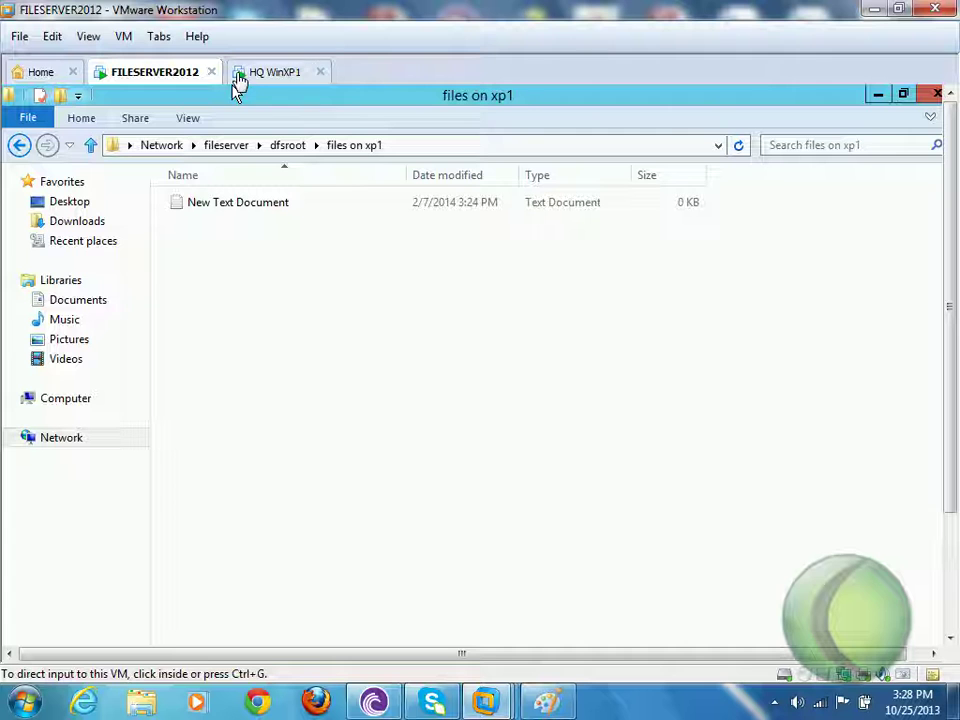
Close the folder window, switch to the HQ WinXP1 virtual machine, view \\fileserver\dfsroot through the Run dialog, and close it.
{"action": "left_click", "coordinate": [929, 94]}
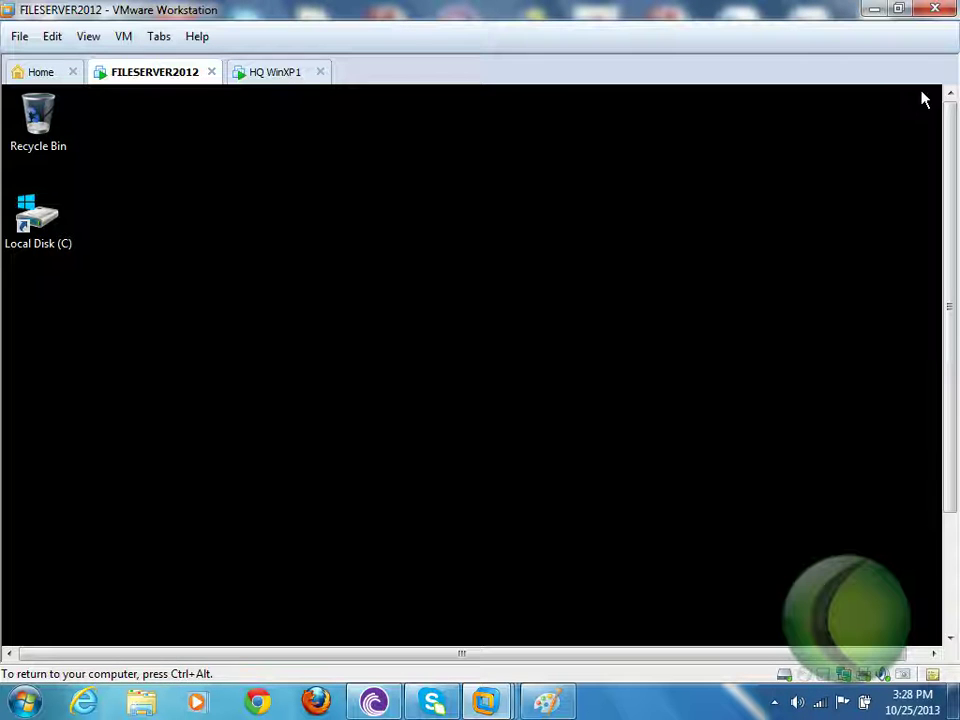
{"action": "left_click", "coordinate": [299, 80]}
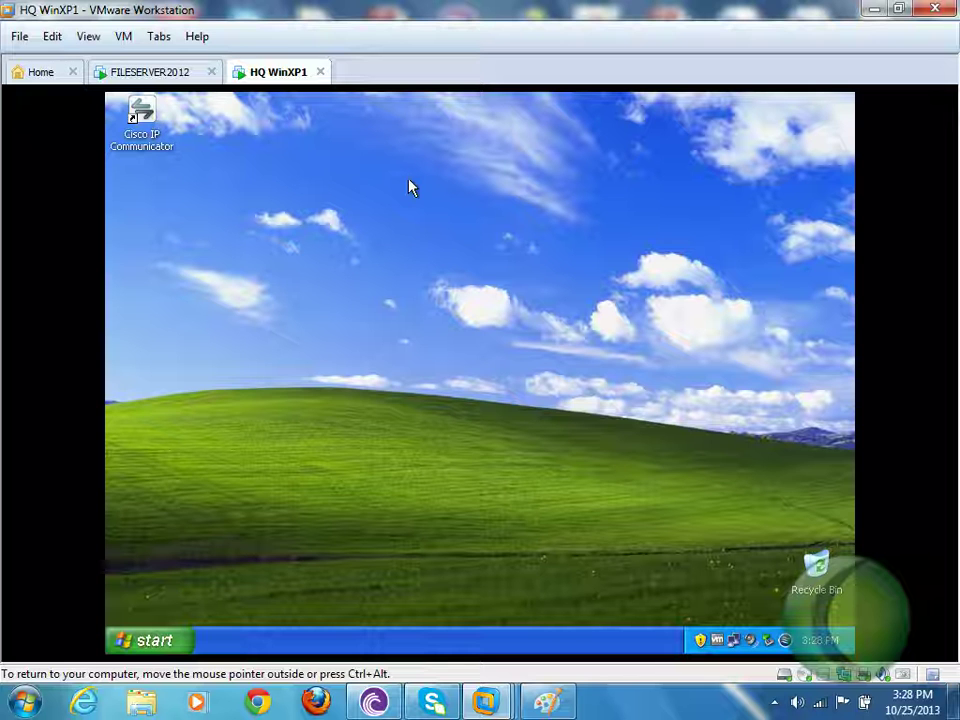
{"action": "left_click", "coordinate": [144, 641]}
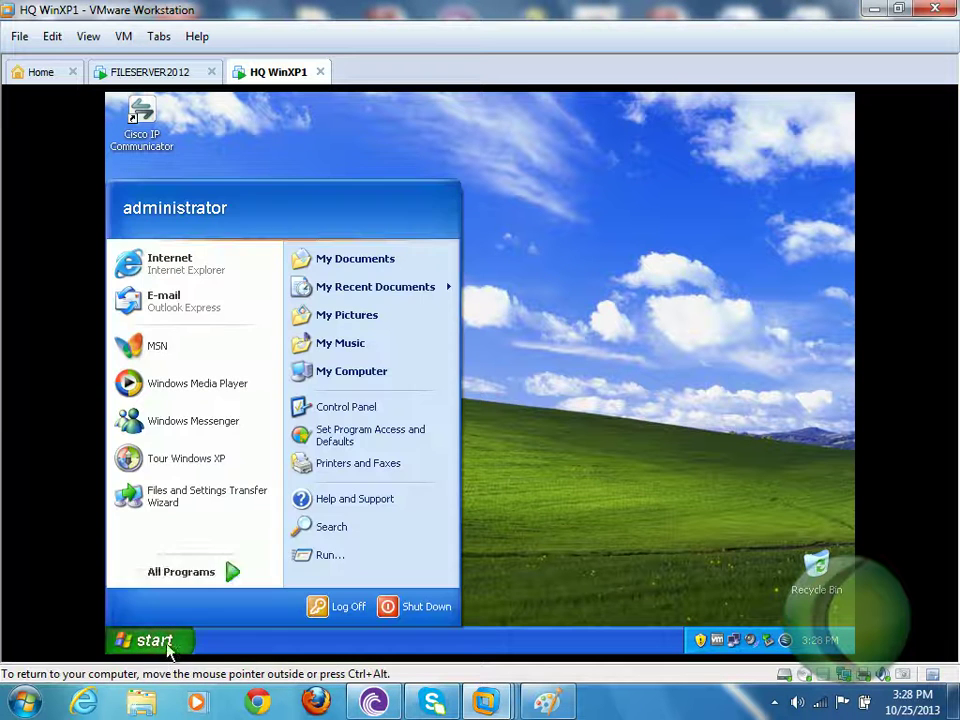
{"action": "left_click", "coordinate": [330, 555]}
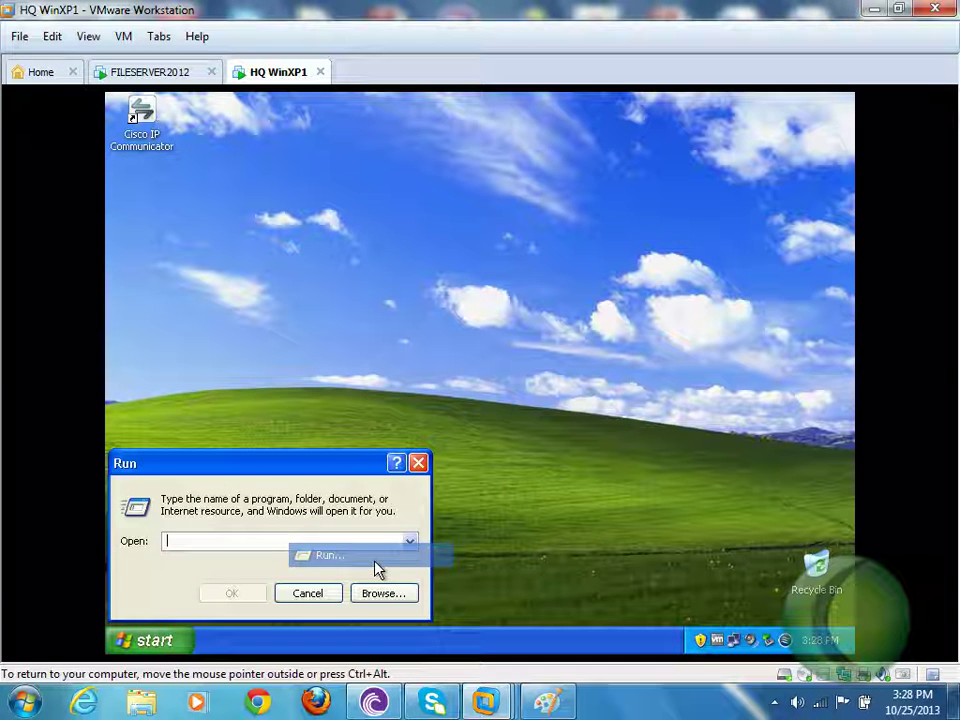
{"action": "type", "text": "\\\\"}
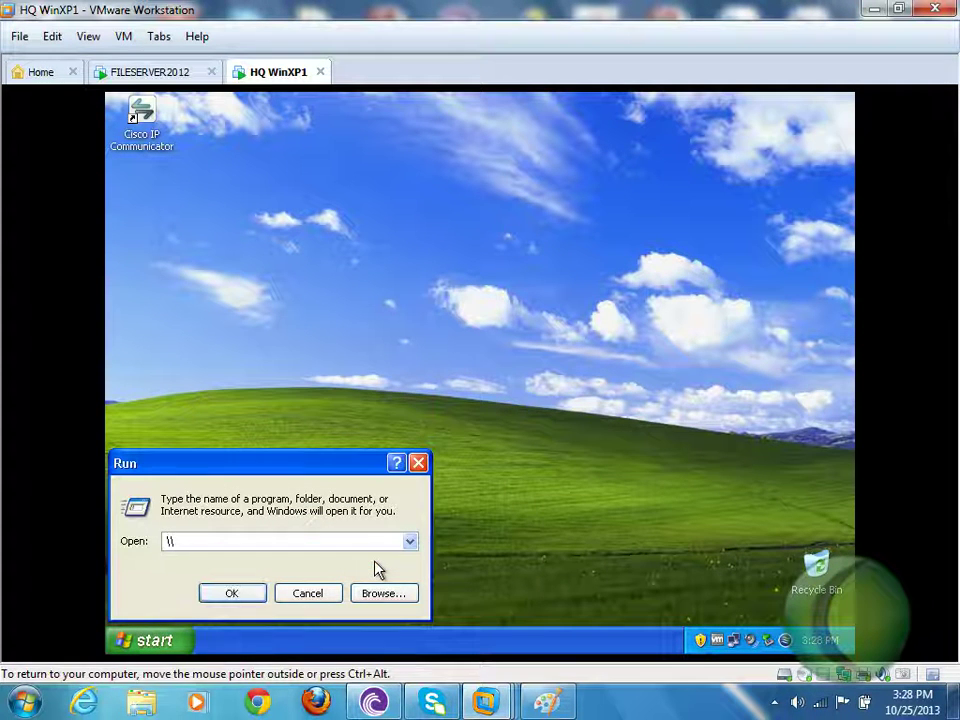
{"action": "type", "text": "fileserver"}
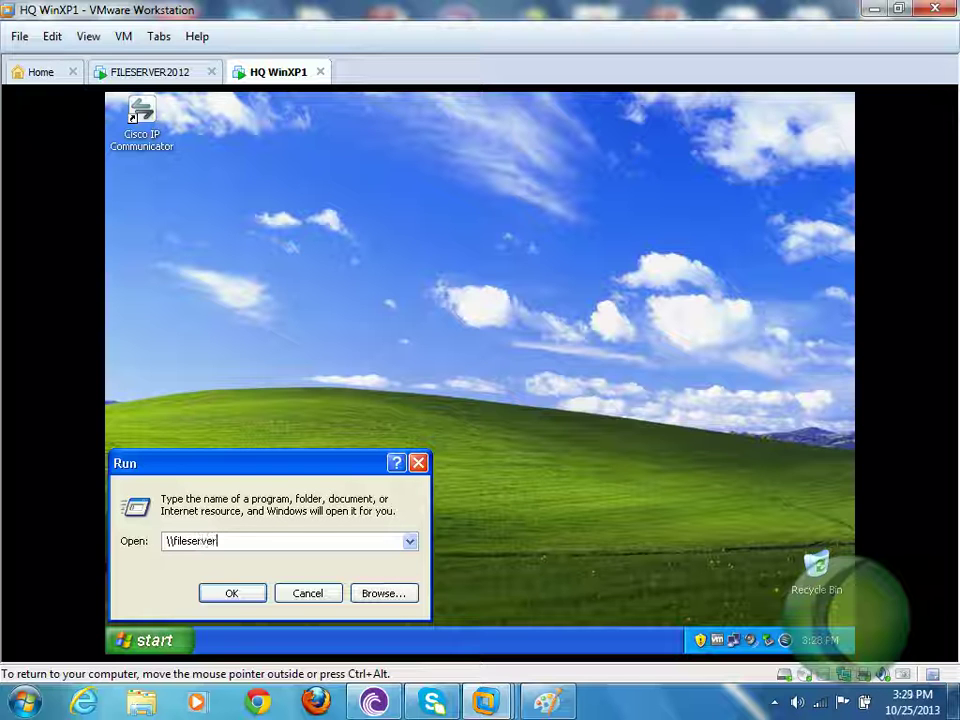
{"action": "type", "text": "\\"}
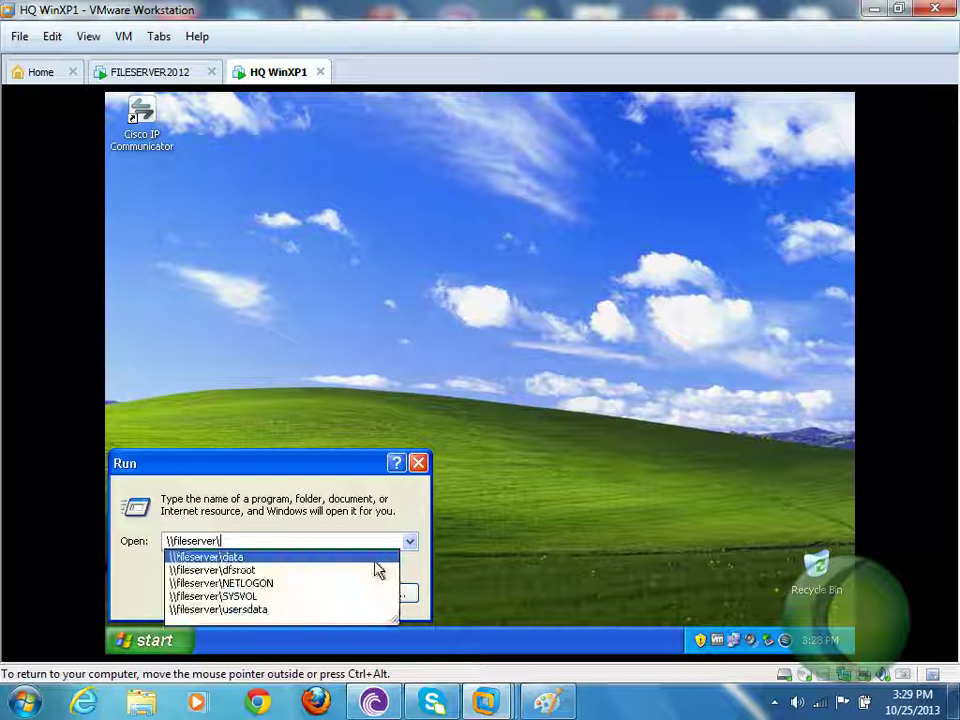
{"action": "left_click", "coordinate": [293, 572]}
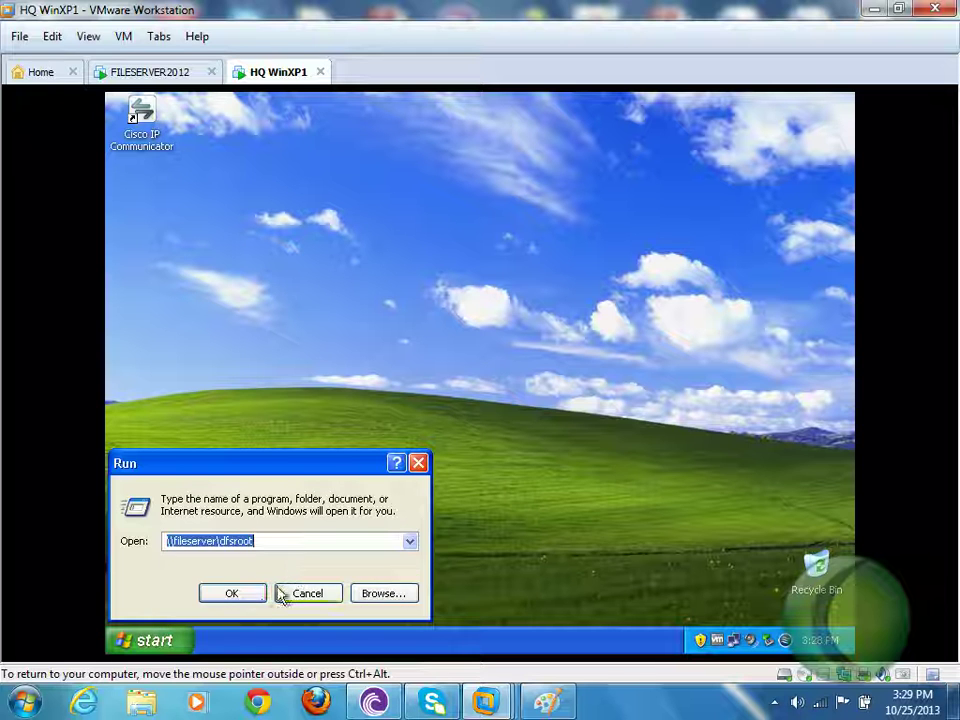
{"action": "left_click", "coordinate": [283, 593]}
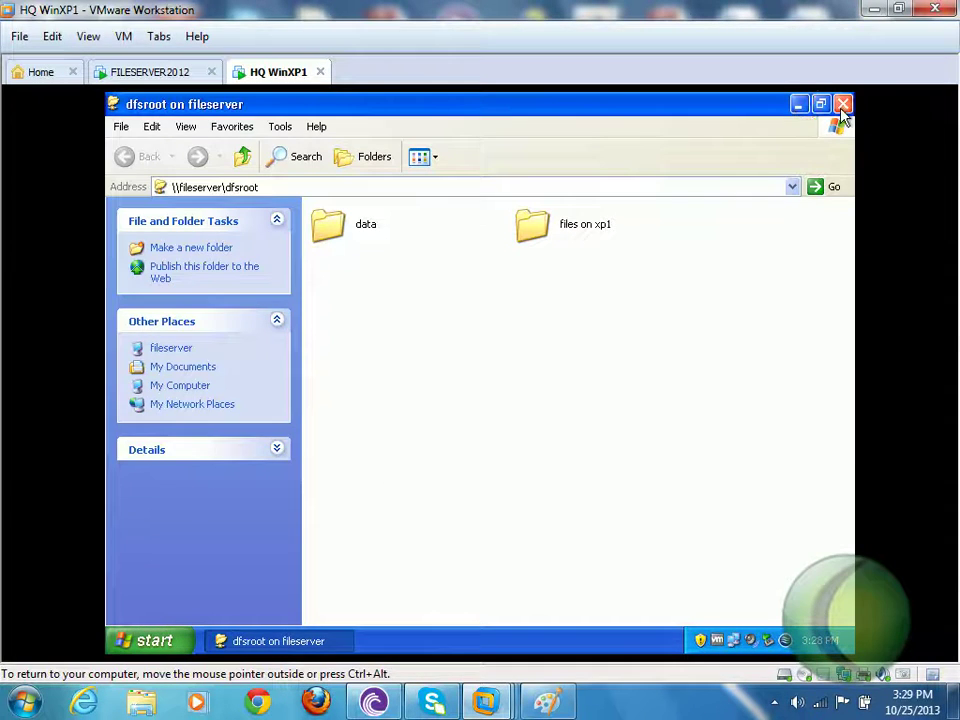
{"action": "left_click", "coordinate": [843, 104]}
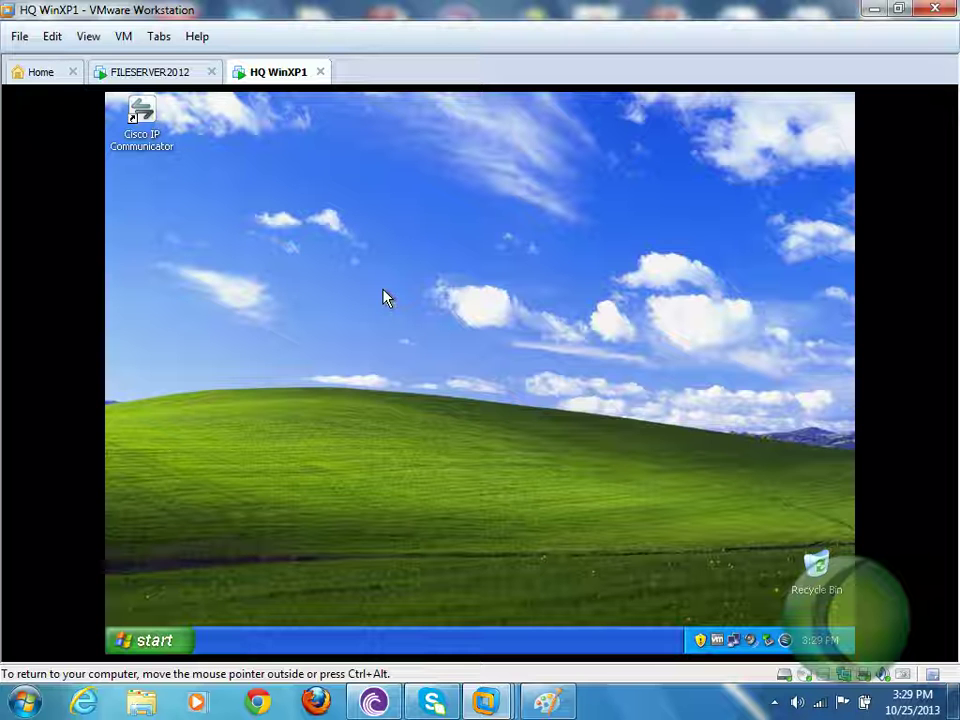
{"action": "left_click", "coordinate": [152, 640]}
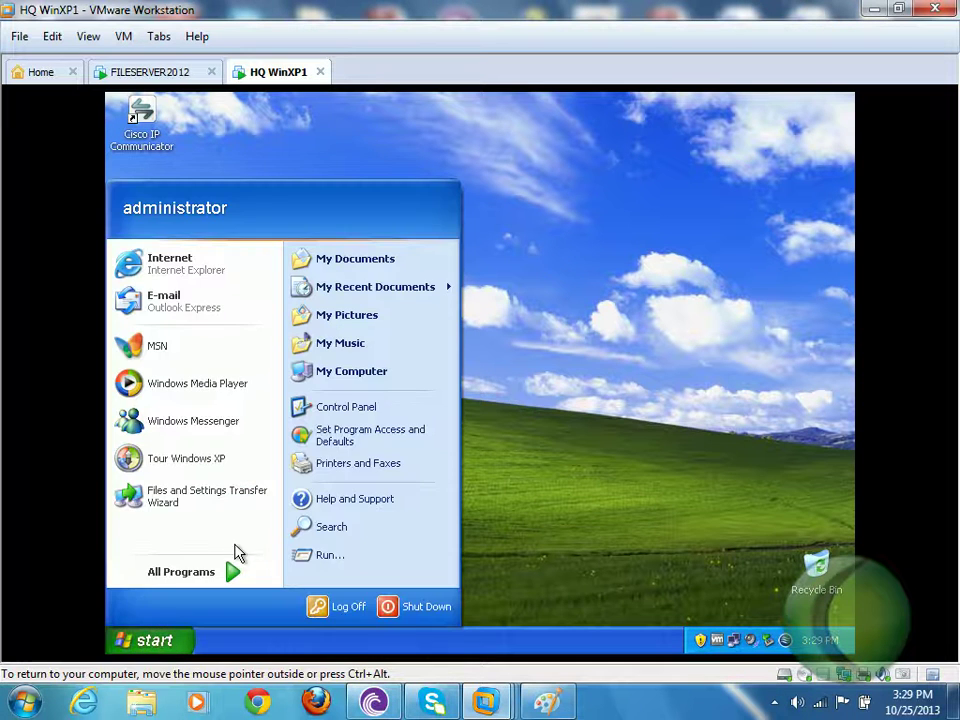
{"action": "left_click", "coordinate": [306, 558]}
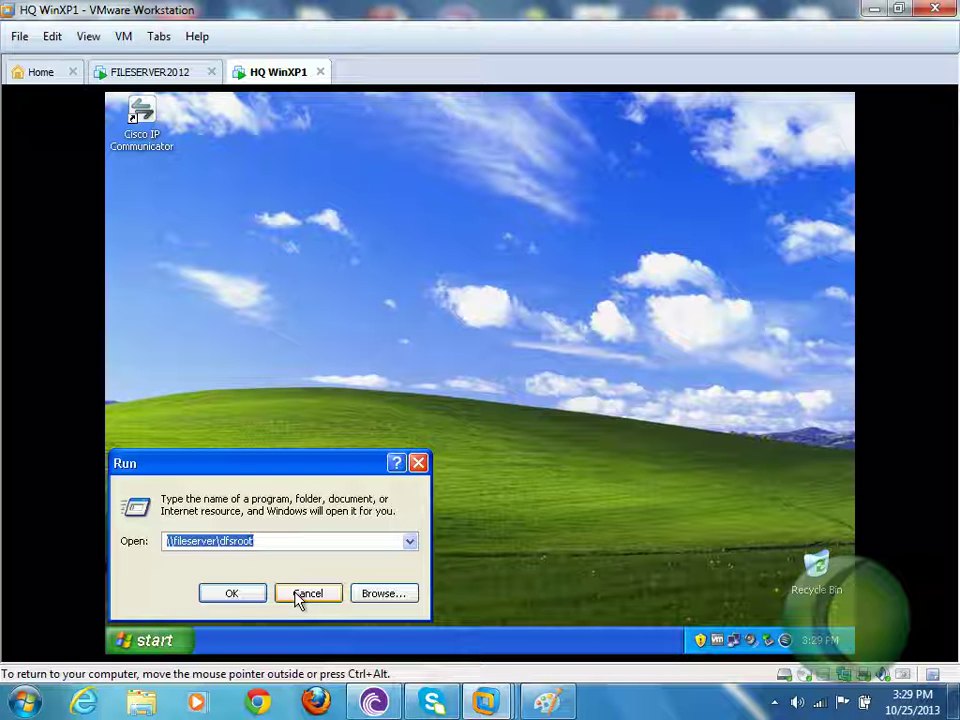
{"action": "left_click", "coordinate": [297, 596]}
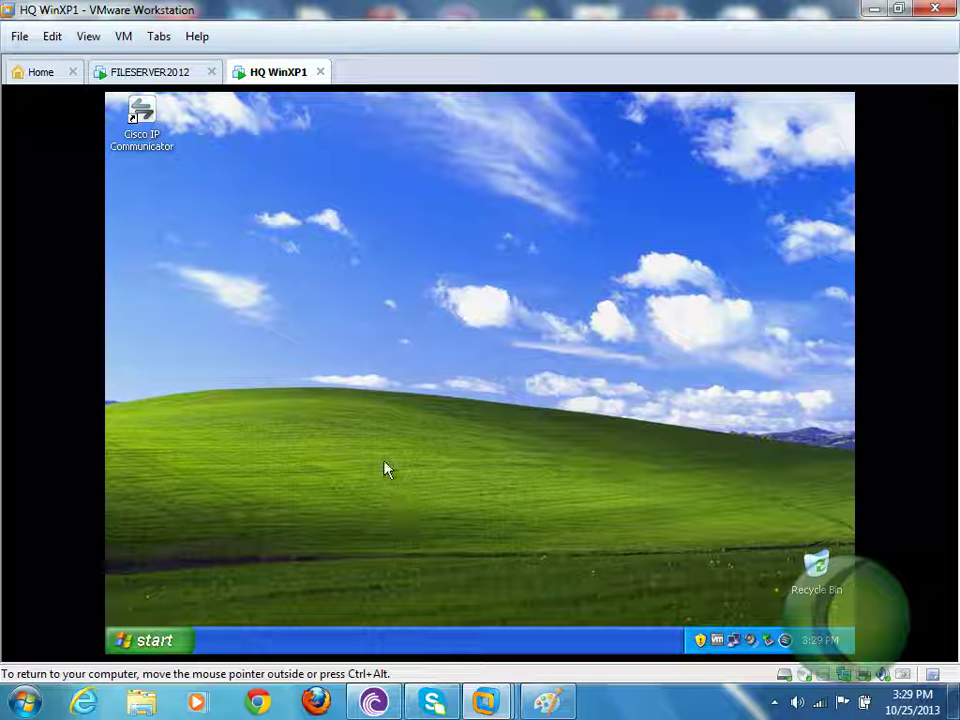
Start a new desktop shortcut and browse the Test network to set its target to \\Fileserver\dfsroot.
{"action": "right_click", "coordinate": [347, 311]}
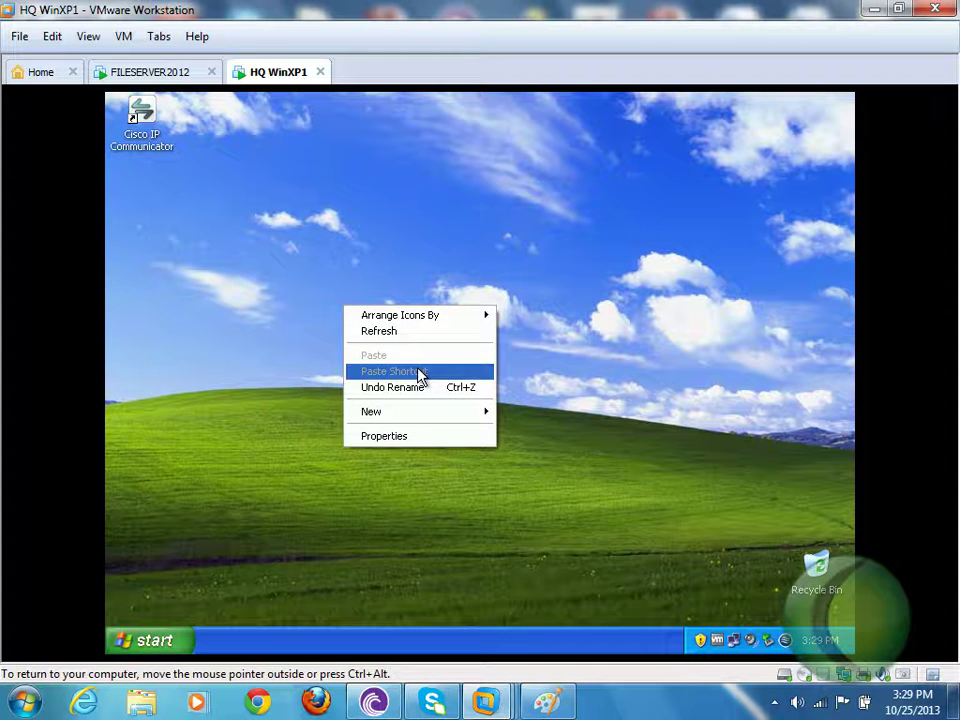
{"action": "left_click", "coordinate": [425, 412]}
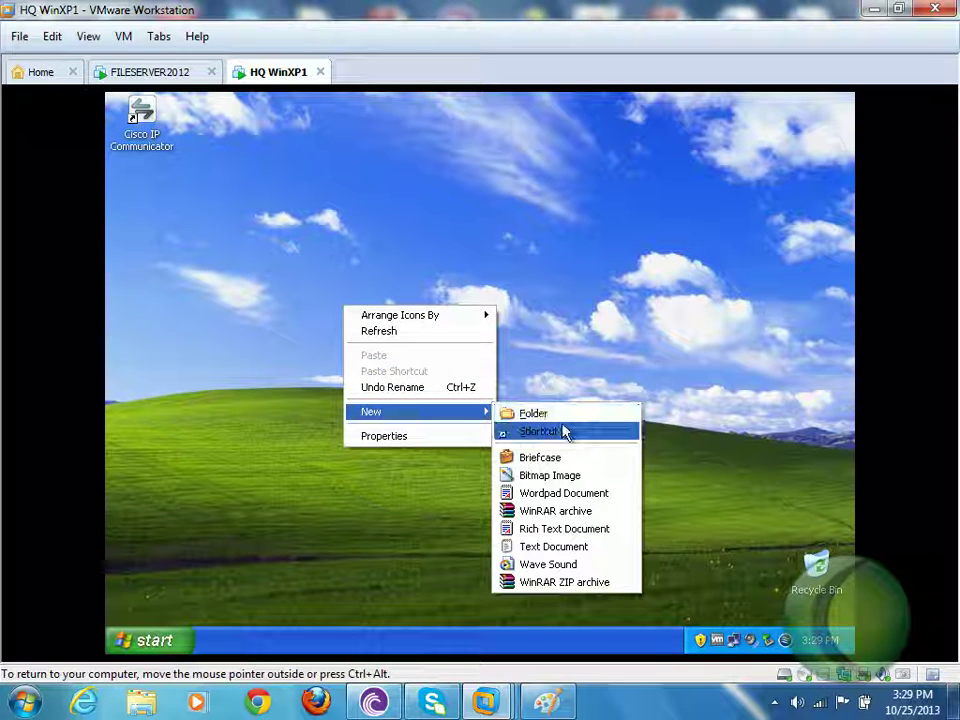
{"action": "left_click", "coordinate": [563, 432]}
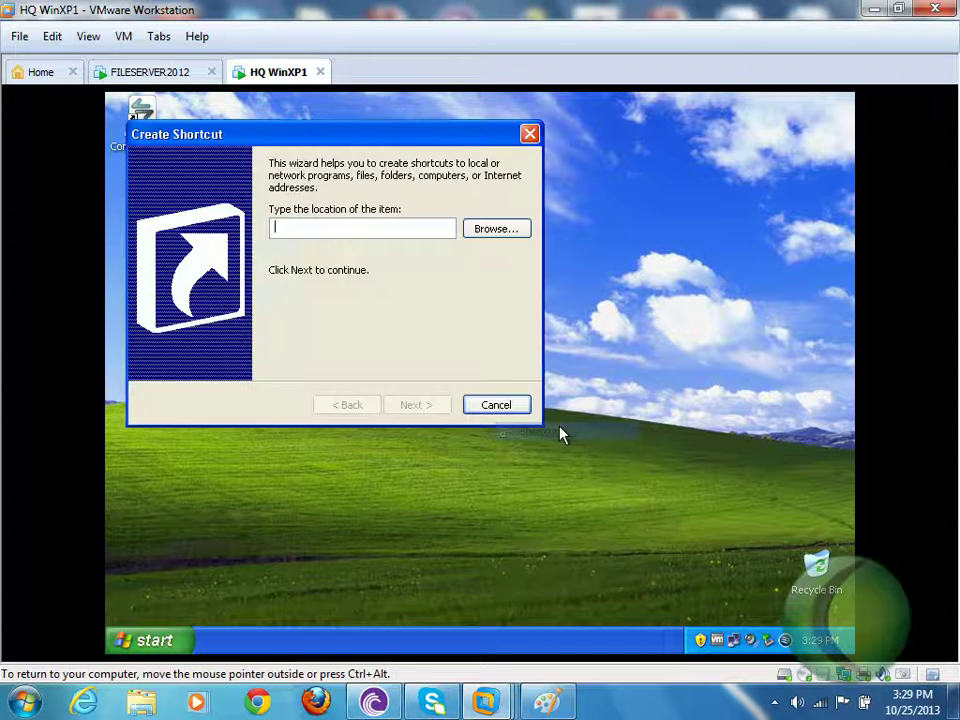
{"action": "left_click", "coordinate": [494, 229]}
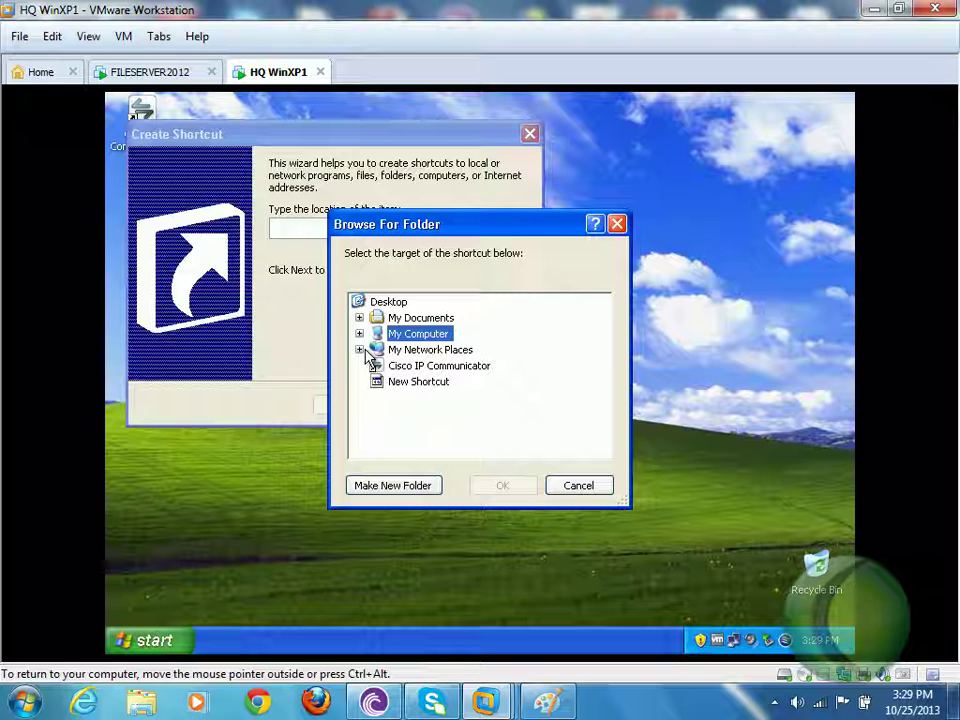
{"action": "left_click", "coordinate": [360, 349]}
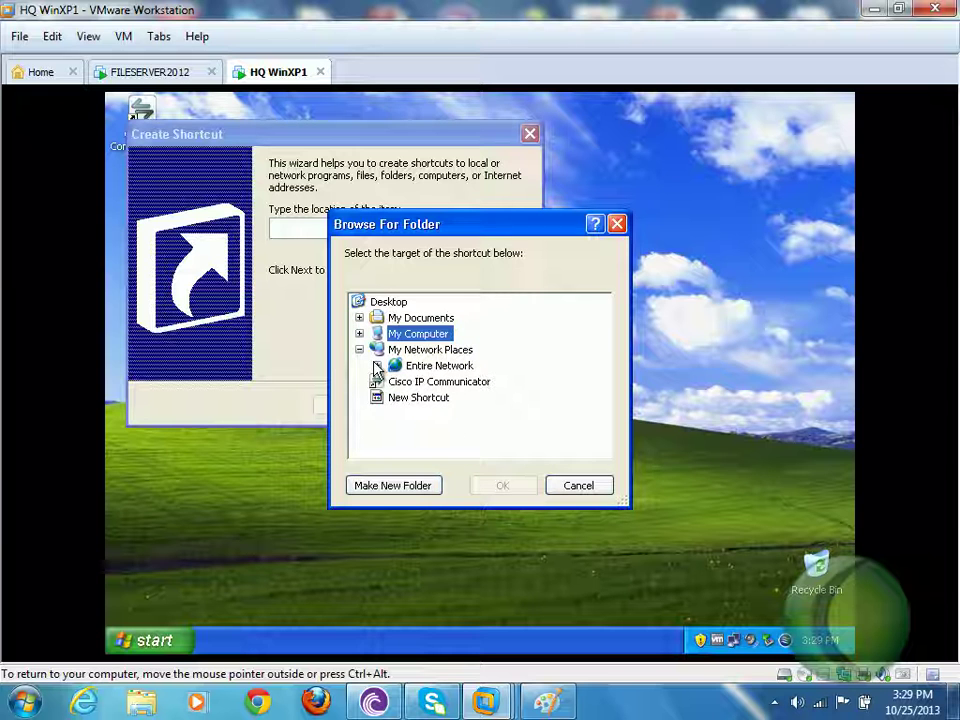
{"action": "left_click", "coordinate": [377, 366]}
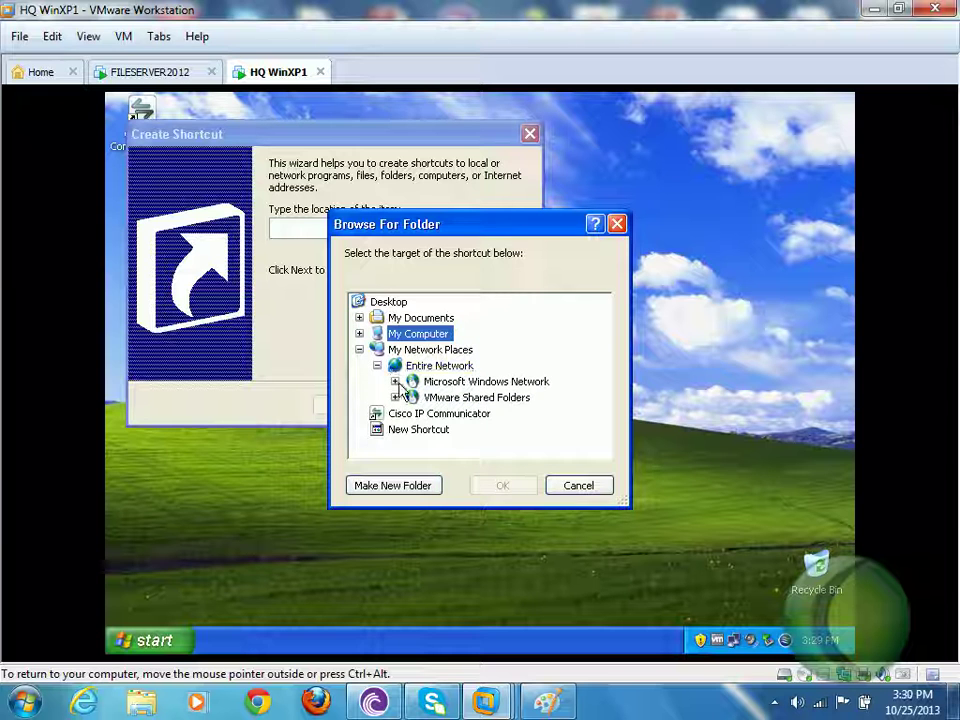
{"action": "left_click", "coordinate": [396, 383]}
{"action": "left_click", "coordinate": [412, 397]}
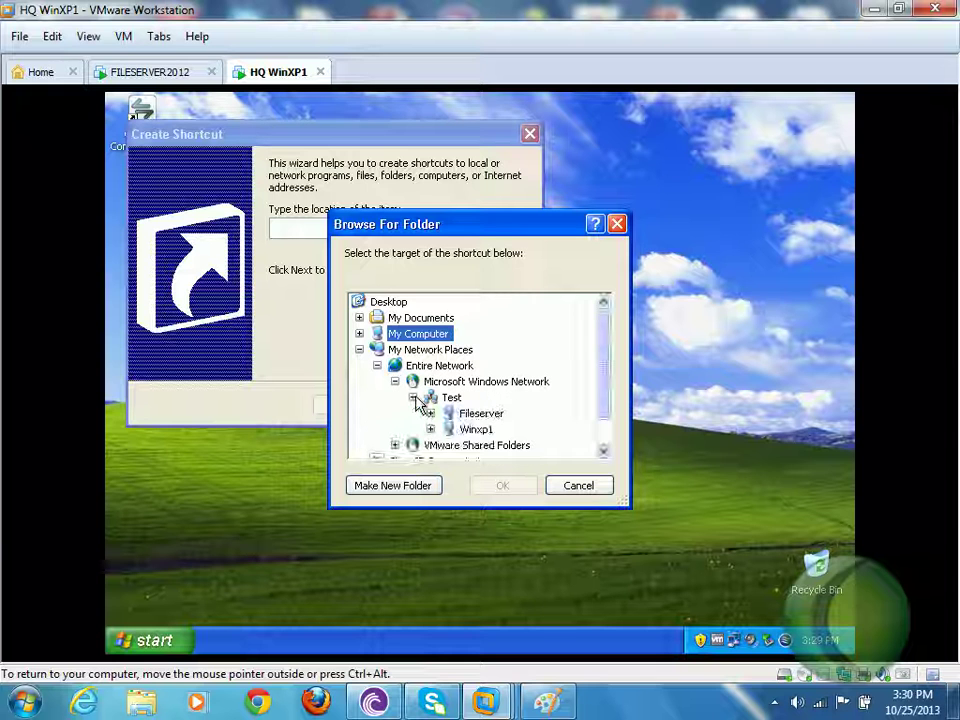
{"action": "left_click", "coordinate": [431, 413]}
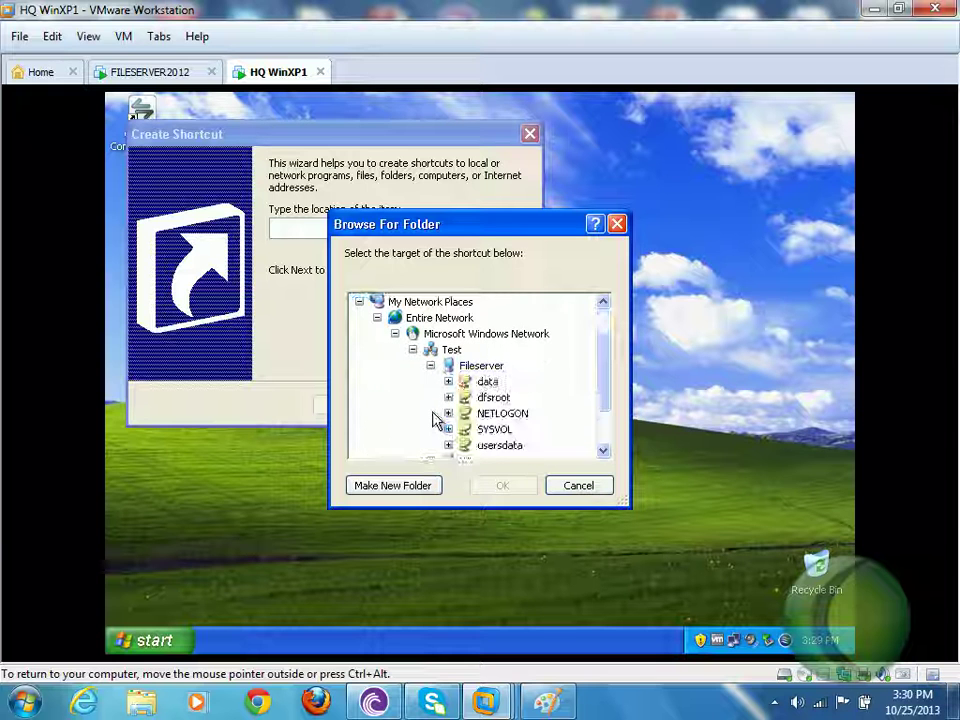
{"action": "double_click", "coordinate": [486, 399]}
{"action": "left_click", "coordinate": [502, 485]}
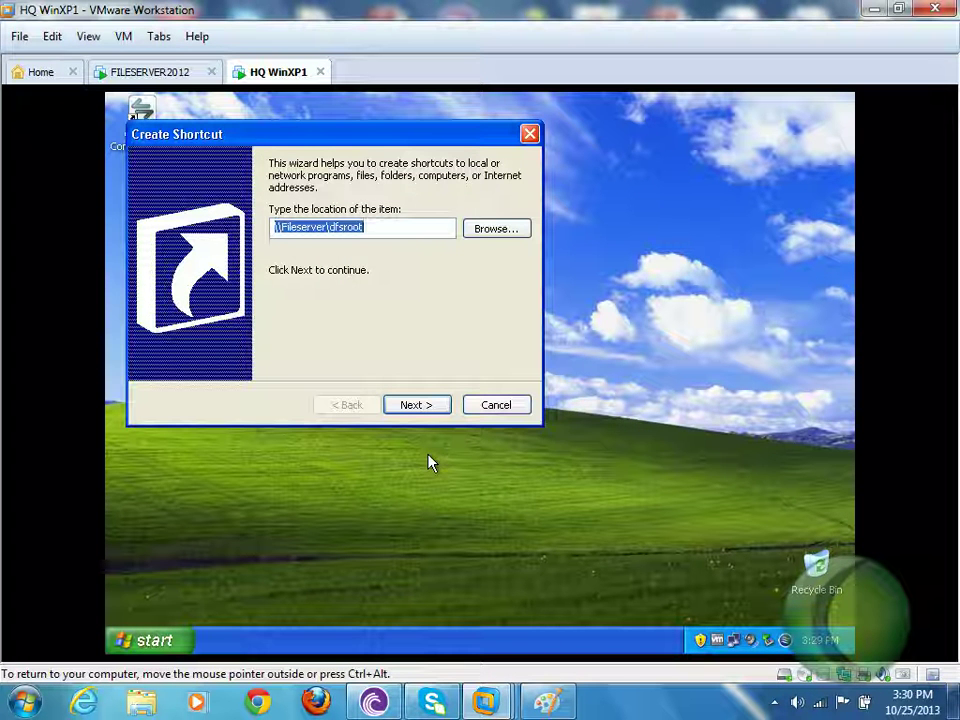
{"action": "left_click", "coordinate": [390, 226]}
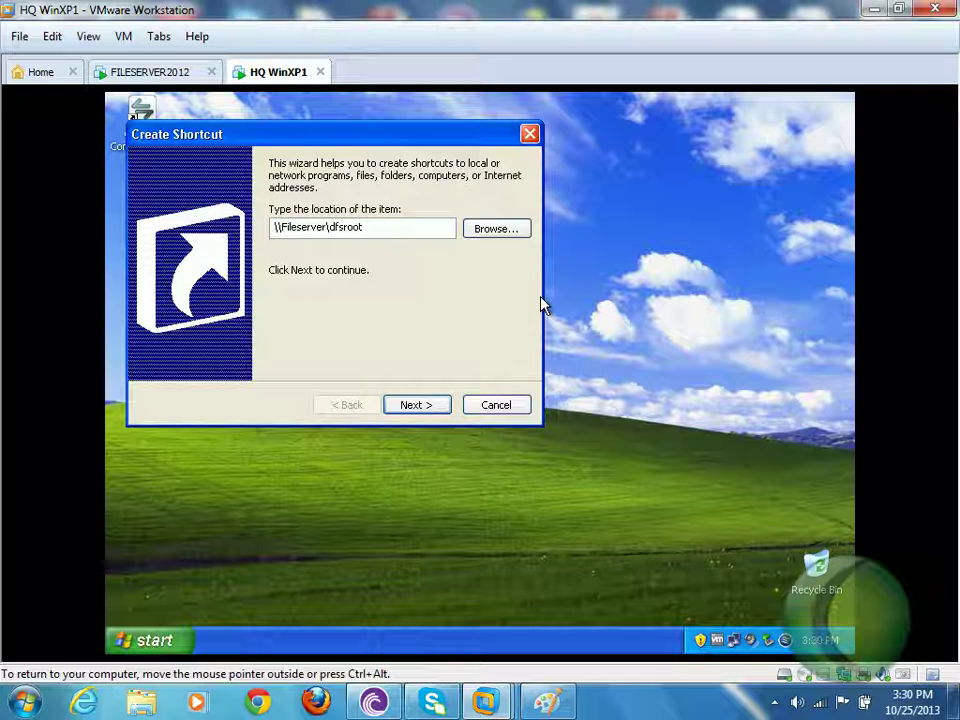
{"action": "left_click", "coordinate": [424, 411]}
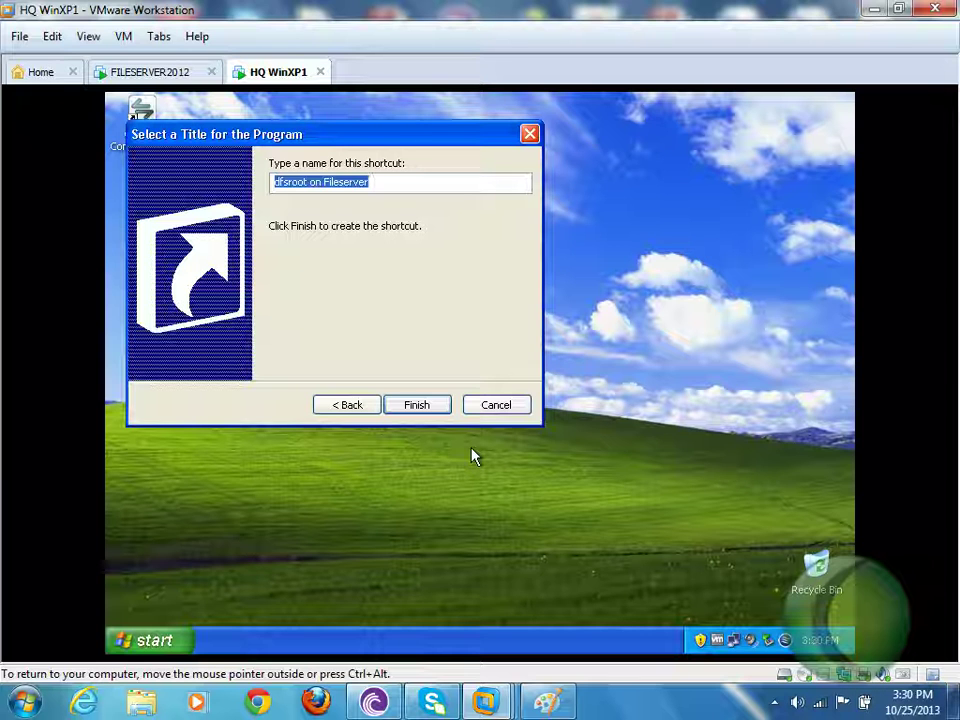
Name the shortcut NetworkData, create it, and move it higher up on the desktop.
{"action": "type", "text": "NetworkData"}
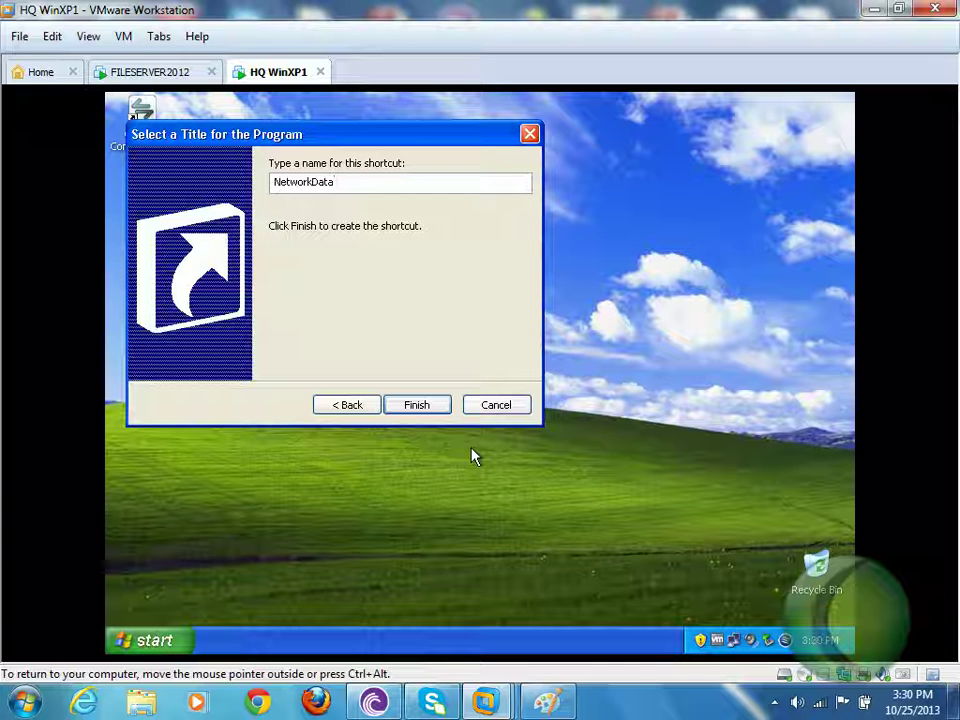
{"action": "left_click", "coordinate": [437, 408]}
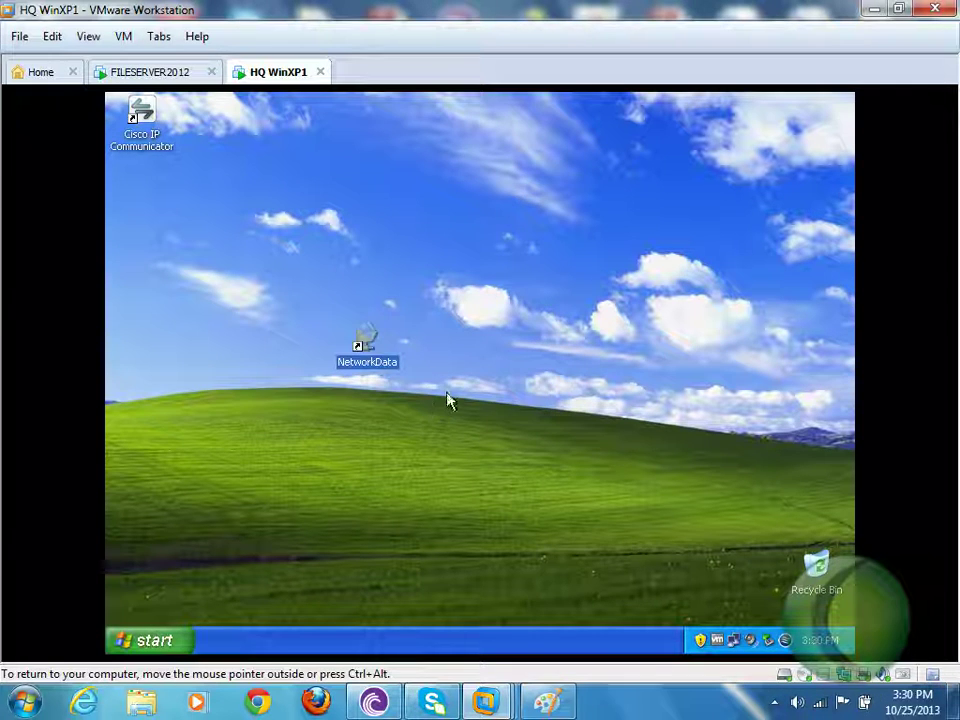
{"action": "left_click_drag", "start_coordinate": [386, 362], "coordinate": [420, 218]}
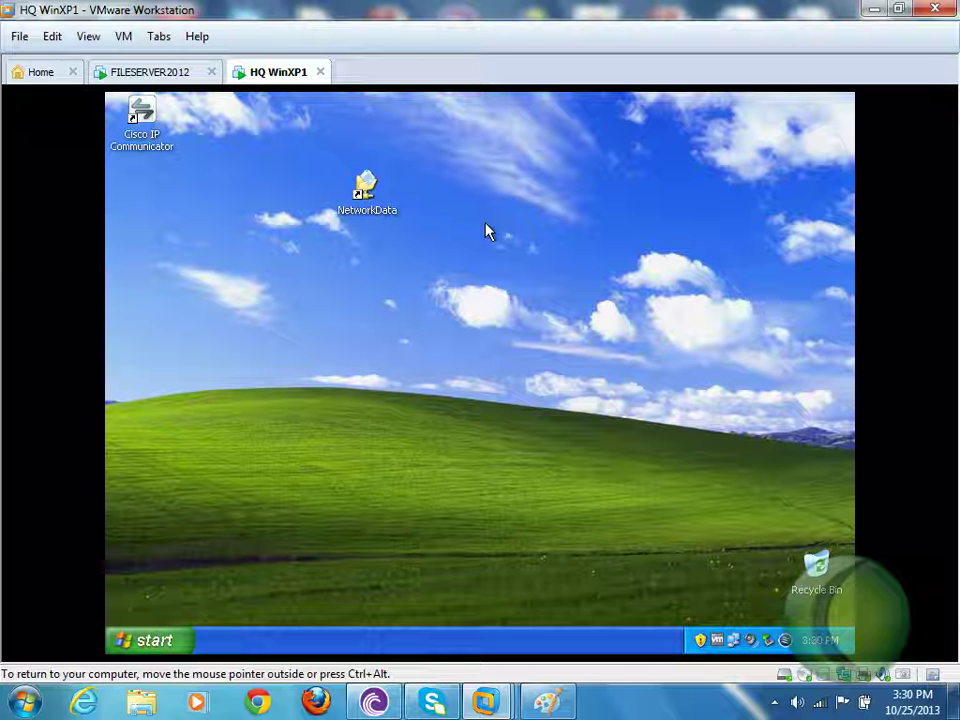
Open the NetworkData shortcut, view the data folder, and try to open the "files on xp1" folder.
{"action": "double_click", "coordinate": [367, 190]}
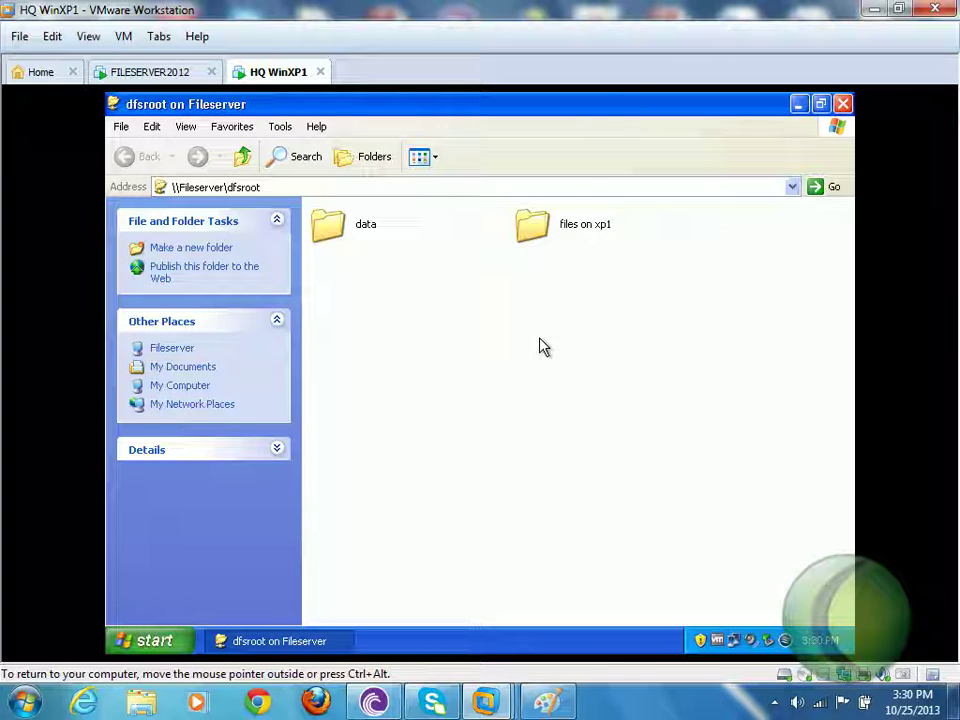
{"action": "double_click", "coordinate": [322, 238]}
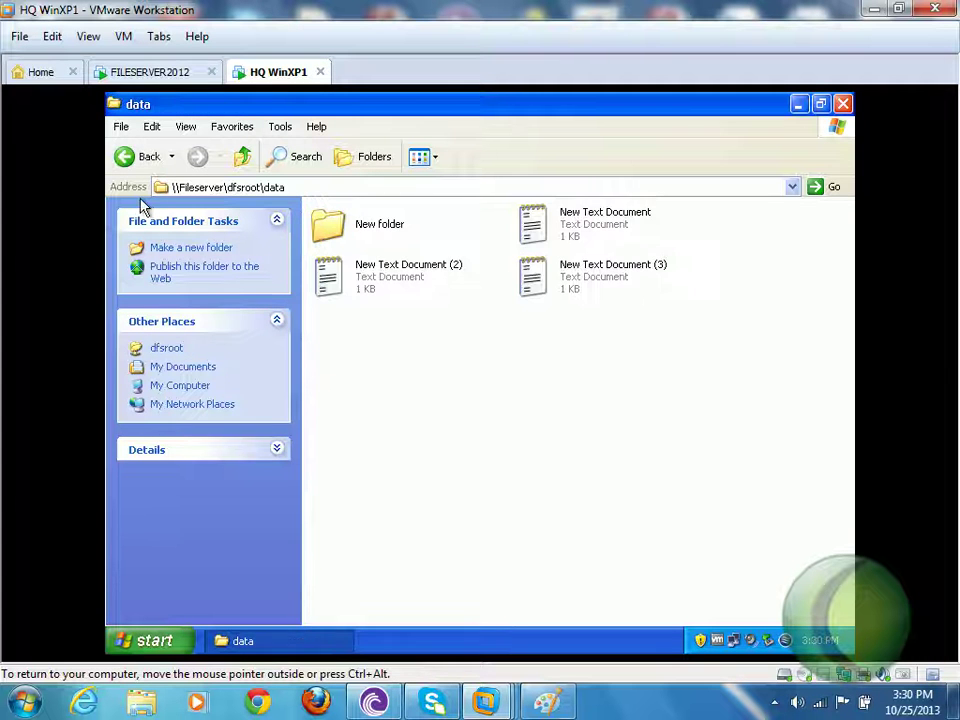
{"action": "left_click", "coordinate": [130, 160]}
{"action": "double_click", "coordinate": [533, 226]}
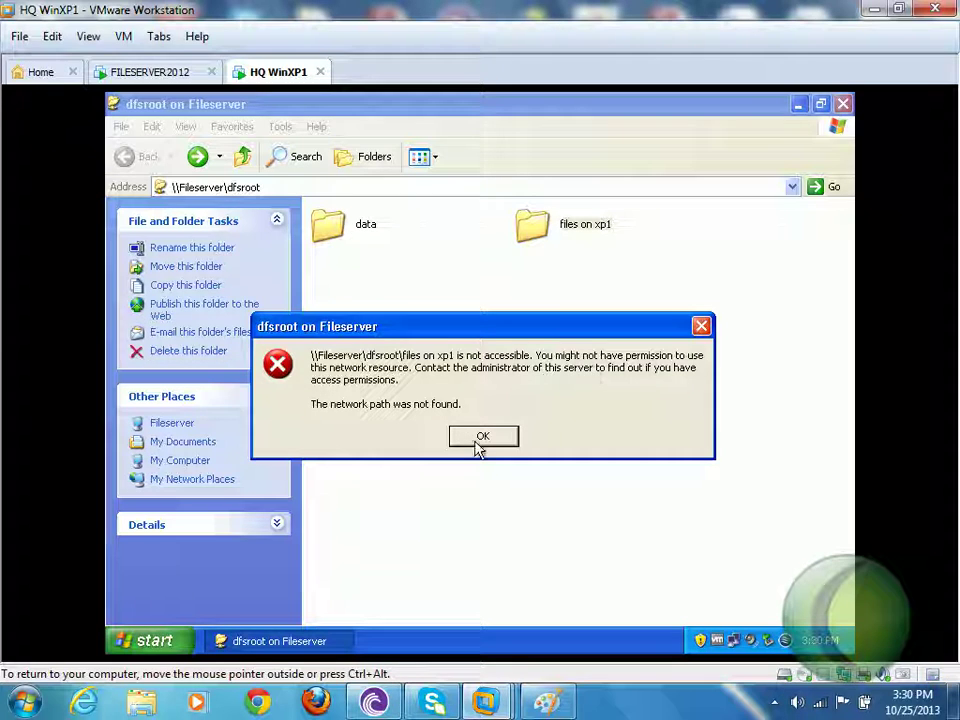
{"action": "left_click", "coordinate": [478, 440]}
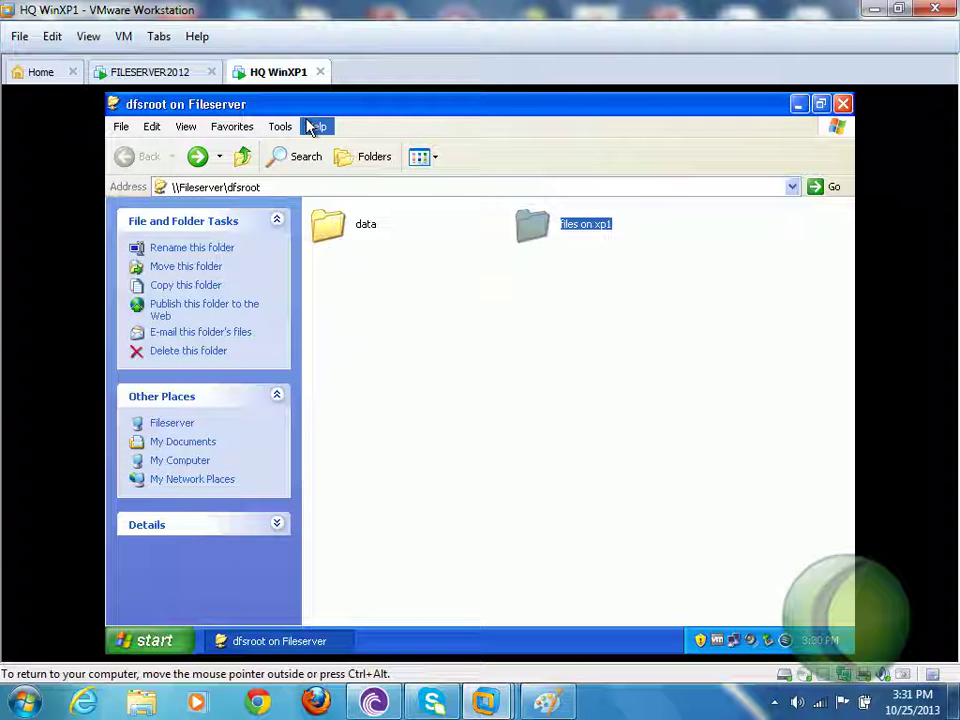
{"action": "left_click", "coordinate": [170, 647]}
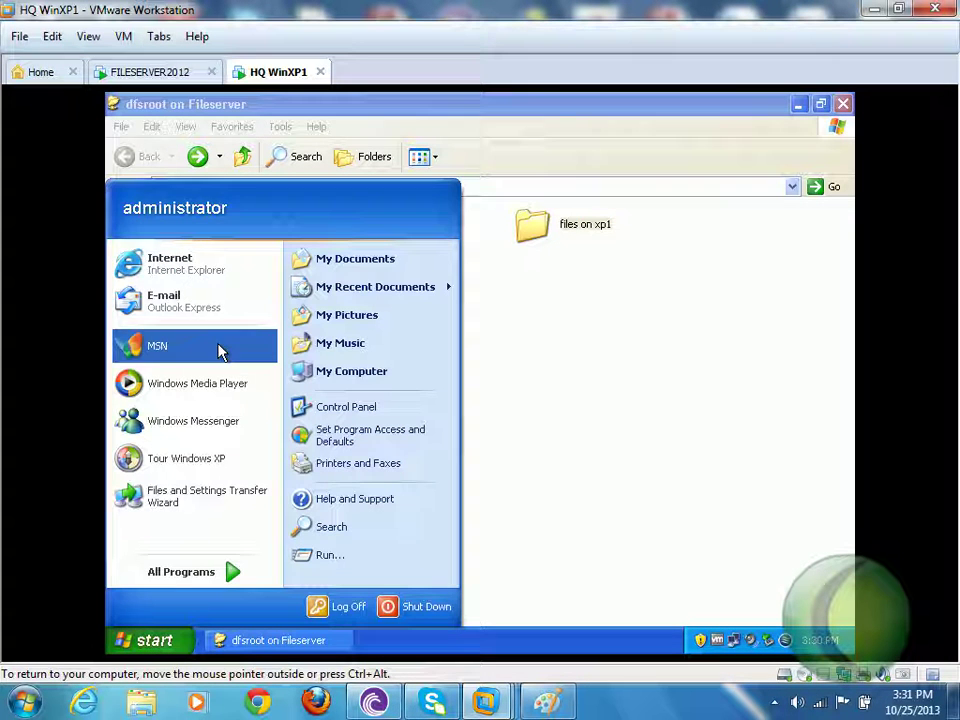
{"action": "left_click", "coordinate": [636, 339]}
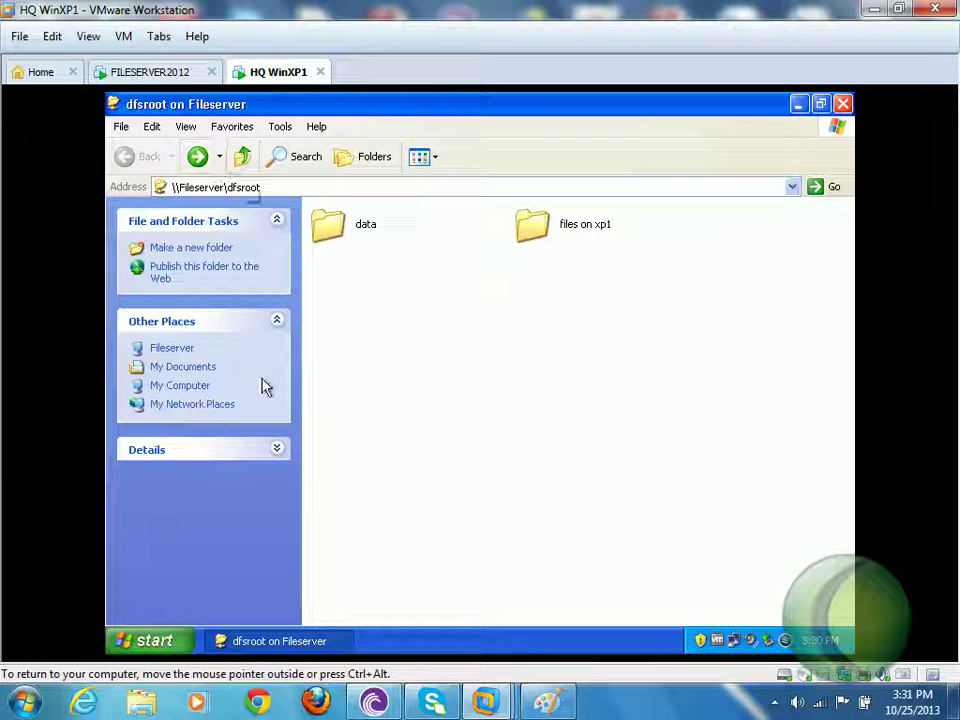
{"action": "mouse_move", "coordinate": [546, 230]}
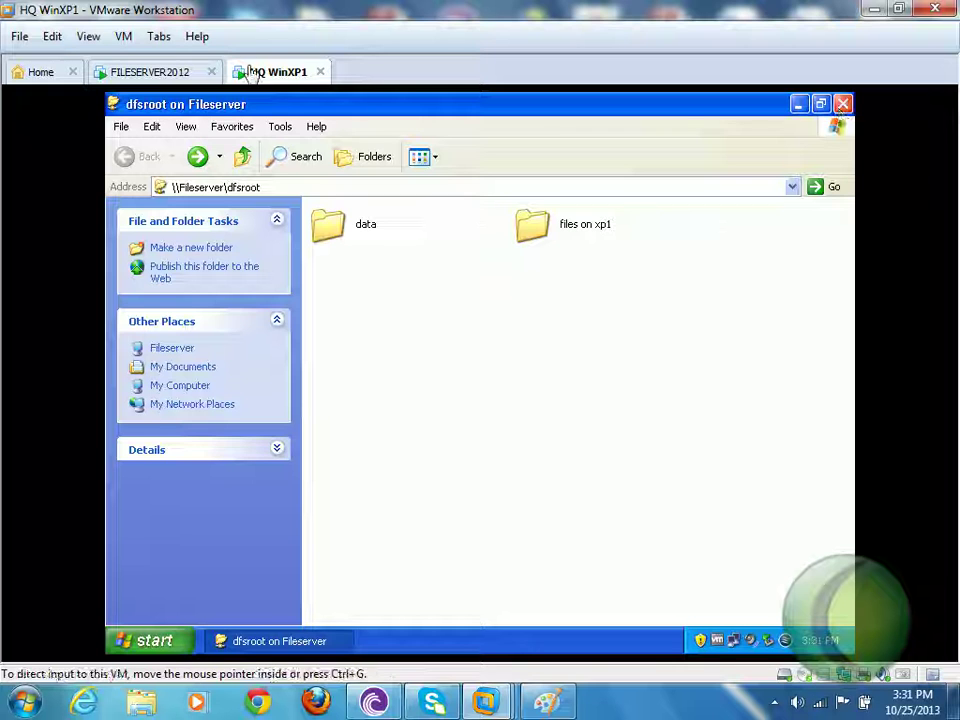
Switch back to the FILESERVER2012 virtual machine.
{"action": "left_click", "coordinate": [180, 72]}
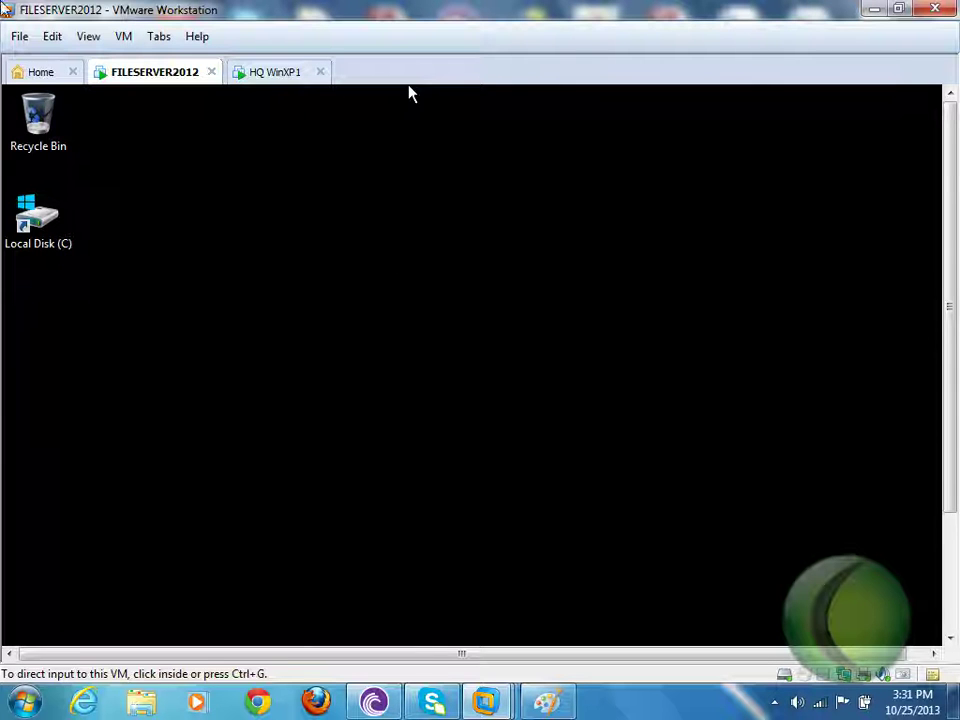
Bring up DFS Management on the file server and start creating a new namespace.
{"action": "left_click", "coordinate": [947, 607]}
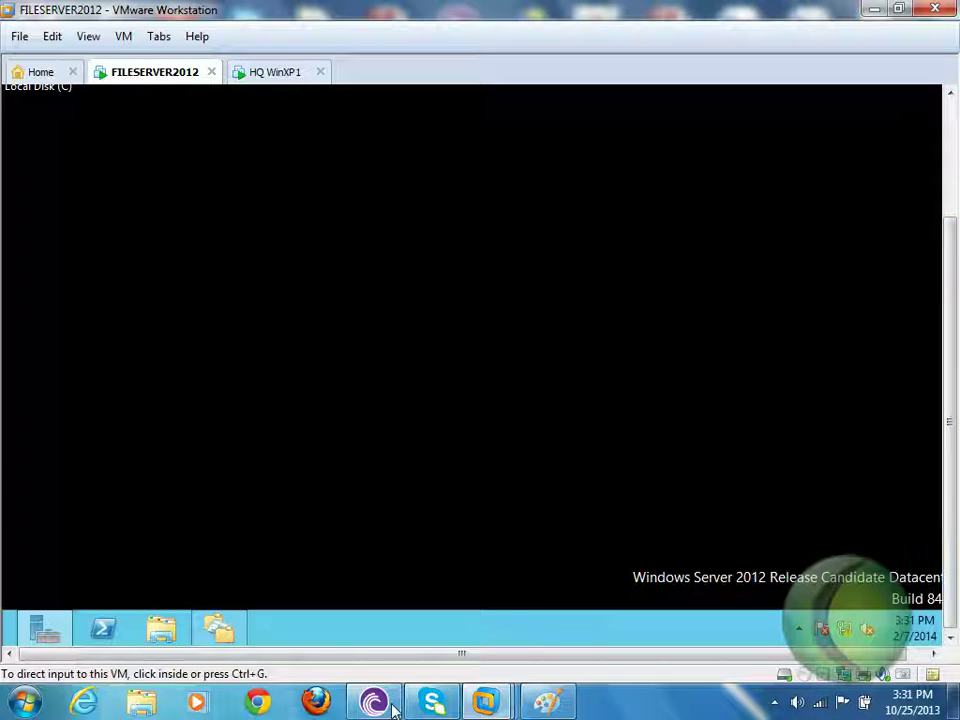
{"action": "left_click", "coordinate": [236, 633]}
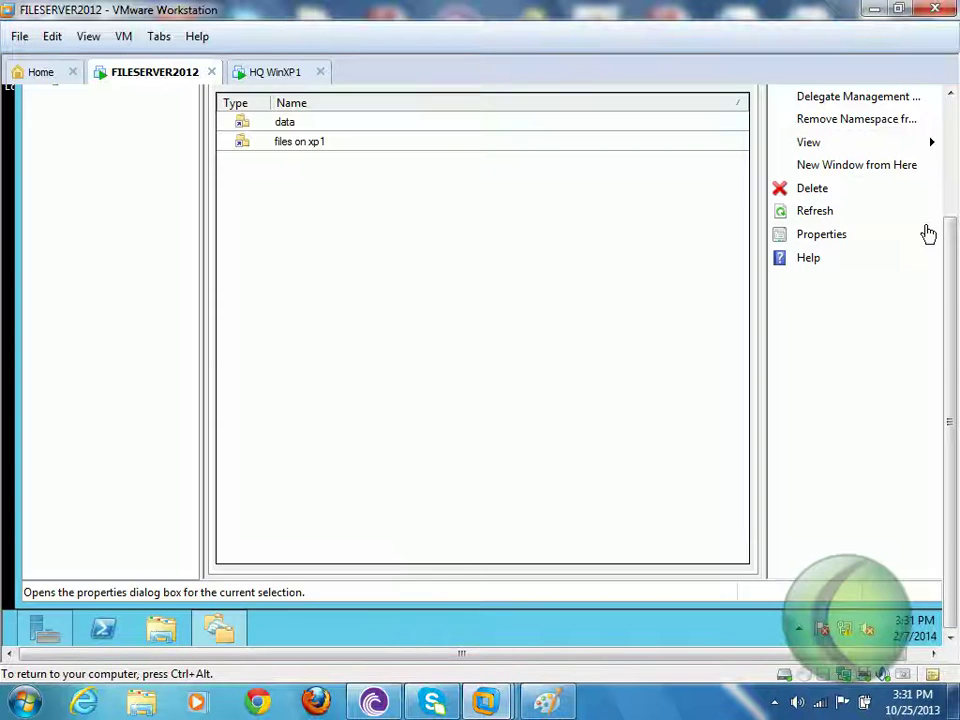
{"action": "left_click", "coordinate": [952, 140]}
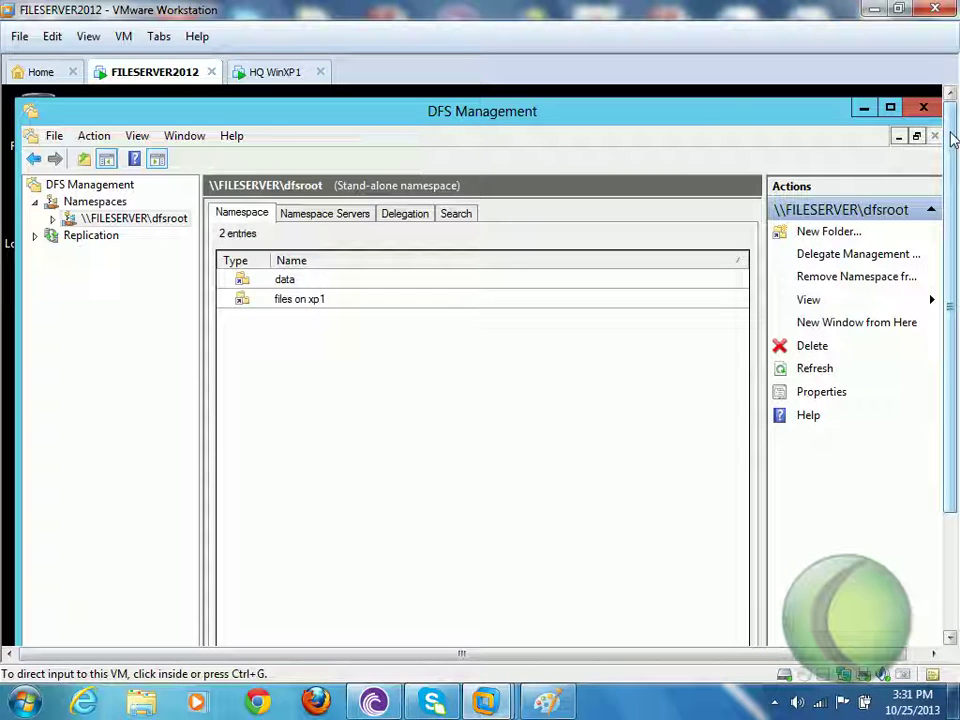
{"action": "left_click", "coordinate": [95, 203]}
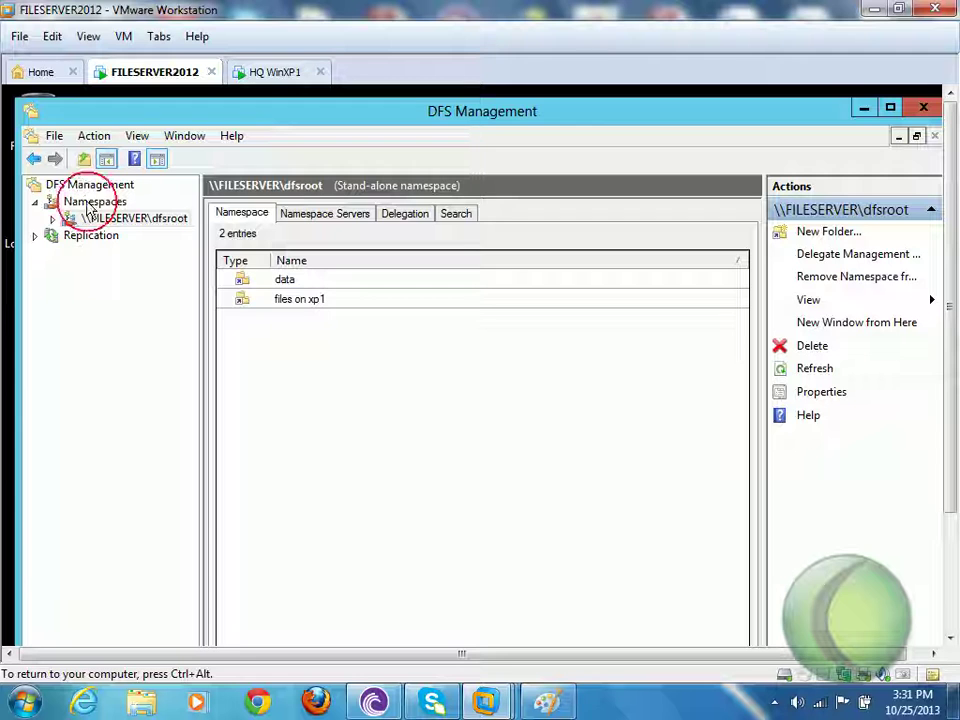
{"action": "right_click", "coordinate": [88, 208]}
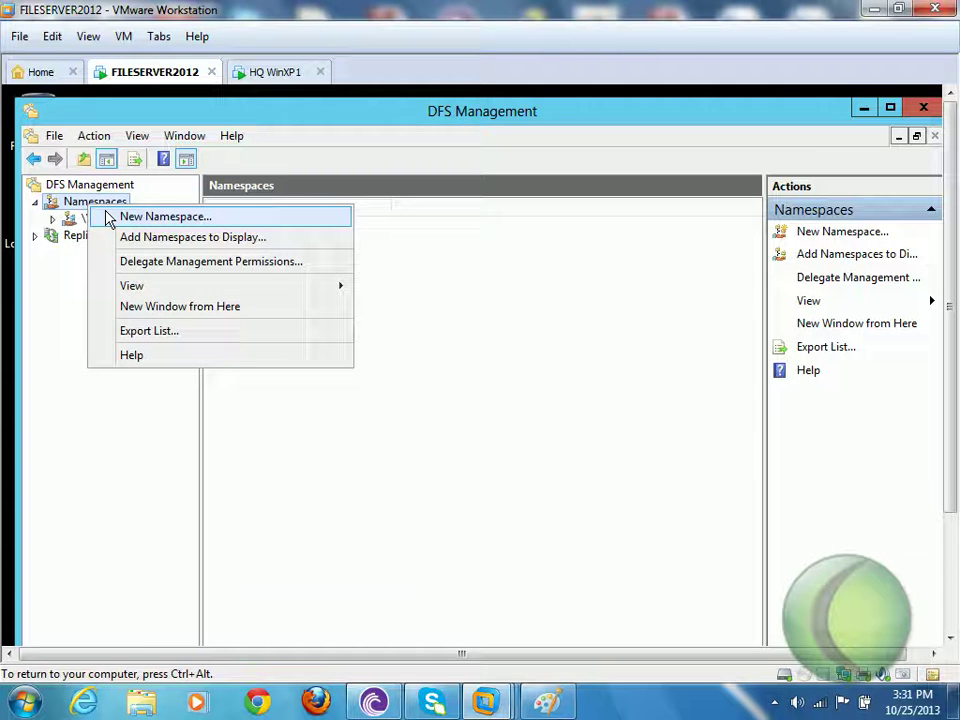
{"action": "left_click", "coordinate": [110, 218]}
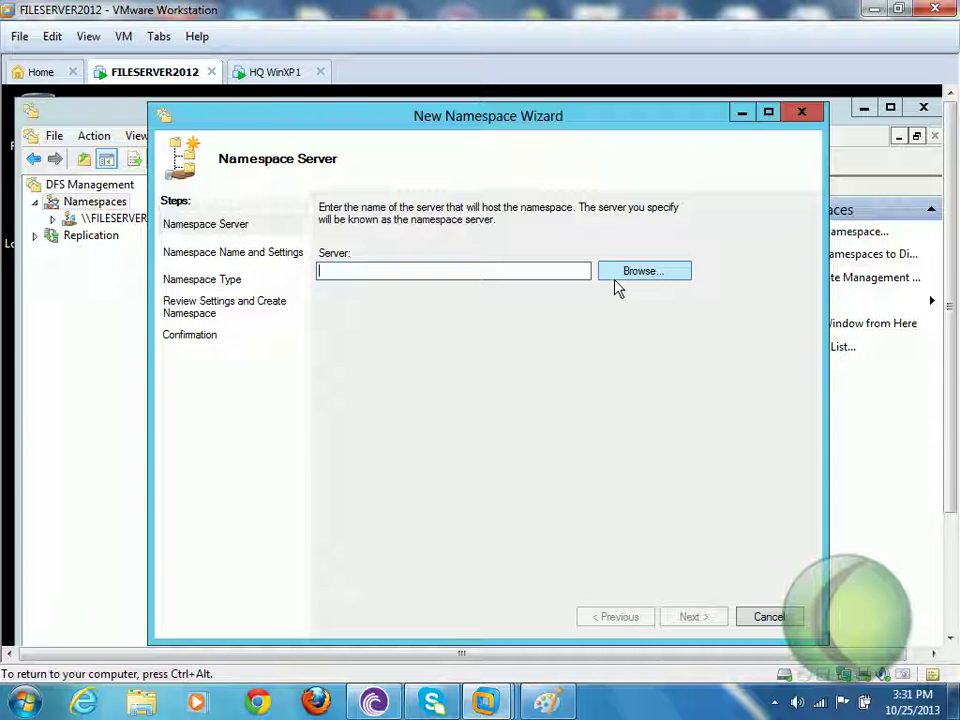
Search the test.local domain for computers and set FILESERVER as the server hosting the new namespace.
{"action": "left_click", "coordinate": [620, 278]}
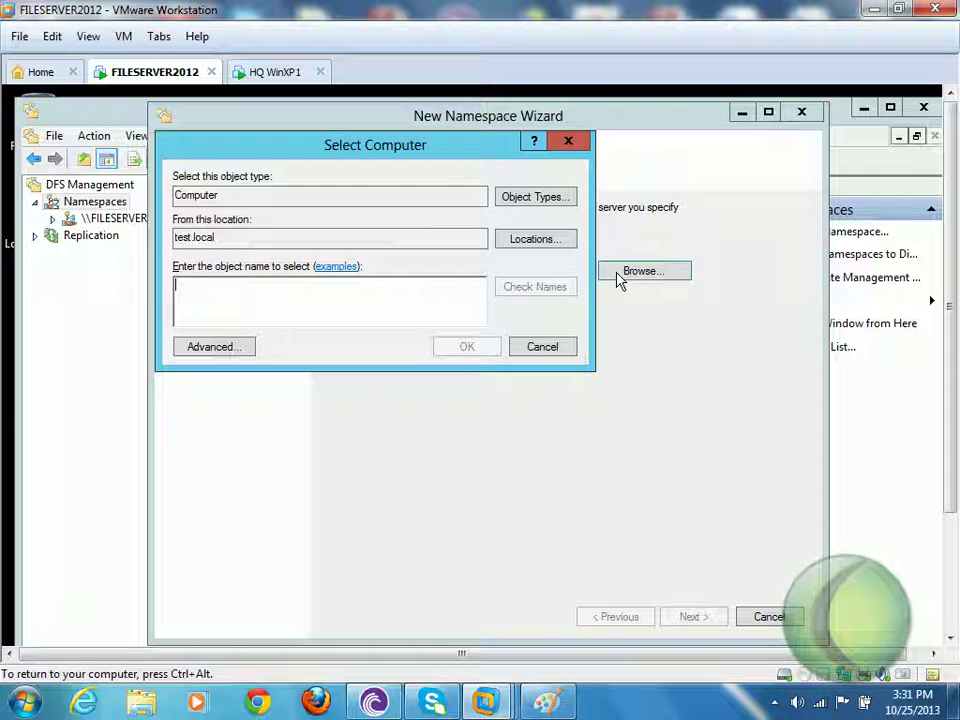
{"action": "left_click", "coordinate": [238, 343]}
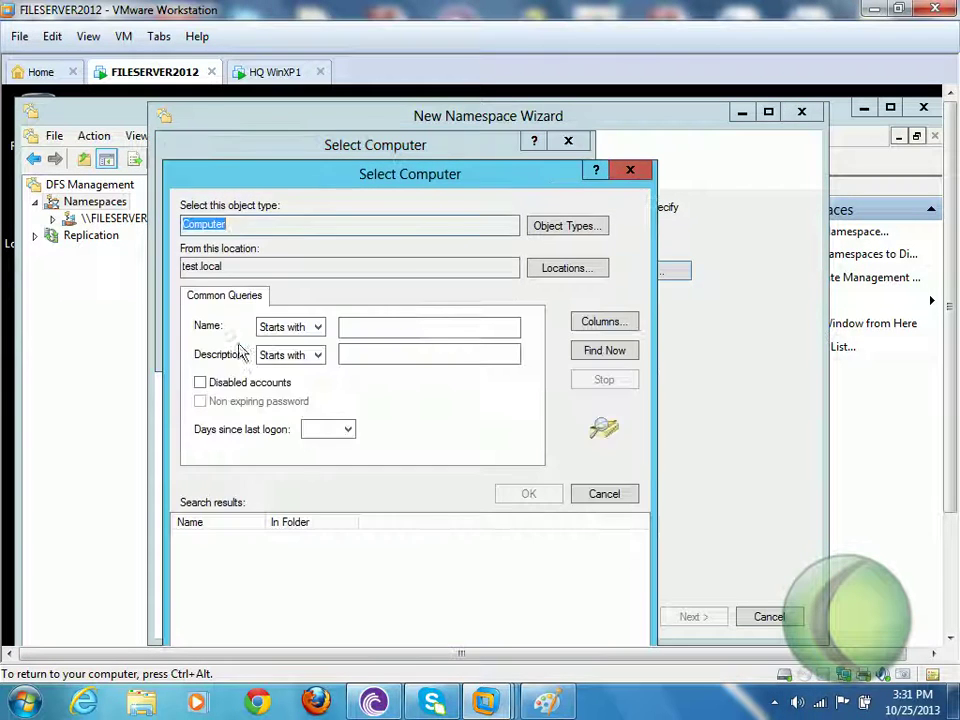
{"action": "left_click", "coordinate": [618, 358]}
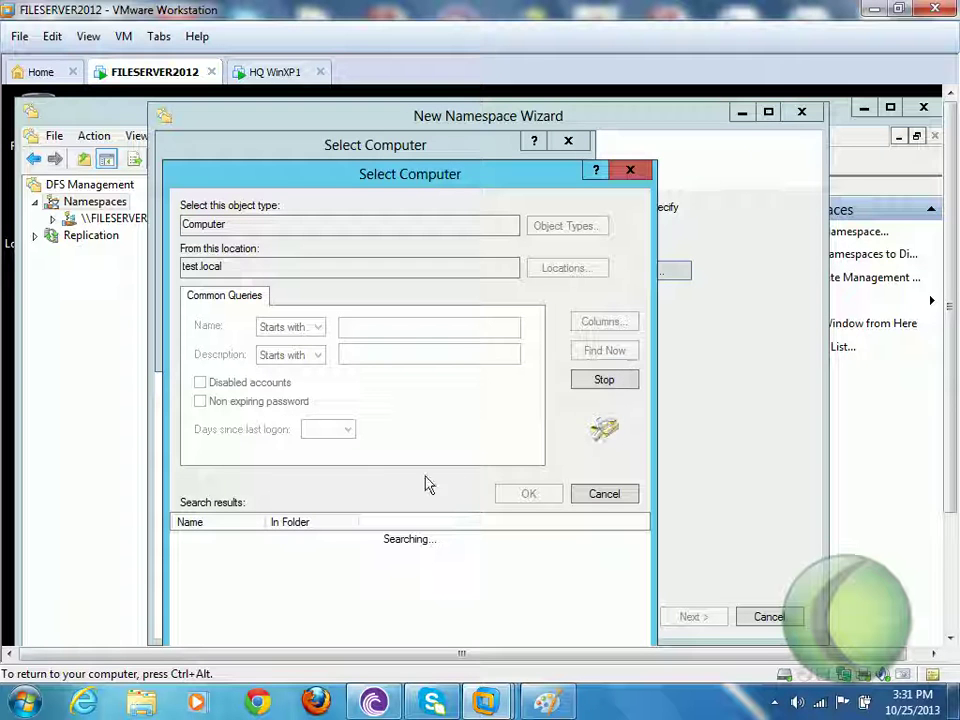
{"action": "left_click_drag", "start_coordinate": [461, 182], "coordinate": [463, 130]}
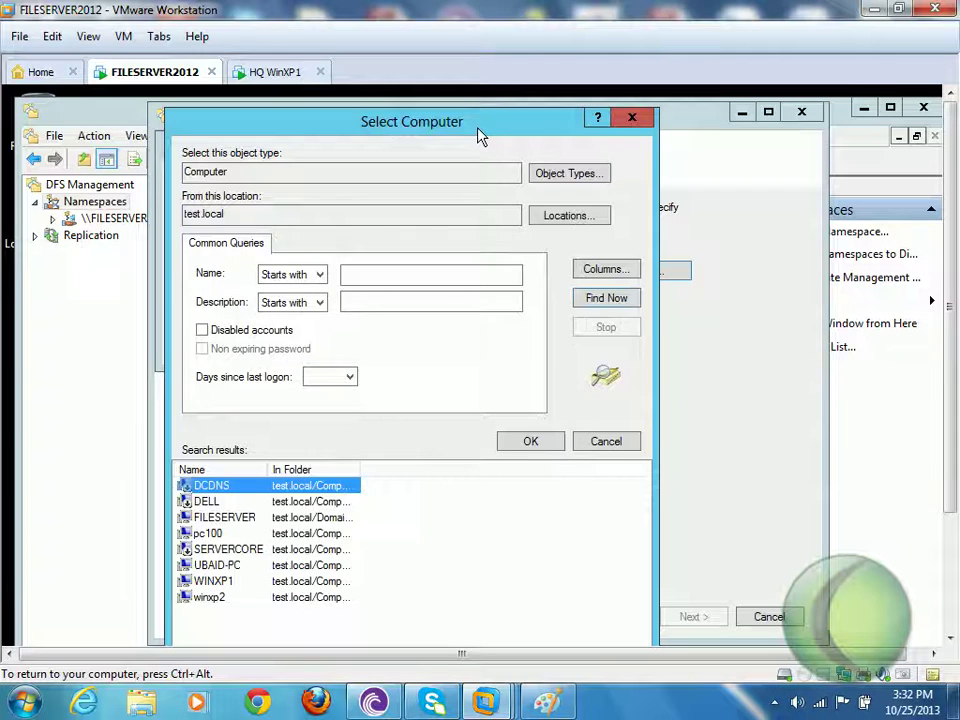
{"action": "left_click", "coordinate": [215, 518]}
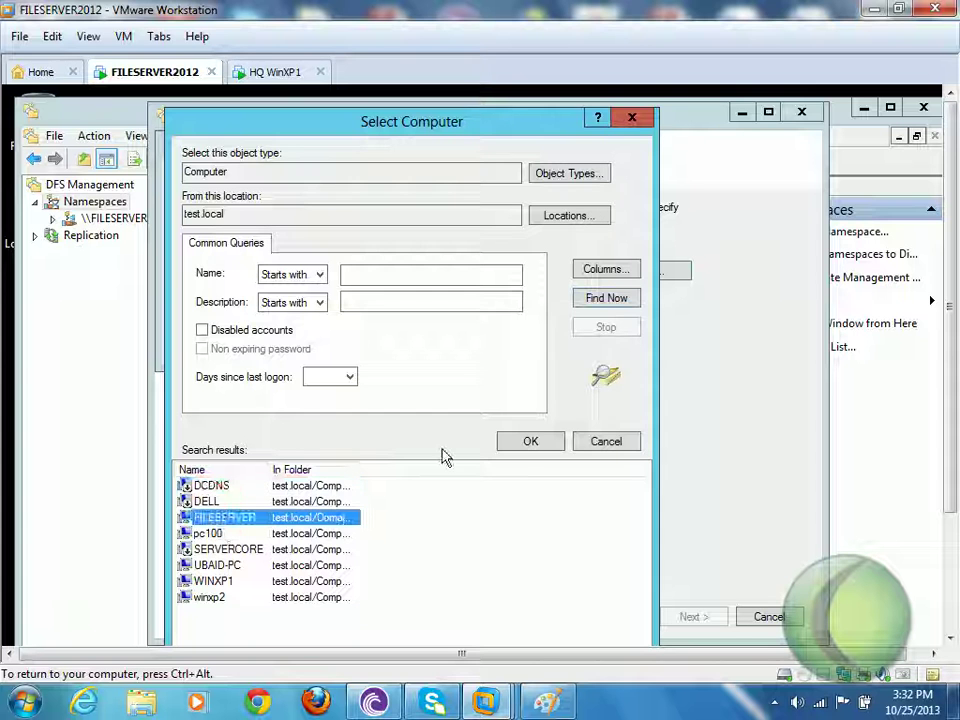
{"action": "left_click", "coordinate": [527, 443]}
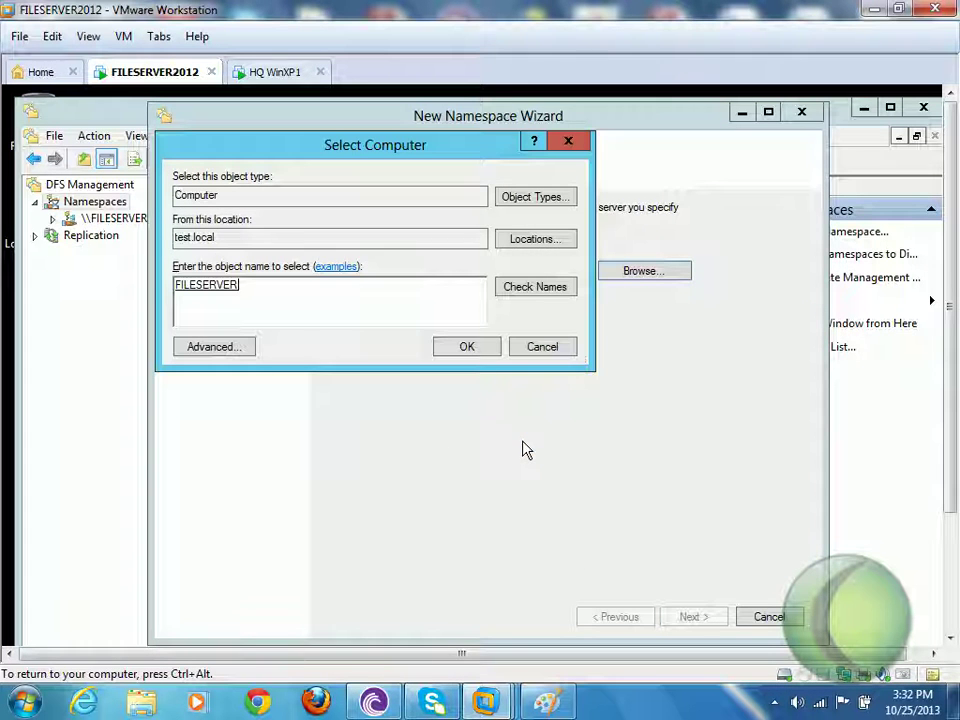
{"action": "left_click", "coordinate": [486, 344]}
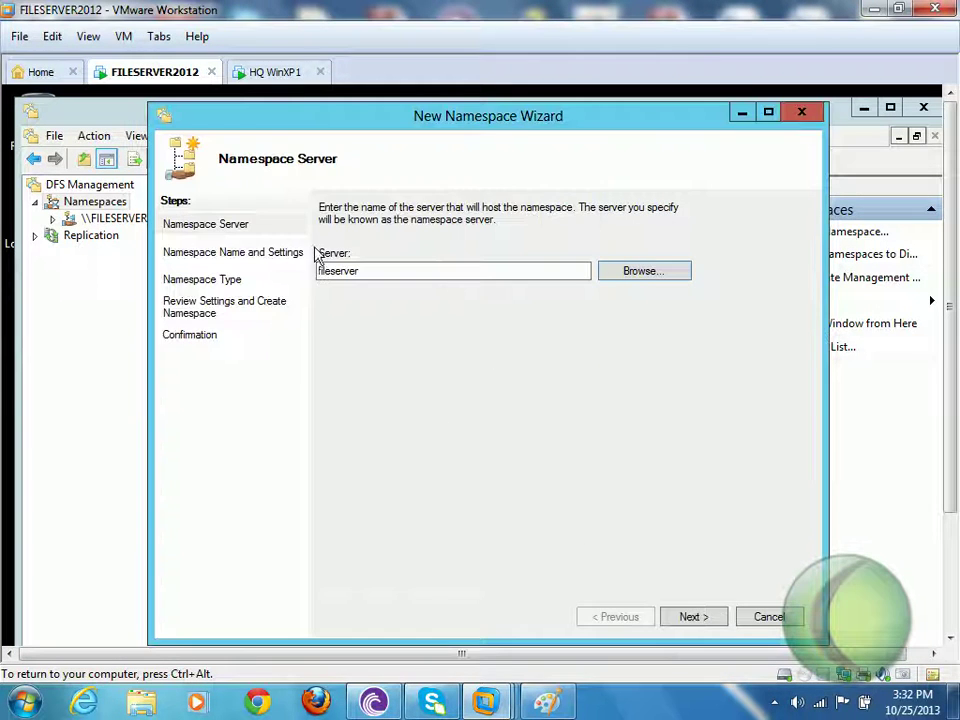
{"action": "left_click", "coordinate": [693, 617]}
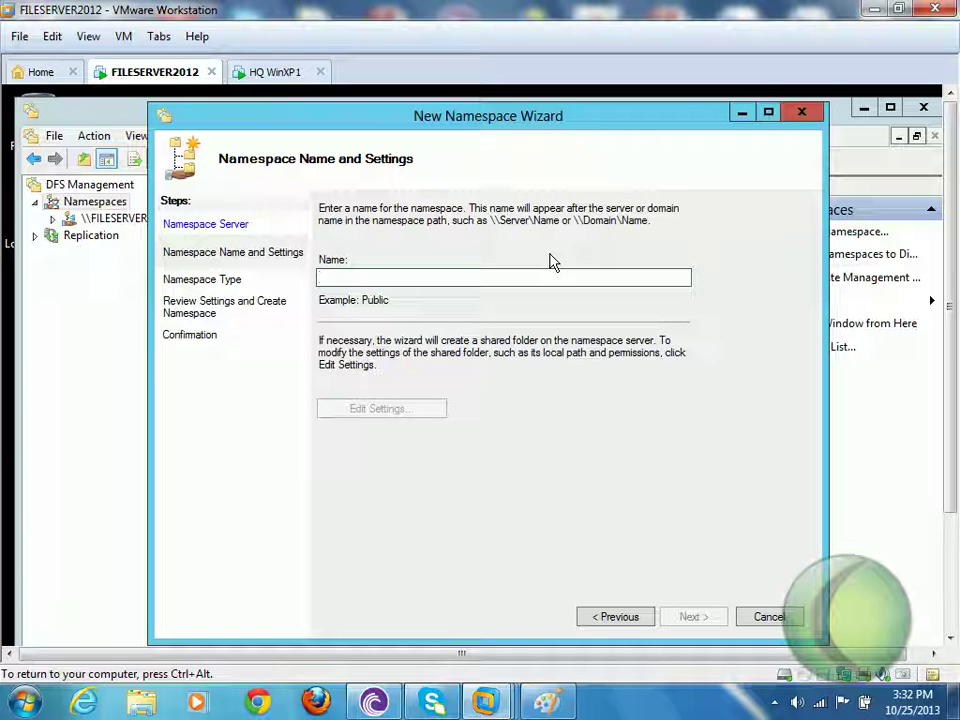
Name the namespace domaindfsroot, keep it domain-based as \\test.local\domaindfsroot, create it and close the wizard.
{"action": "type", "text": "domaindfsroot"}
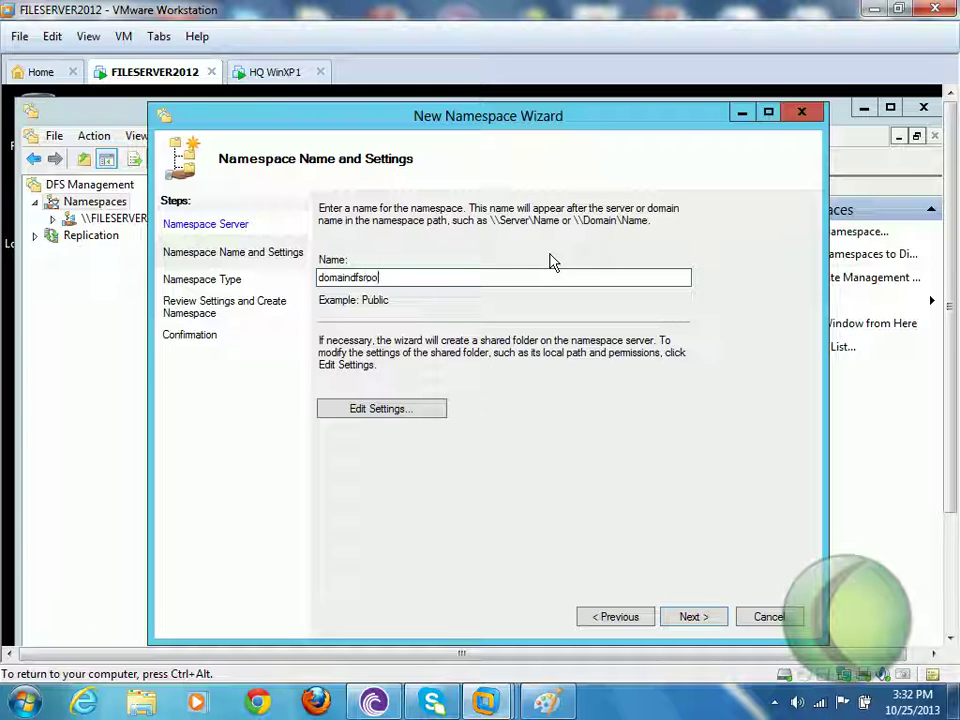
{"action": "left_click", "coordinate": [685, 618]}
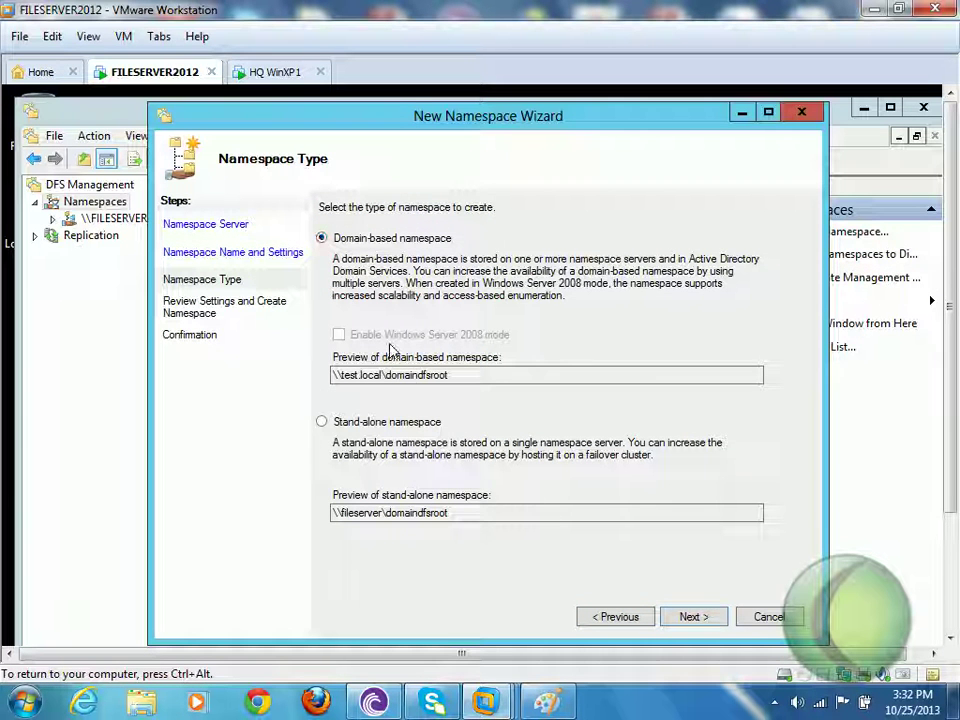
{"action": "left_click_drag", "start_coordinate": [399, 375], "coordinate": [259, 358]}
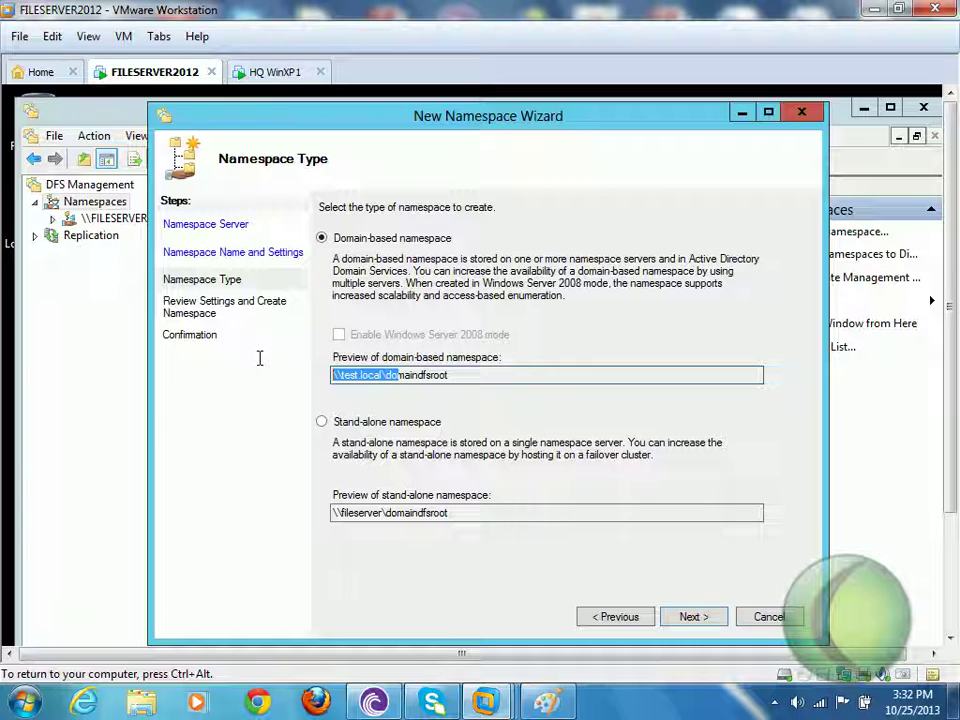
{"action": "left_click", "coordinate": [451, 375]}
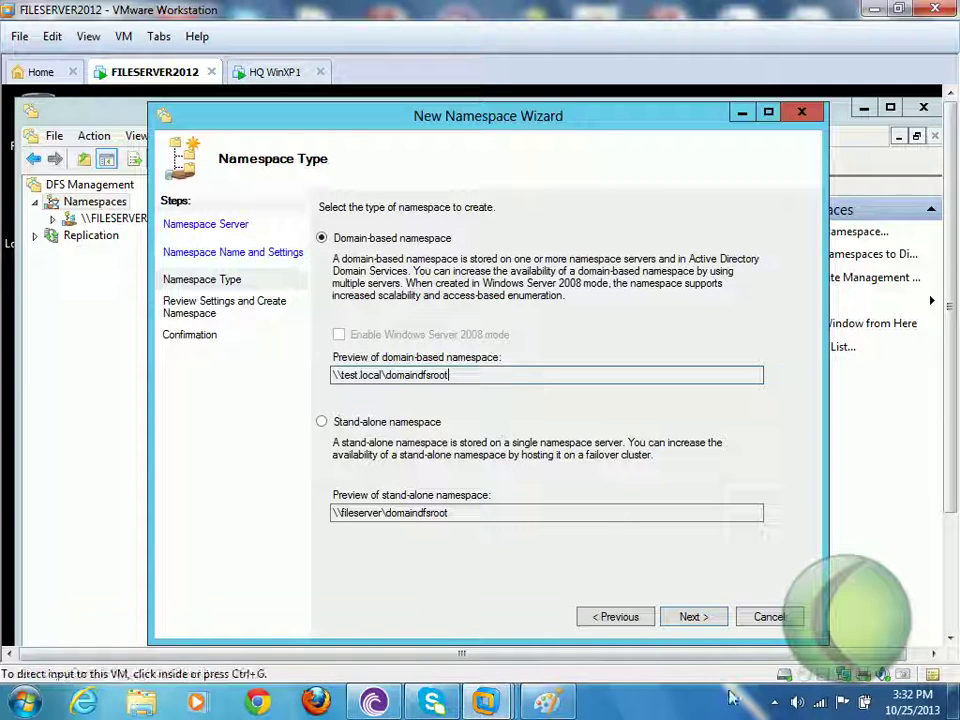
{"action": "left_click", "coordinate": [682, 623]}
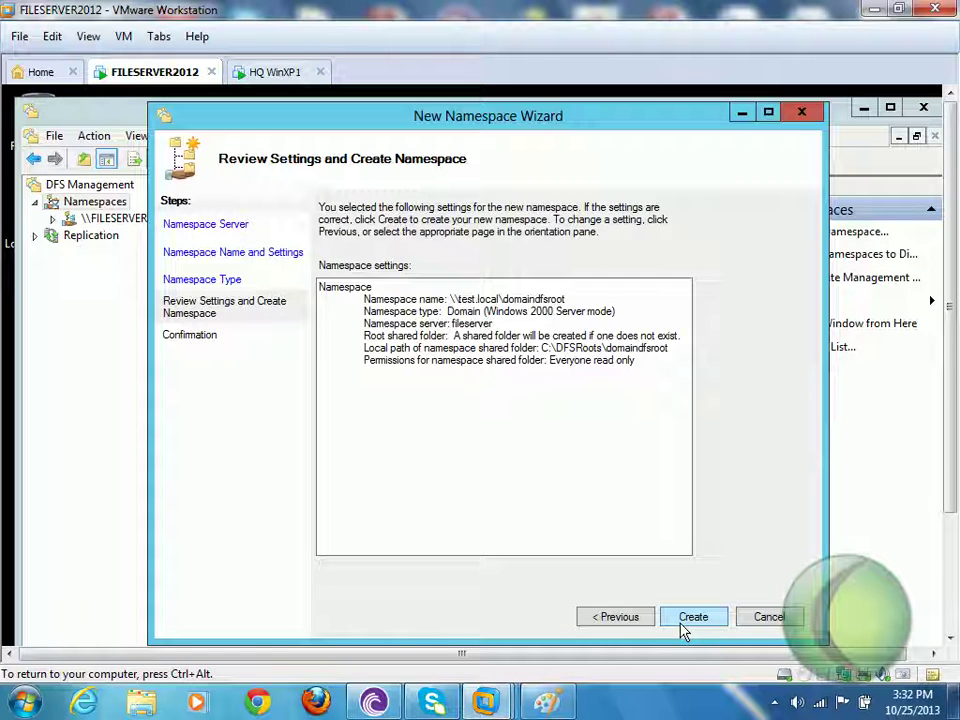
{"action": "left_click", "coordinate": [683, 625]}
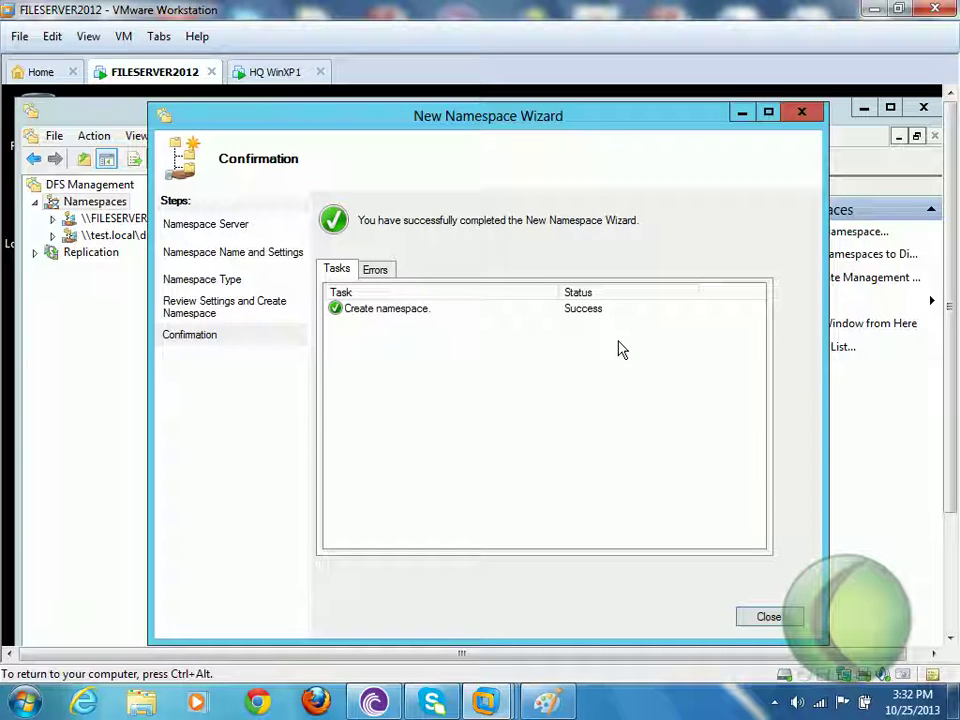
{"action": "left_click", "coordinate": [763, 618]}
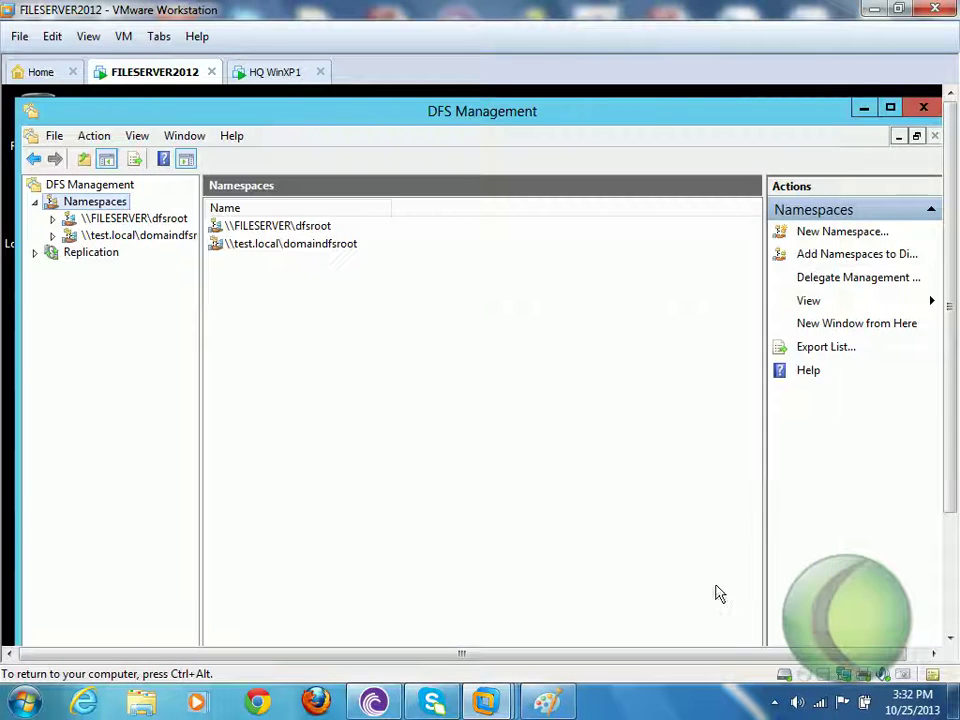
Start a new folder in the \\test.local\domaindfsroot namespace and add the shared folder \\FILESERVER\usersdata as its target.
{"action": "left_click", "coordinate": [124, 238]}
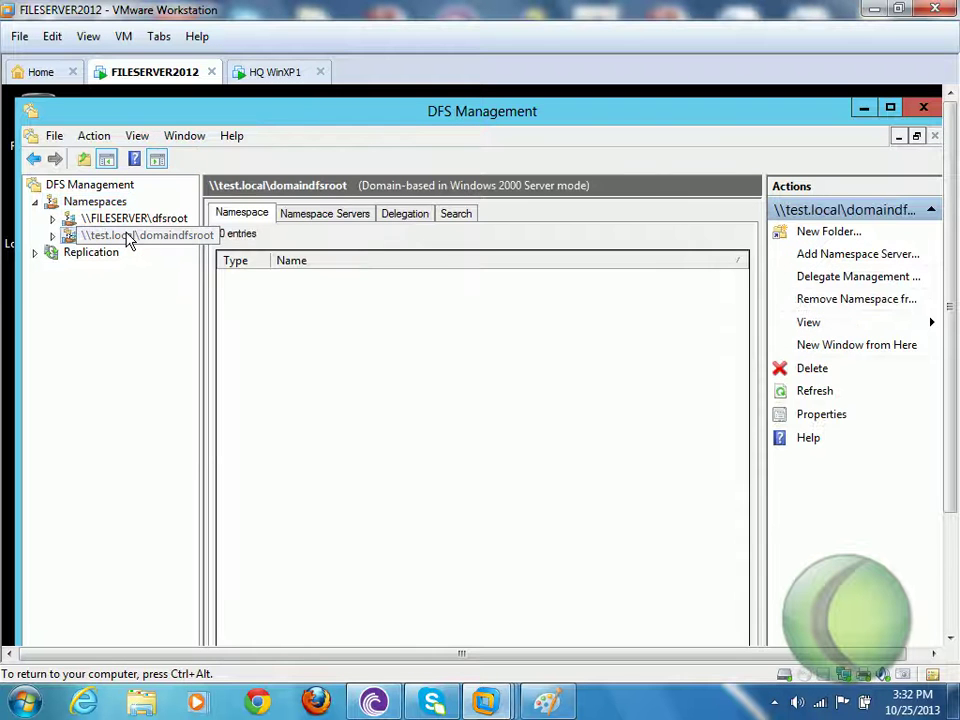
{"action": "right_click", "coordinate": [126, 236]}
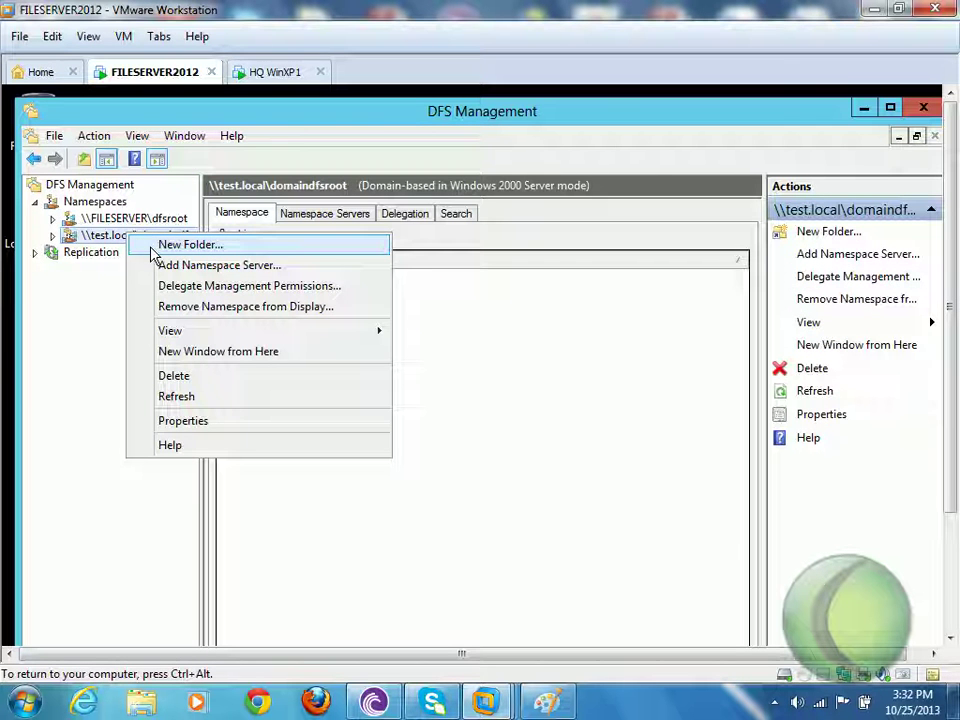
{"action": "left_click", "coordinate": [151, 249]}
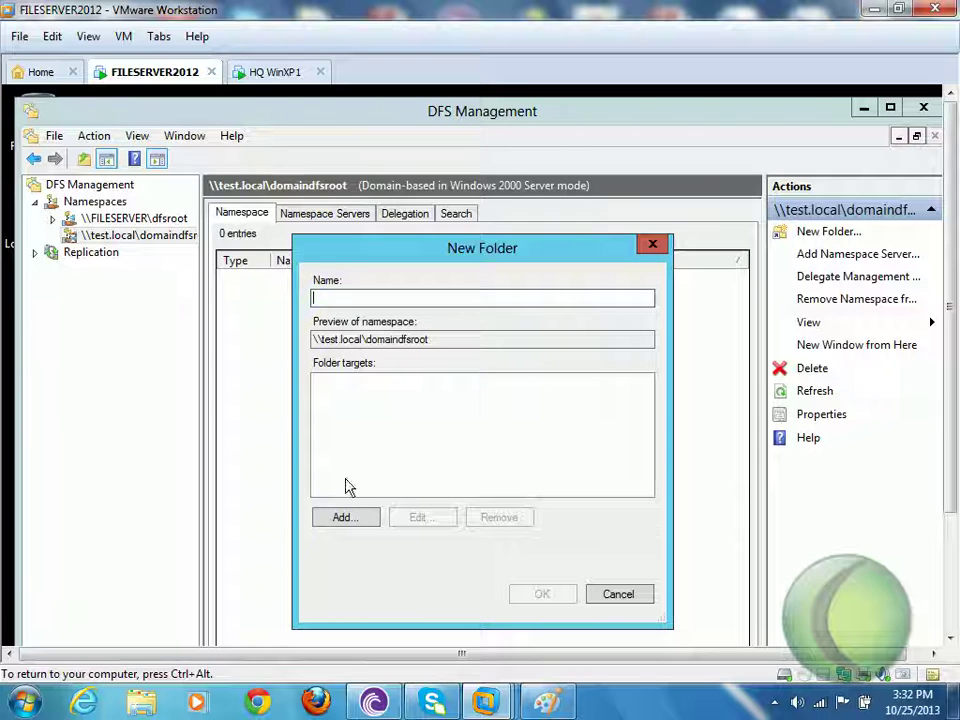
{"action": "left_click", "coordinate": [357, 518]}
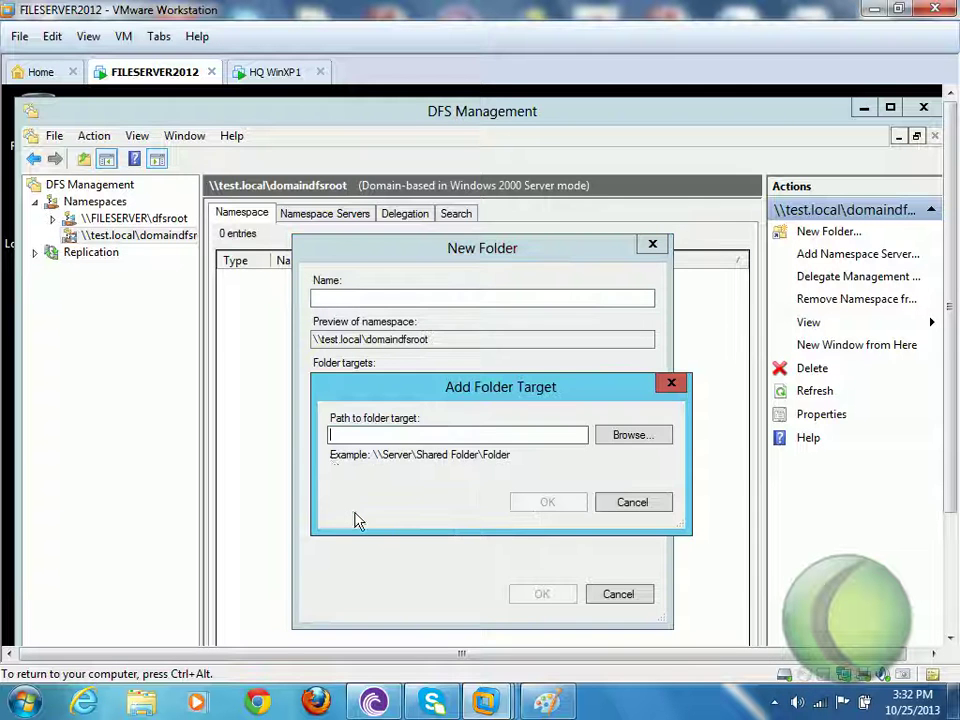
{"action": "left_click", "coordinate": [617, 436]}
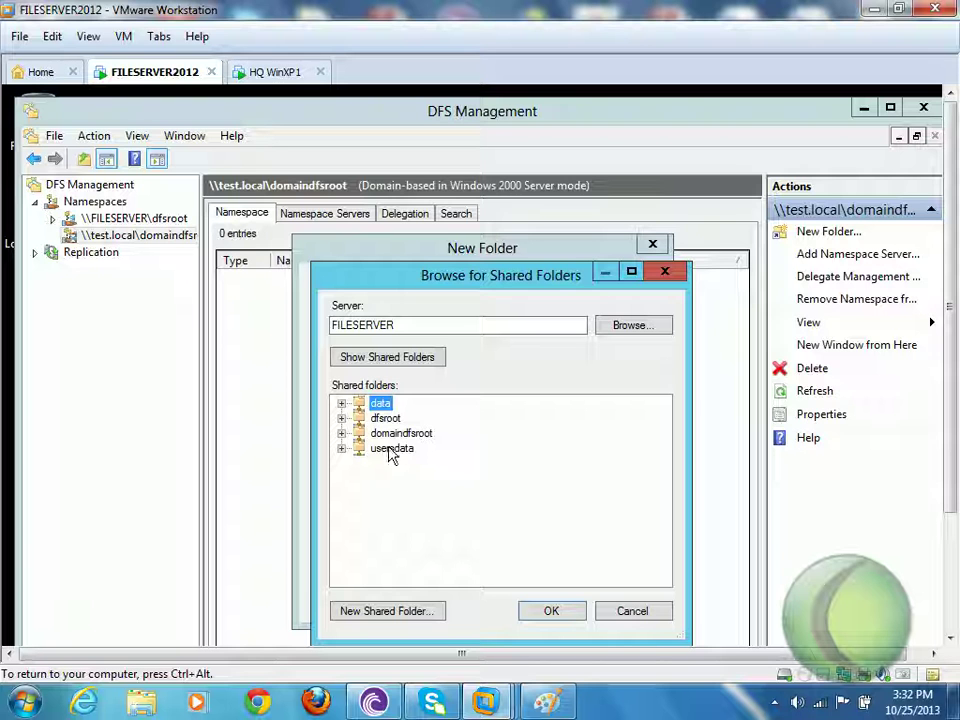
{"action": "left_click", "coordinate": [392, 449]}
{"action": "left_click", "coordinate": [548, 609]}
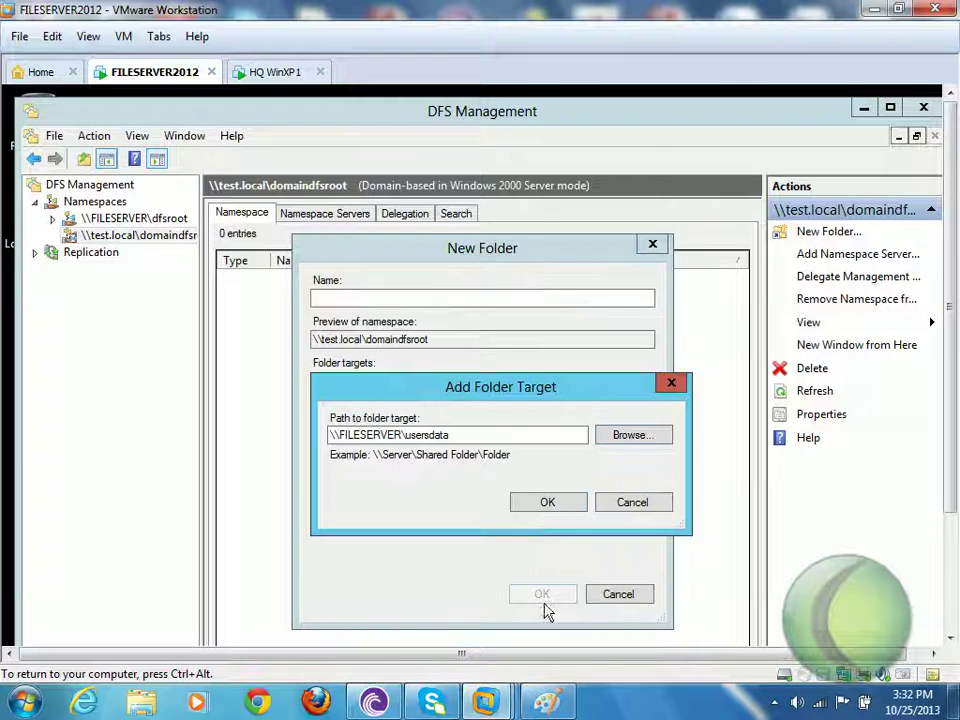
{"action": "left_click", "coordinate": [546, 505]}
Name the new namespace folder udata and create it.
{"action": "left_click", "coordinate": [353, 300]}
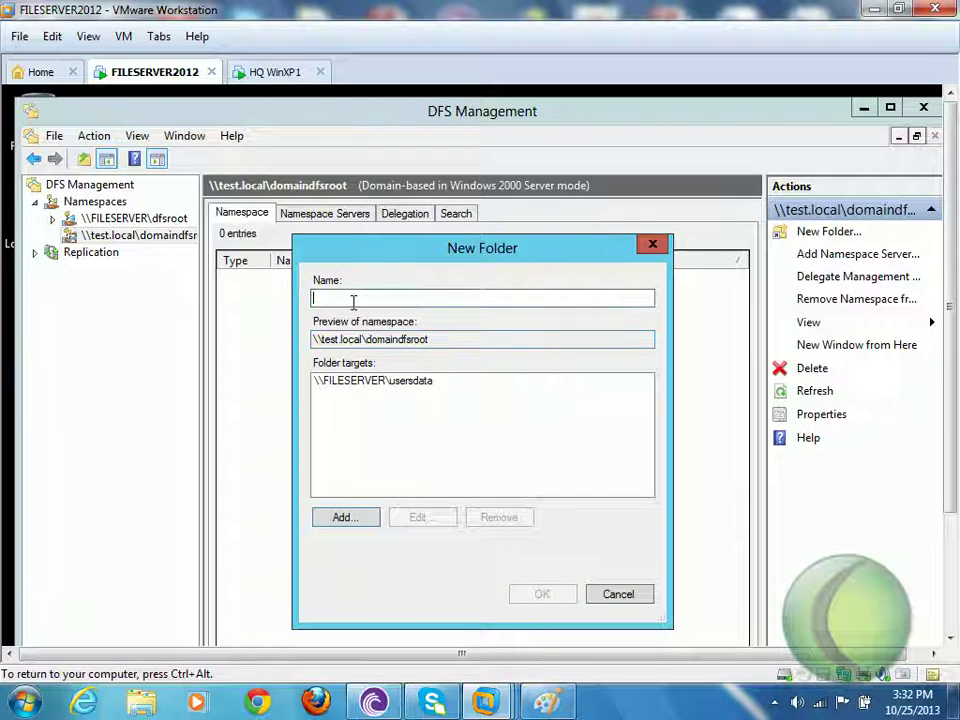
{"action": "type", "text": "ud"}
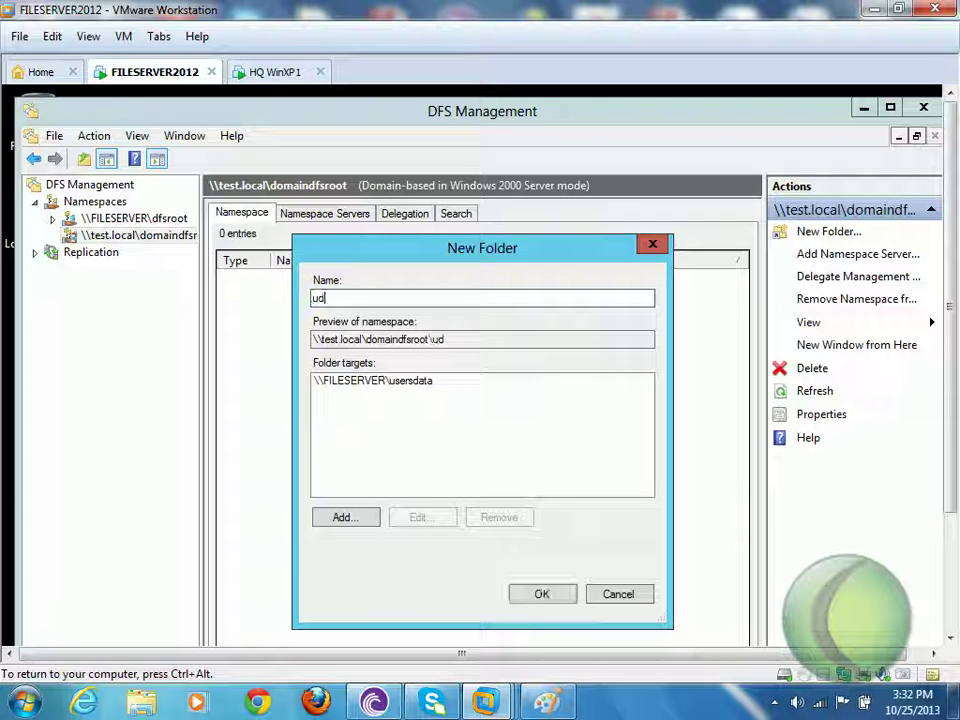
{"action": "type", "text": "ata"}
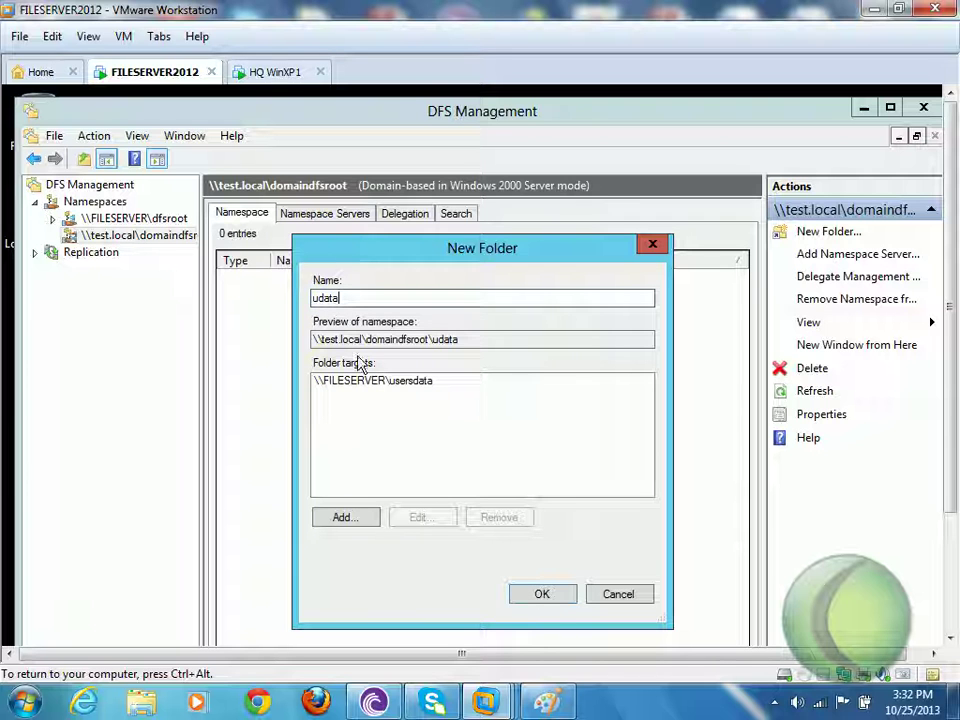
{"action": "left_click", "coordinate": [545, 598]}
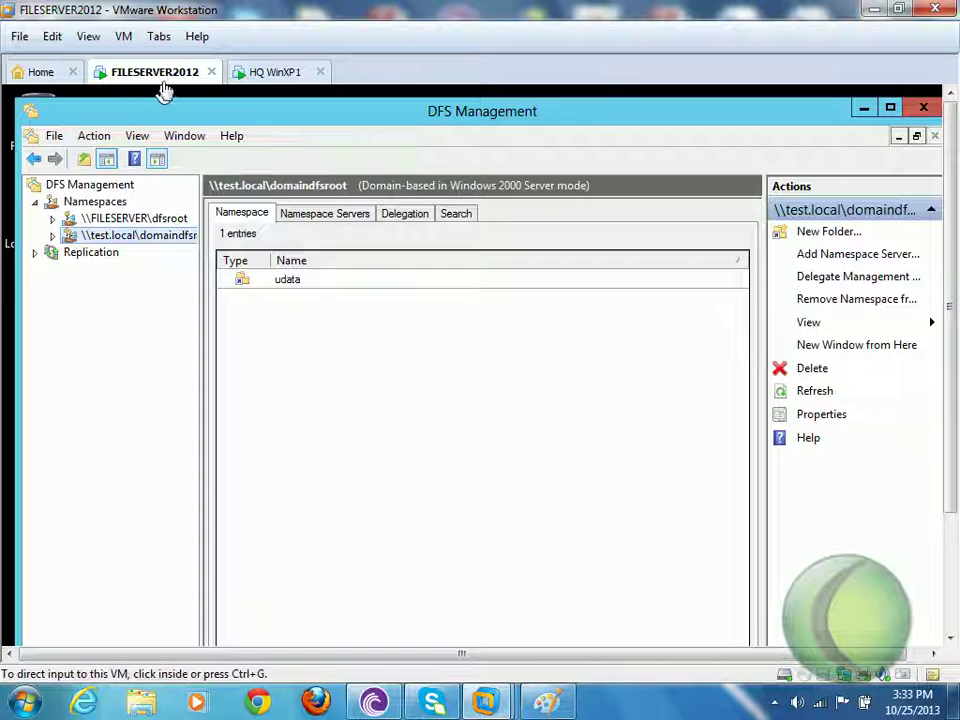
Switch to the HQ WinXP1 virtual machine, go up from dfsroot to the Test network, and close the window.
{"action": "left_click", "coordinate": [243, 84]}
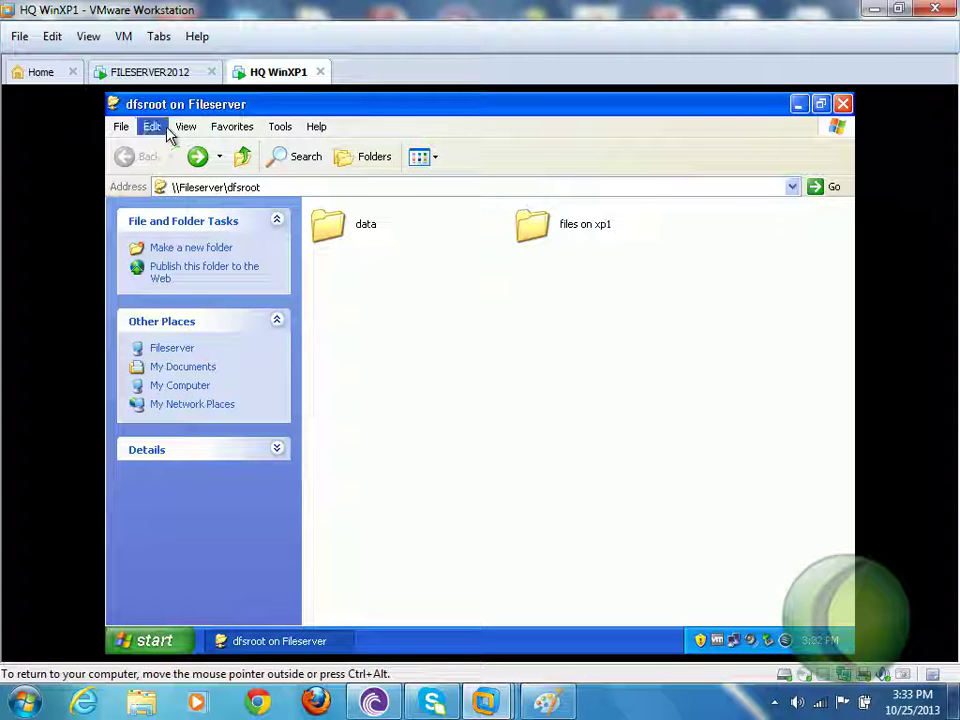
{"action": "left_click", "coordinate": [242, 158]}
{"action": "left_click", "coordinate": [241, 162]}
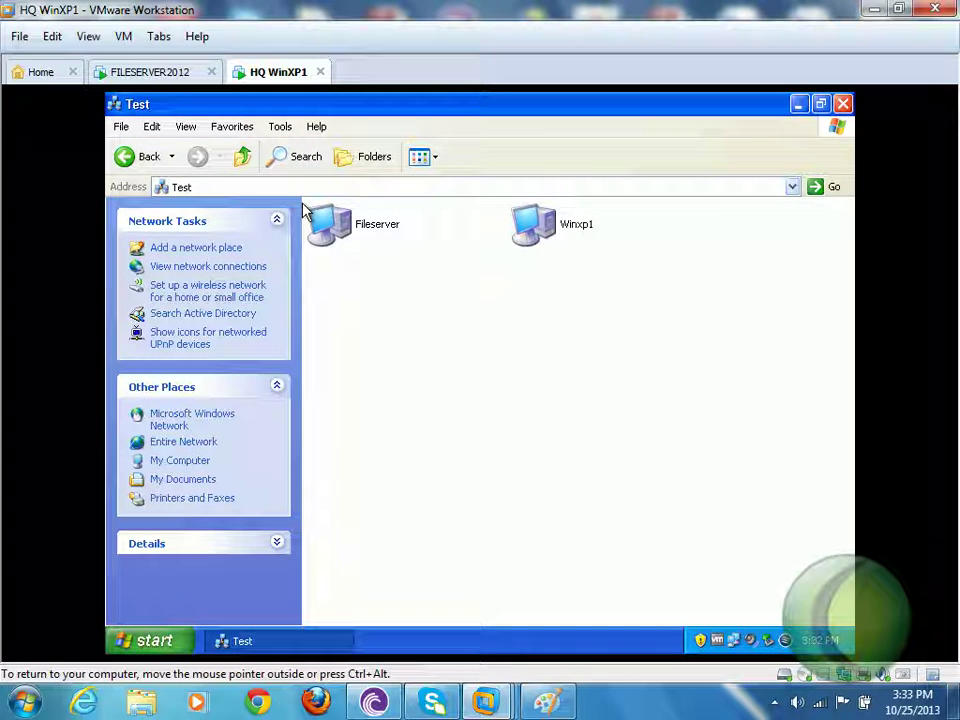
{"action": "left_click", "coordinate": [843, 103]}
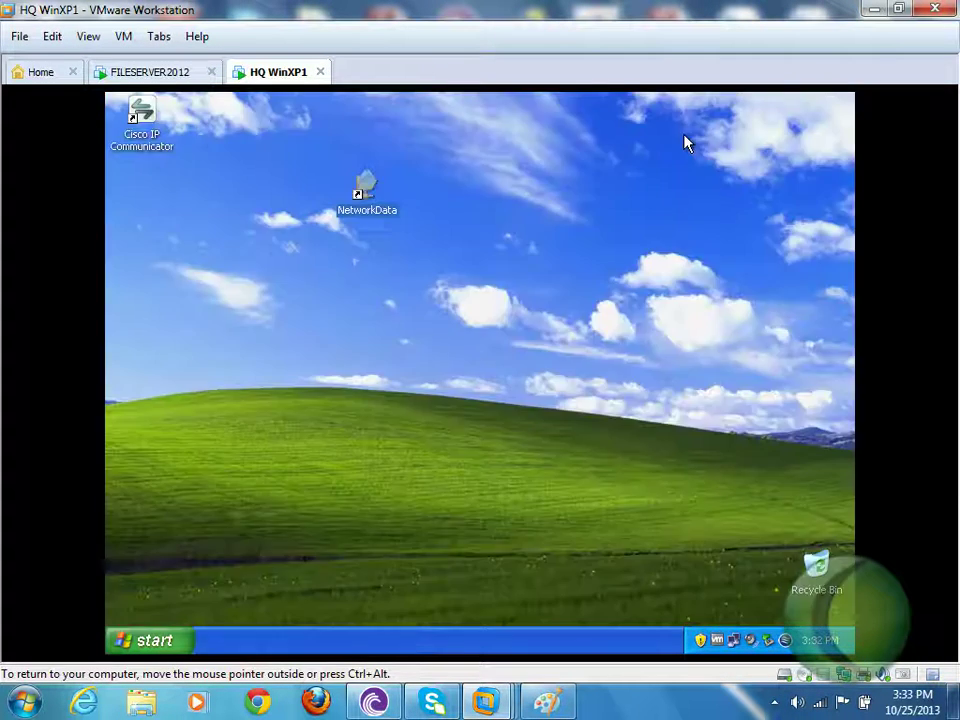
Open Local Disk (C:) on the XP machine and enable sharing of the store1 folder under the share name store1.
{"action": "left_click", "coordinate": [158, 632]}
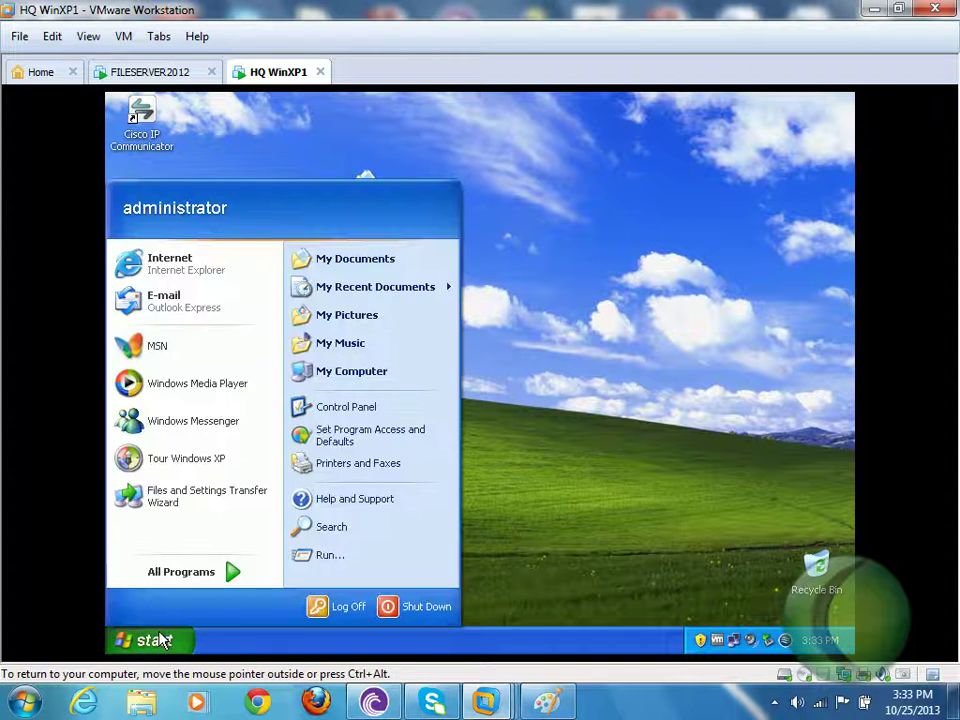
{"action": "left_click", "coordinate": [380, 377]}
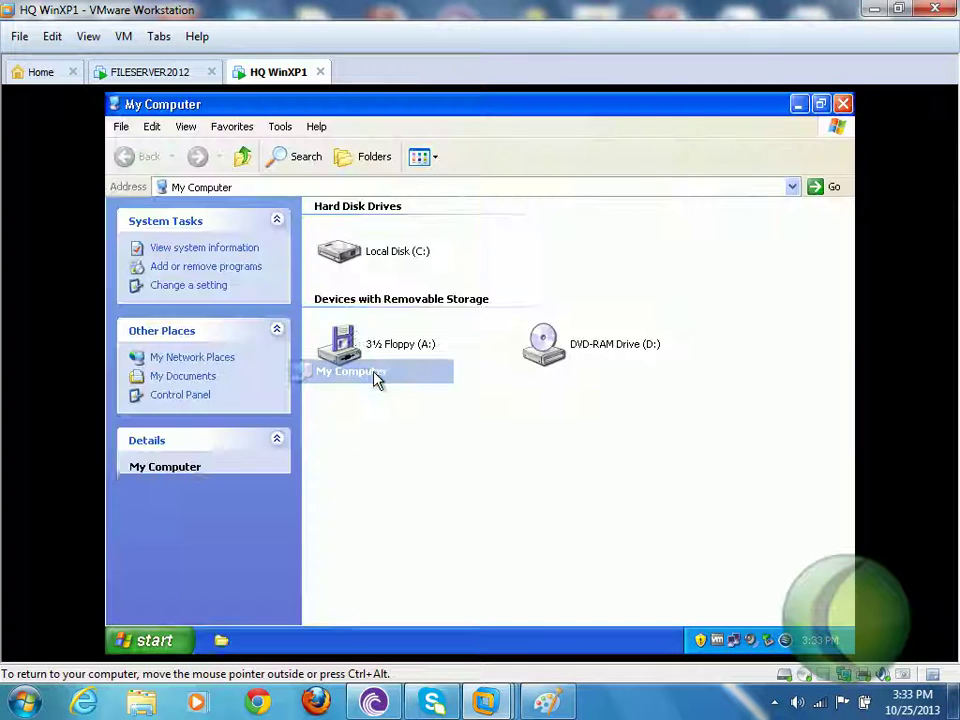
{"action": "double_click", "coordinate": [352, 265]}
{"action": "left_click", "coordinate": [420, 379]}
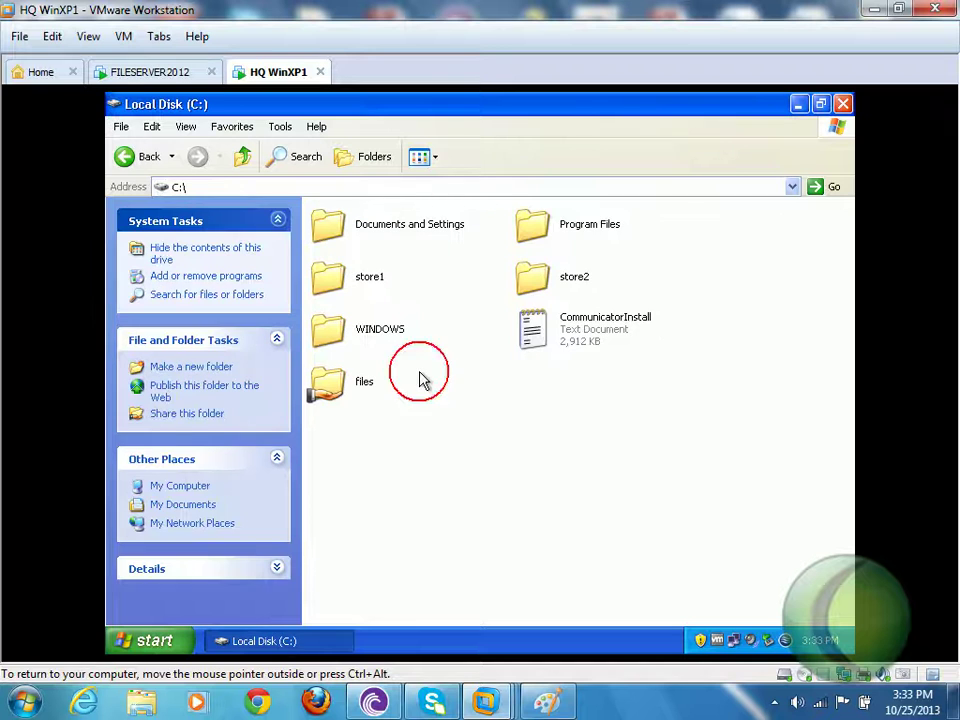
{"action": "right_click", "coordinate": [343, 289]}
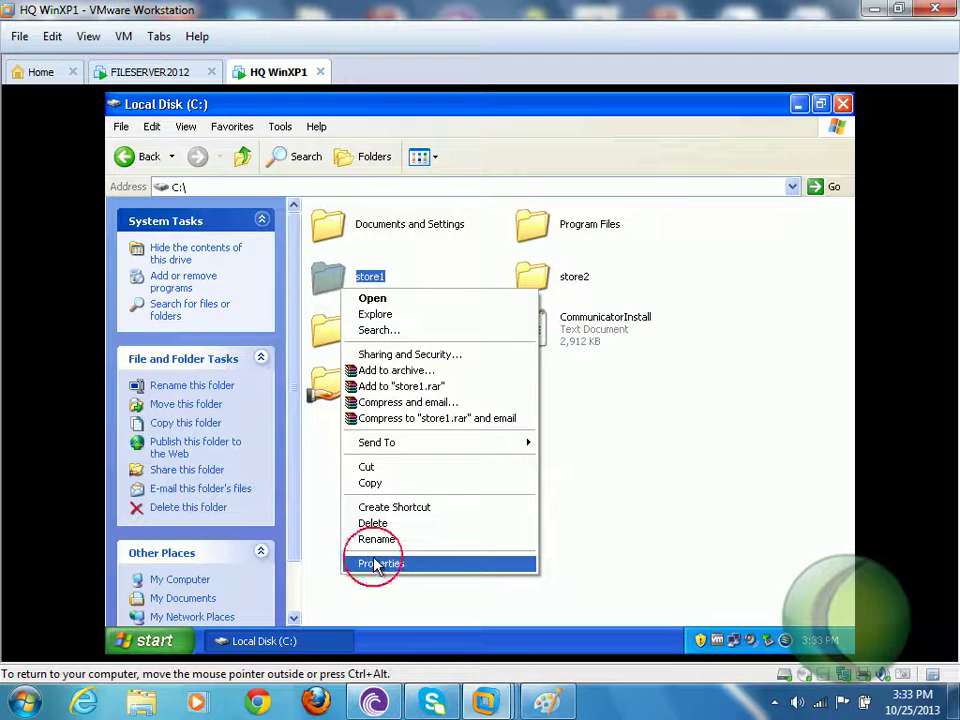
{"action": "left_click", "coordinate": [378, 563]}
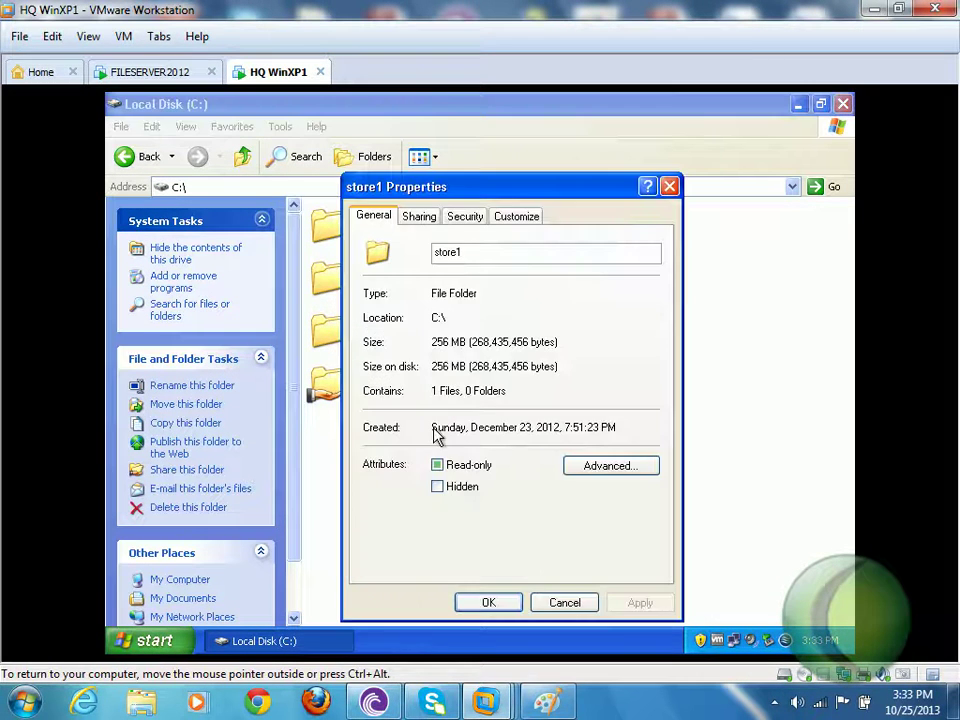
{"action": "left_click", "coordinate": [428, 218]}
{"action": "left_click", "coordinate": [392, 312]}
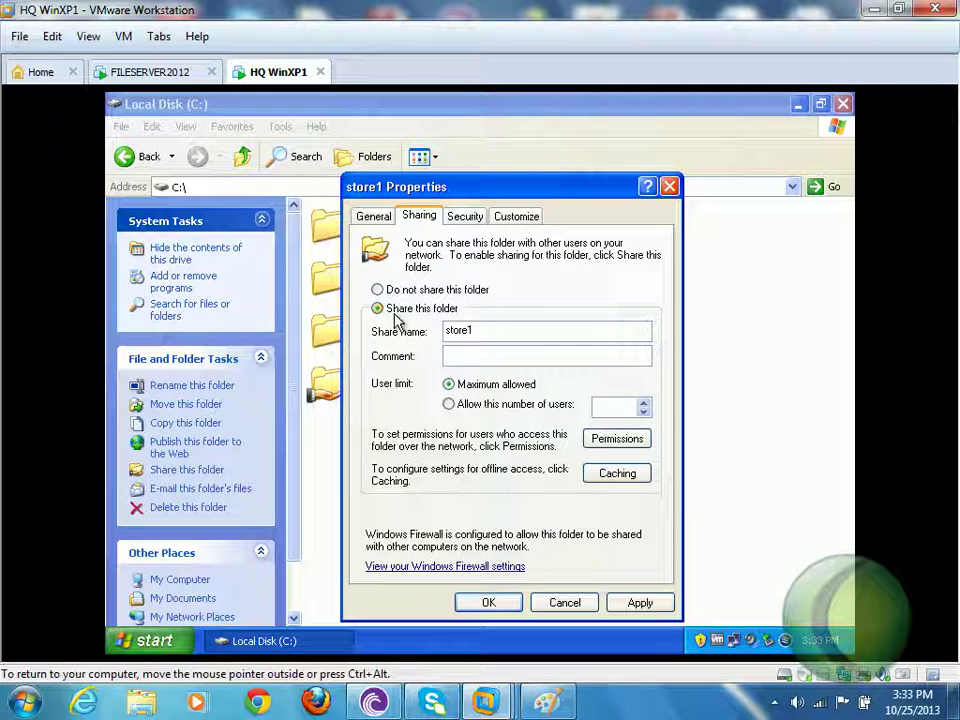
Allow Everyone full control on the store1 share, confirm the sharing settings and close the drive window.
{"action": "left_click", "coordinate": [605, 446]}
{"action": "left_click", "coordinate": [593, 446]}
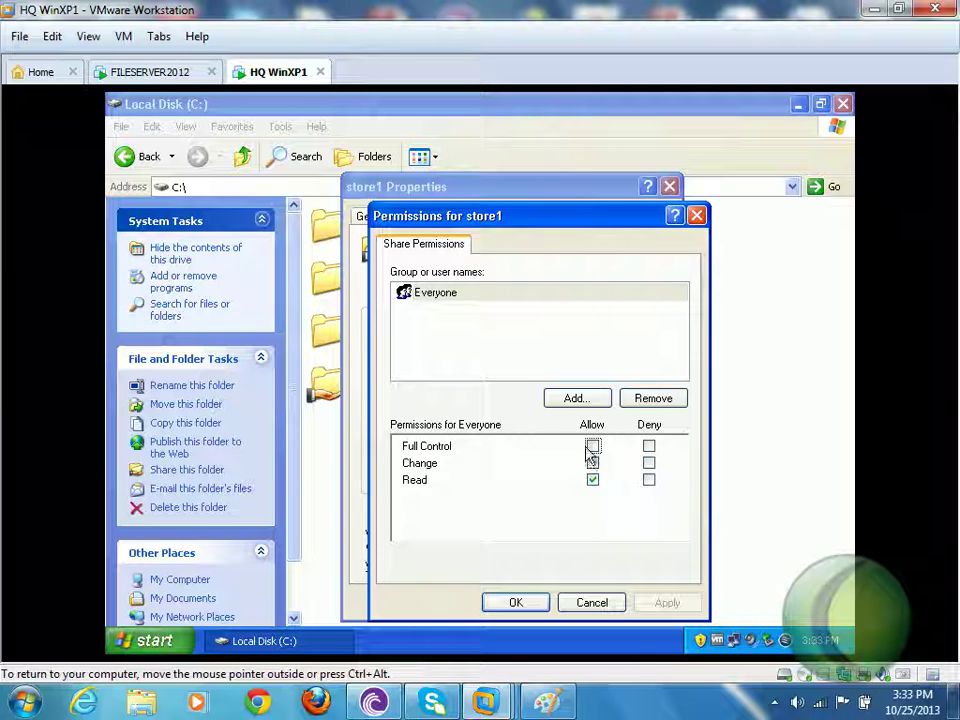
{"action": "left_click", "coordinate": [594, 447]}
{"action": "left_click", "coordinate": [537, 601]}
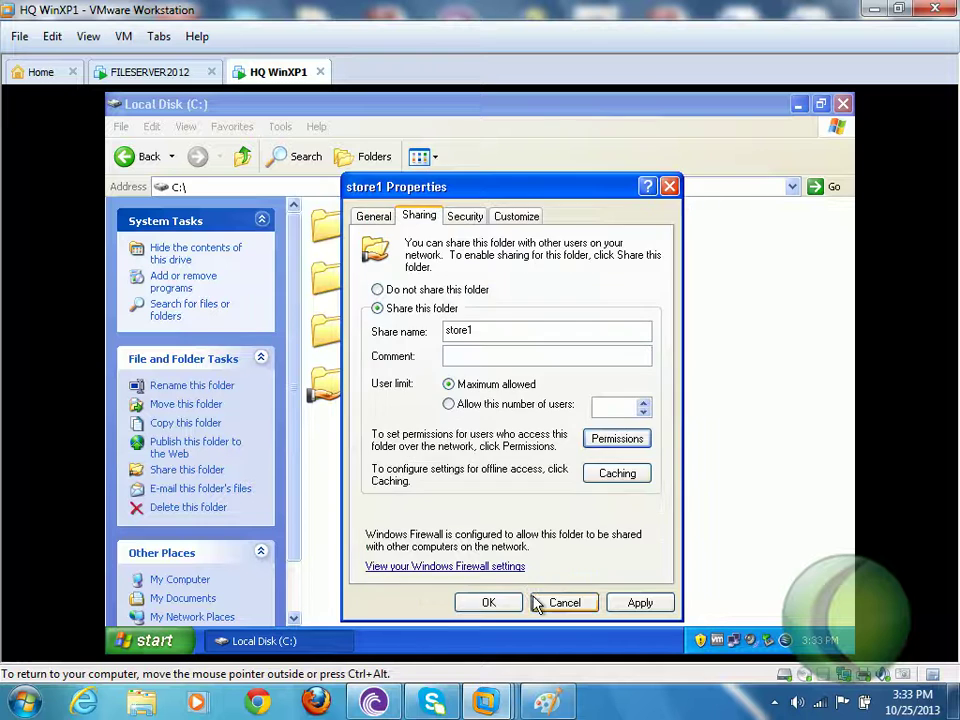
{"action": "left_click", "coordinate": [520, 605]}
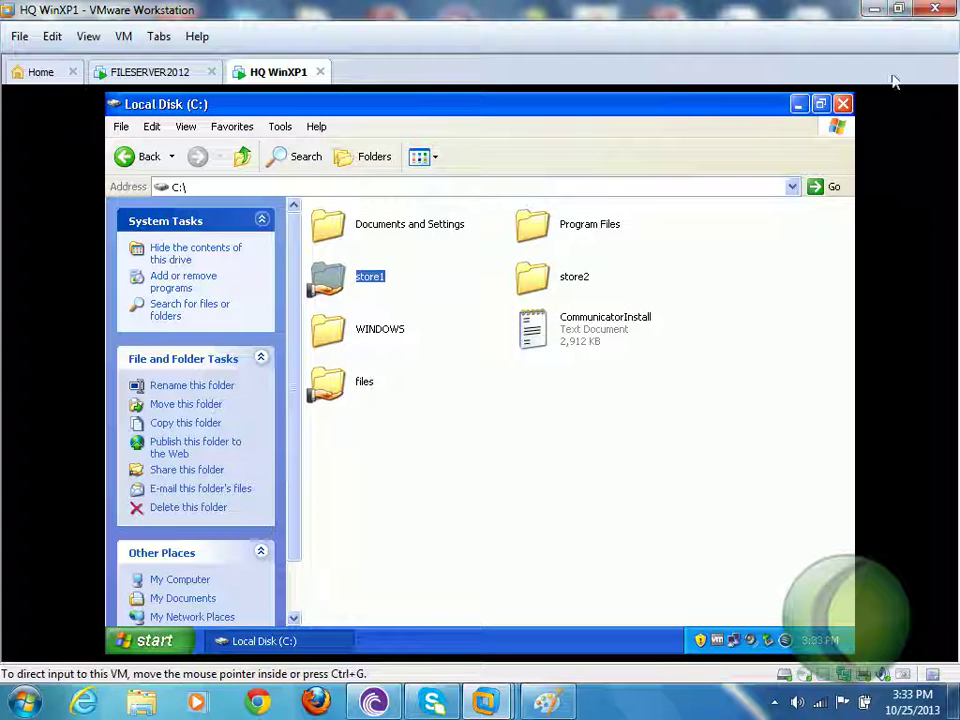
{"action": "left_click", "coordinate": [843, 104]}
Switch to the FILESERVER2012 virtual machine, start a new folder in \\test.local\domaindfsroot and browse shared folders for its target.
{"action": "left_click", "coordinate": [158, 72]}
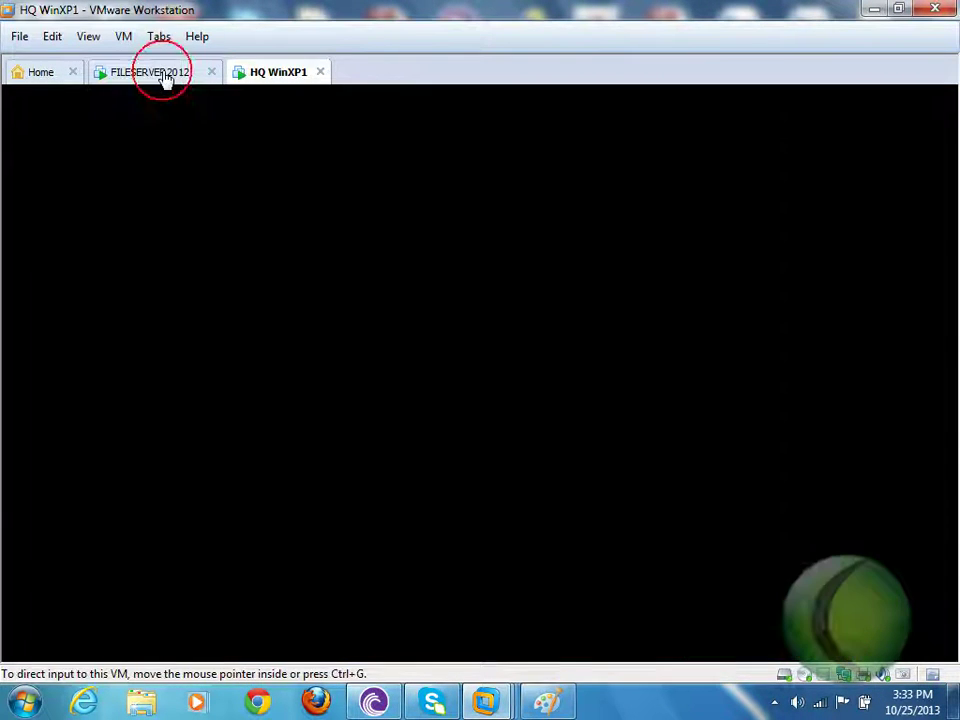
{"action": "right_click", "coordinate": [313, 372]}
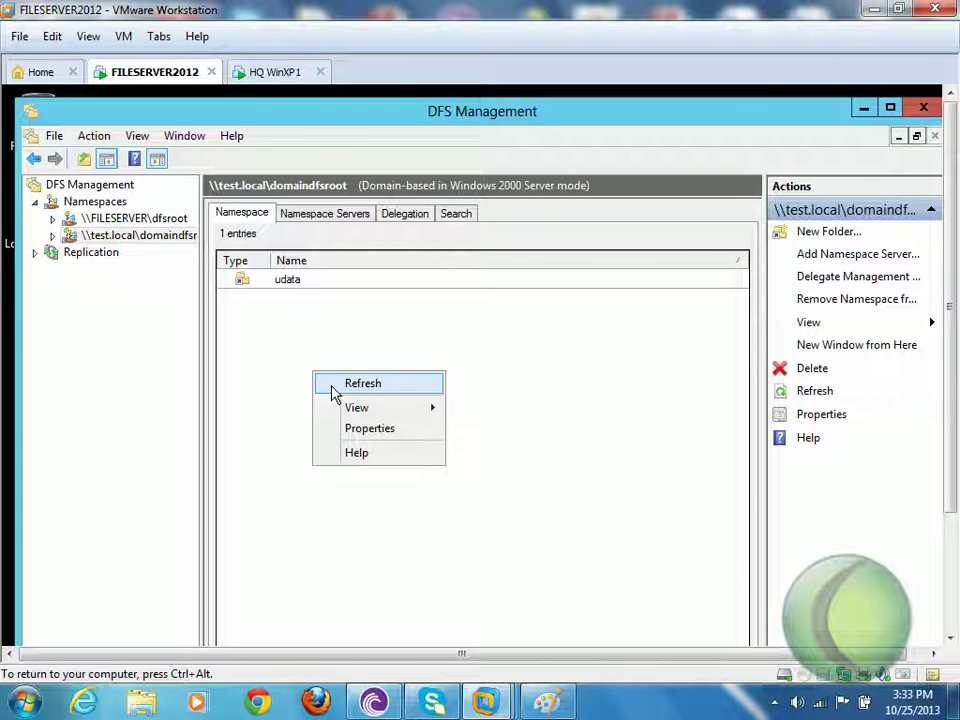
{"action": "left_click", "coordinate": [163, 240]}
{"action": "right_click", "coordinate": [163, 233]}
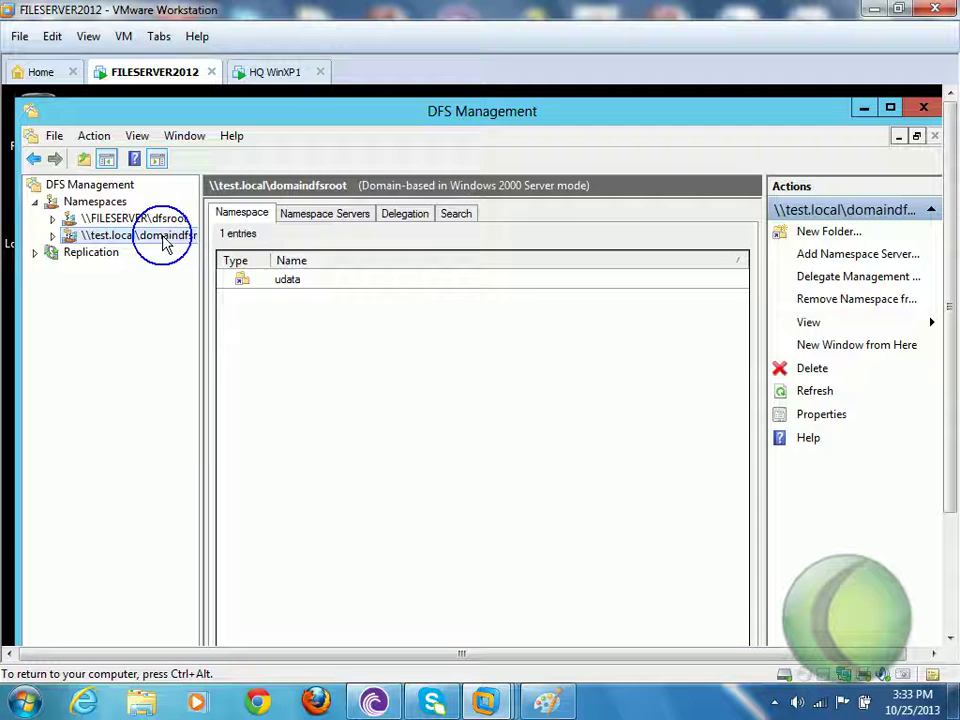
{"action": "left_click", "coordinate": [210, 250]}
{"action": "left_click", "coordinate": [326, 515]}
{"action": "left_click", "coordinate": [634, 435]}
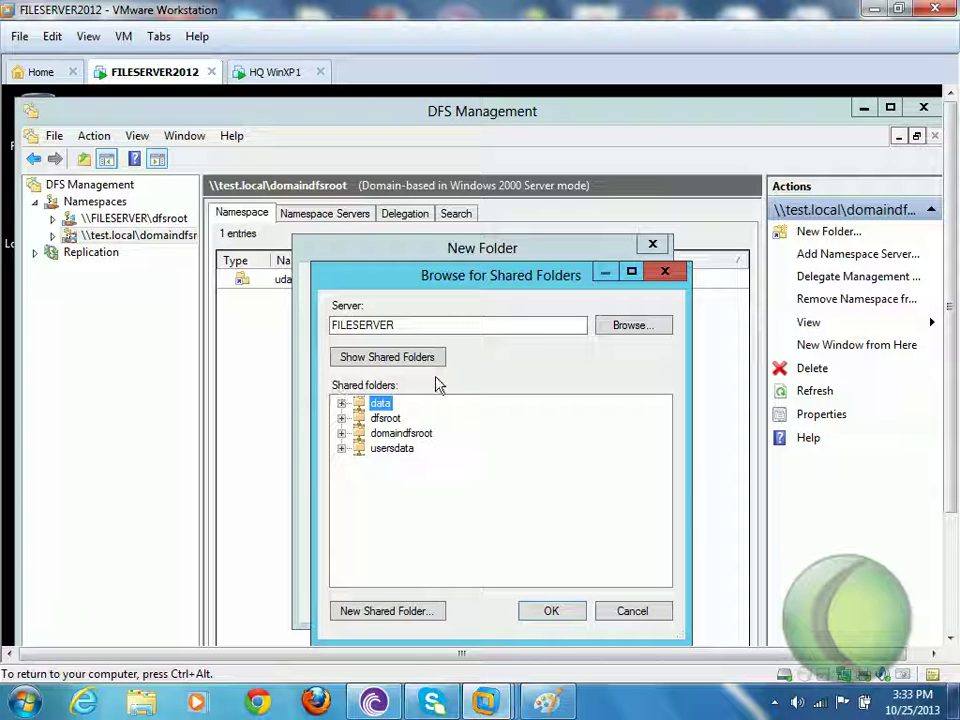
Look up the shared folders of server winxp1 and add \\winxp1\store1 as the folder target.
{"action": "double_click", "coordinate": [484, 322]}
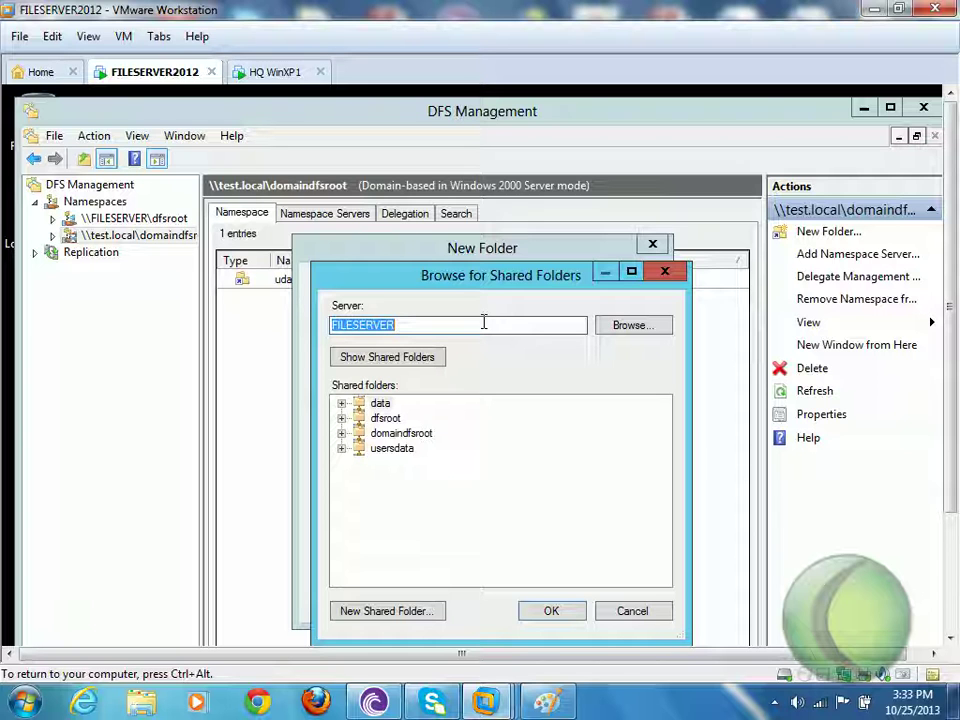
{"action": "type", "text": "winxp1"}
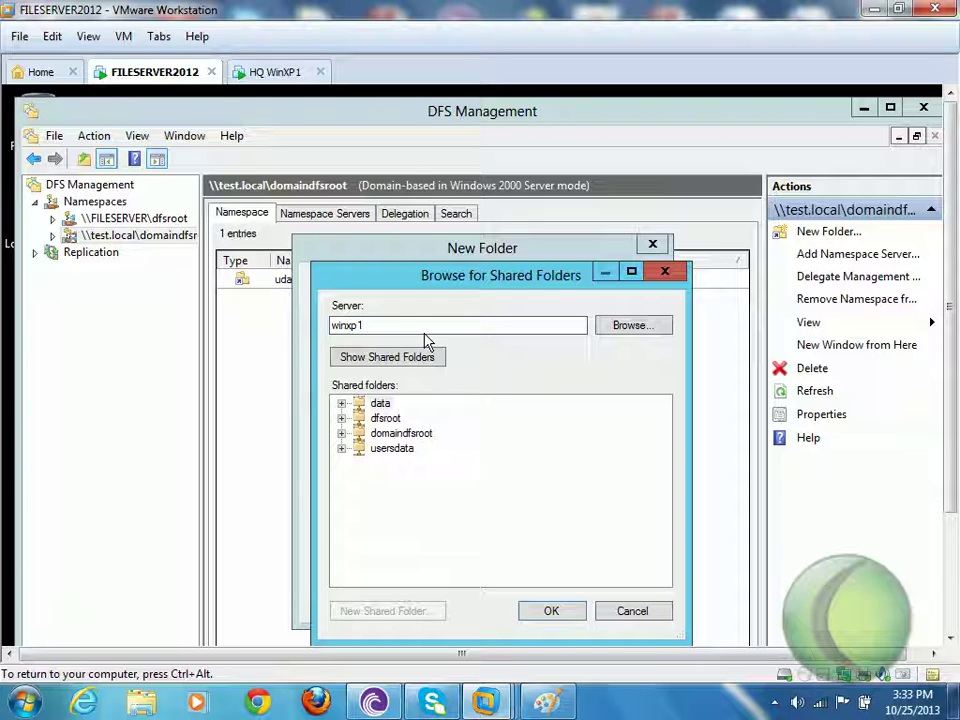
{"action": "key", "text": "Return"}
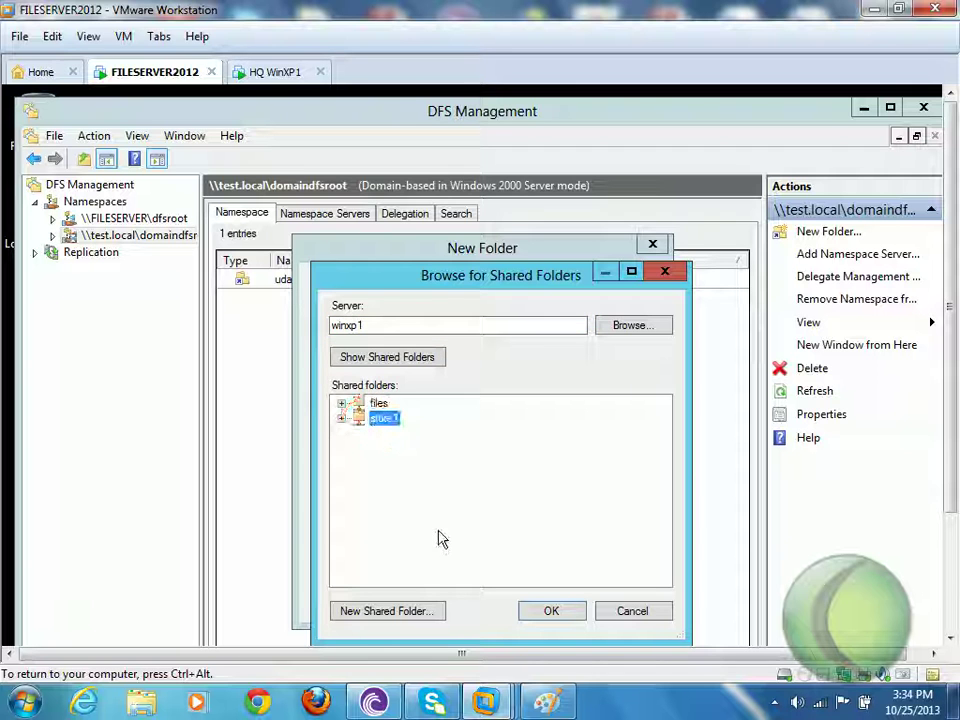
{"action": "left_click", "coordinate": [551, 611]}
{"action": "left_click", "coordinate": [542, 505]}
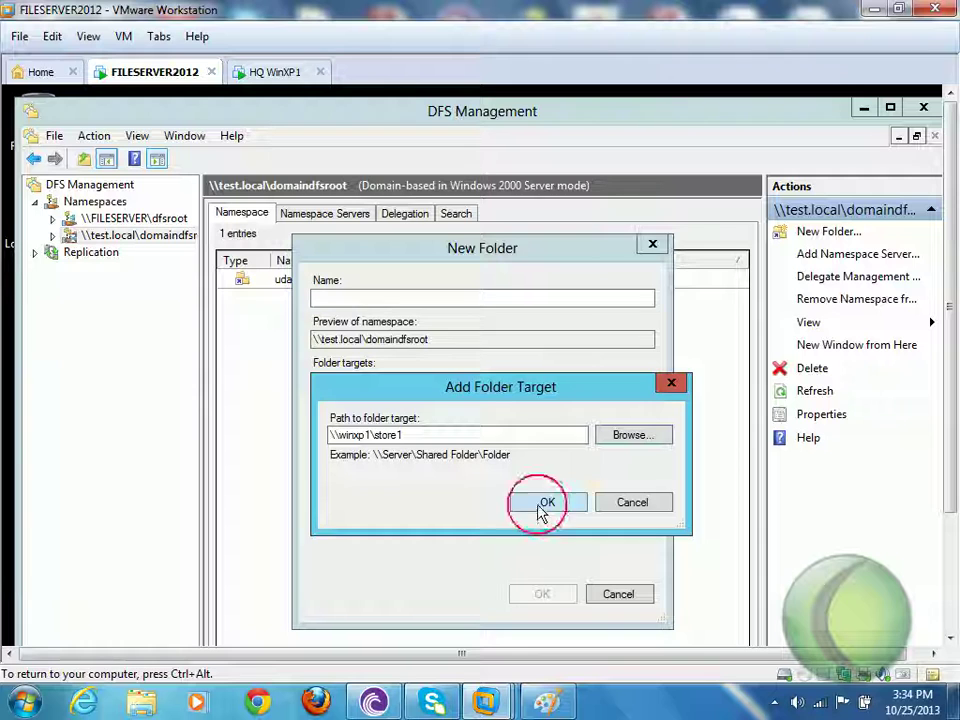
Name the new namespace folder "store1 on xp", create it and minimize DFS Management.
{"action": "left_click", "coordinate": [376, 296]}
{"action": "type", "text": "s"}
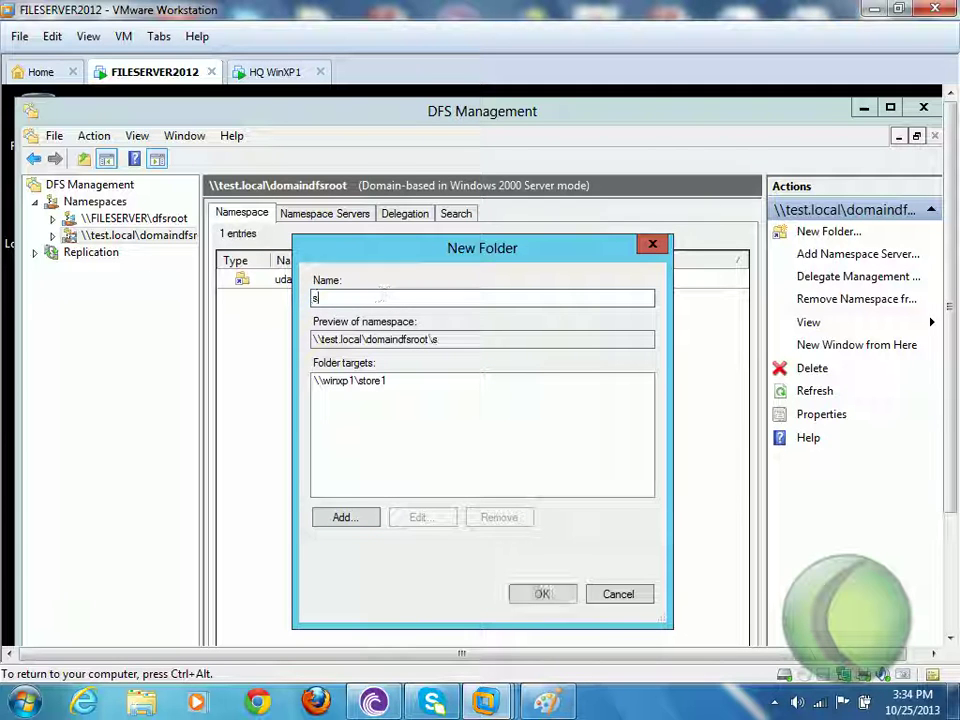
{"action": "type", "text": "tore1"}
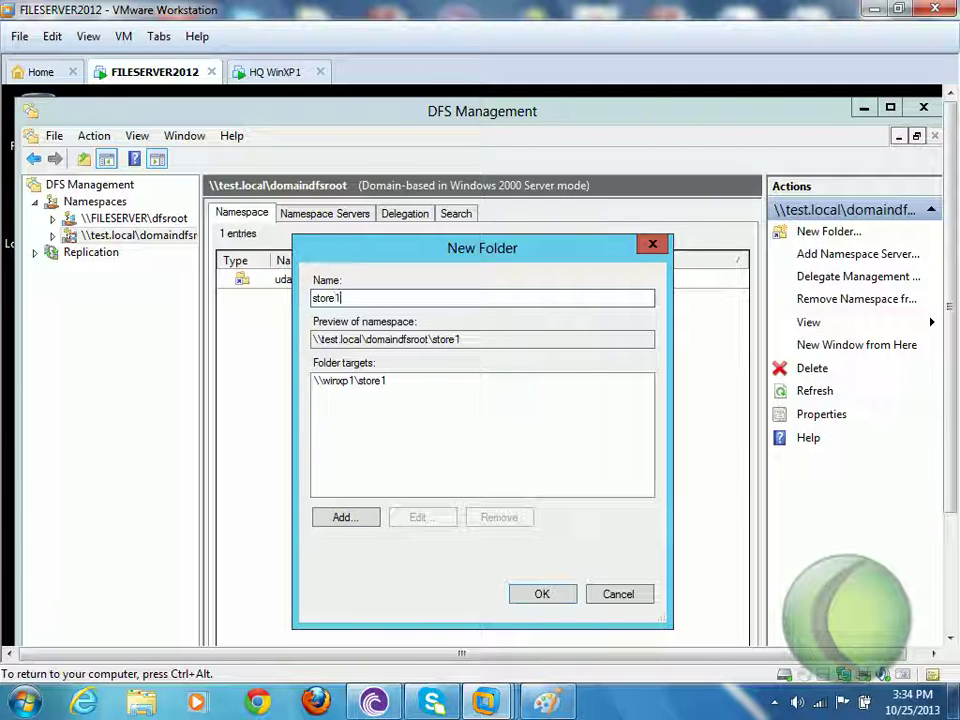
{"action": "type", "text": " on xp"}
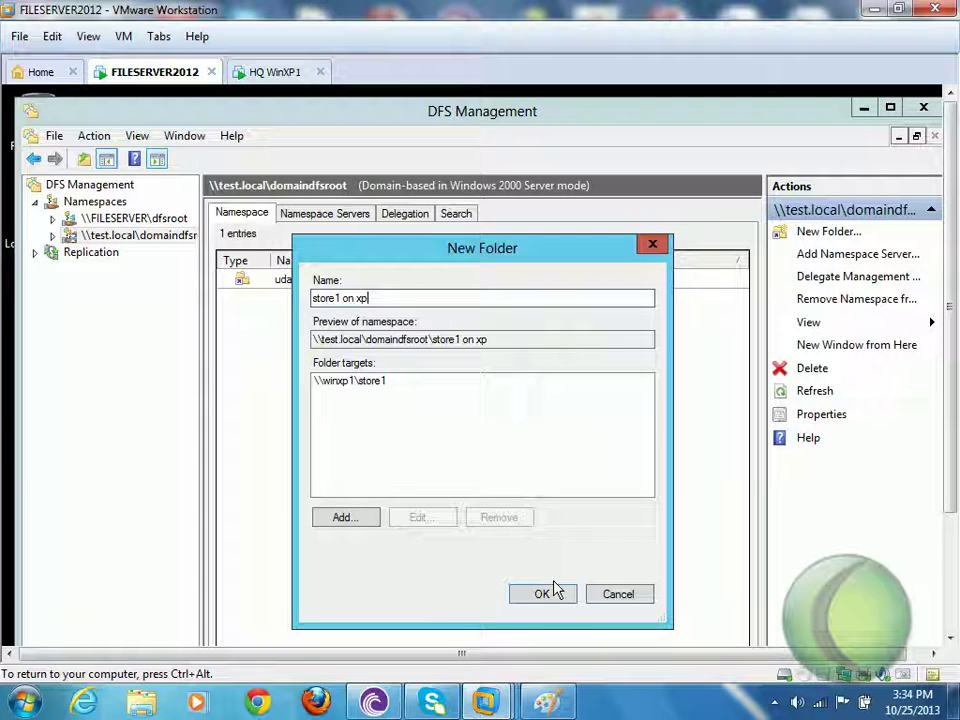
{"action": "left_click", "coordinate": [551, 590]}
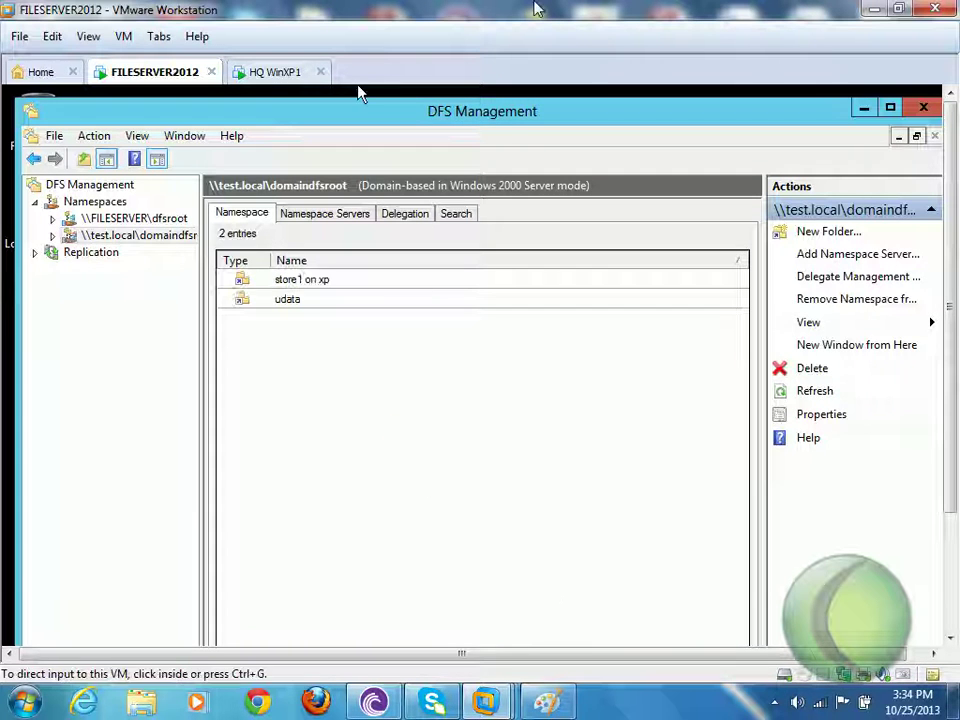
{"action": "left_click", "coordinate": [863, 107]}
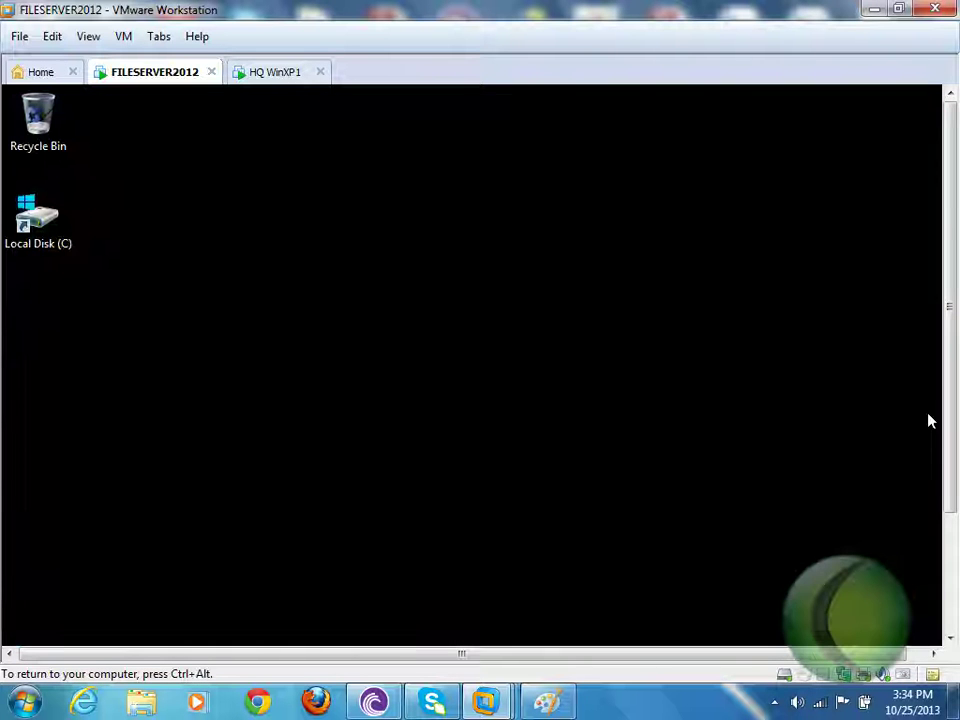
Switch to the HQ WinXP1 virtual machine, open \\test.local\domaindfsroot through Run to check its folders, and close the window.
{"action": "key", "text": "ctrl+alt"}
{"action": "left_click", "coordinate": [285, 78]}
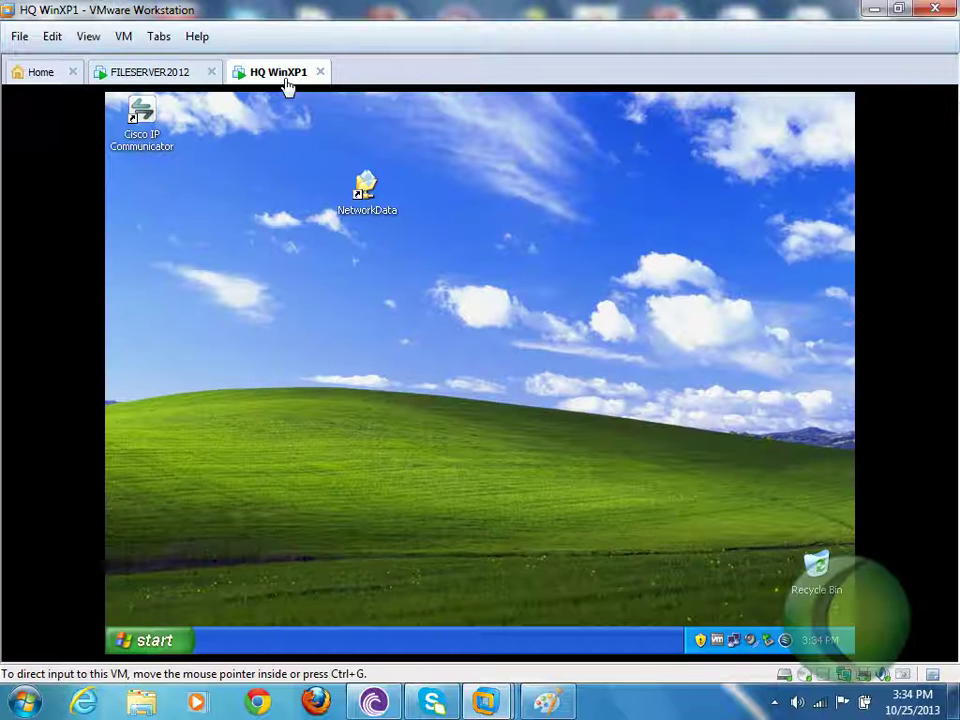
{"action": "left_click", "coordinate": [152, 645]}
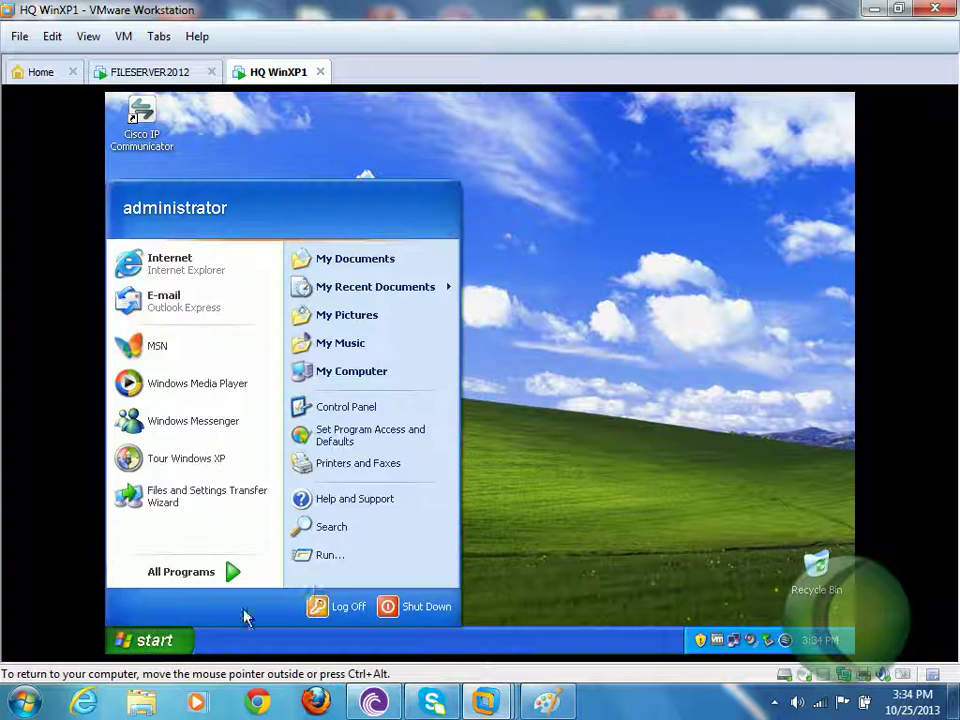
{"action": "left_click", "coordinate": [343, 560]}
{"action": "type", "text": "\\\\"}
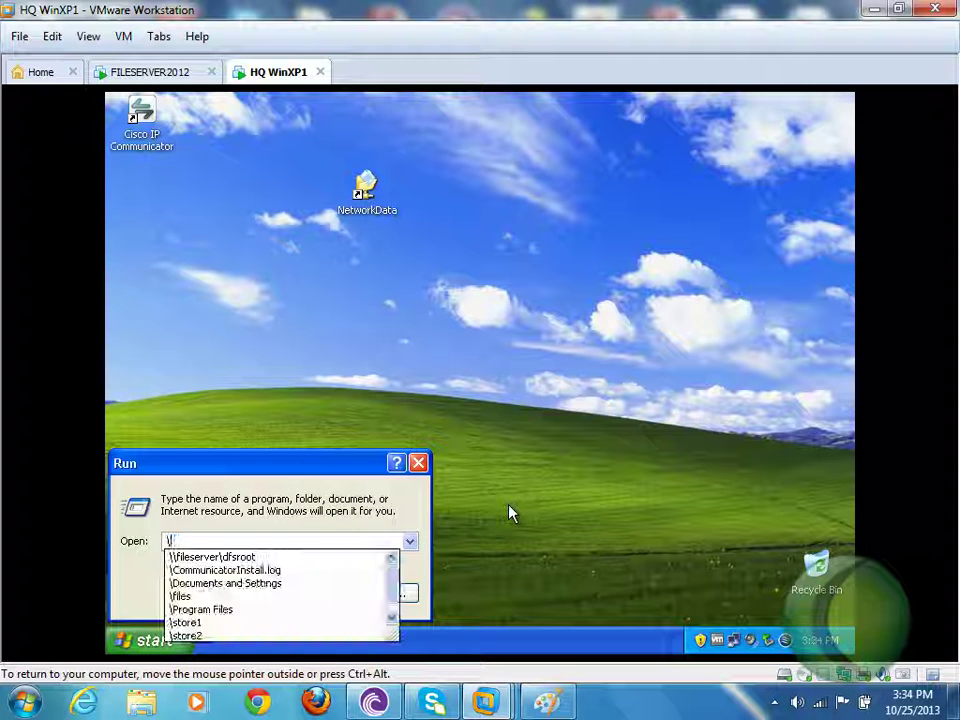
{"action": "type", "text": "test.local\\"}
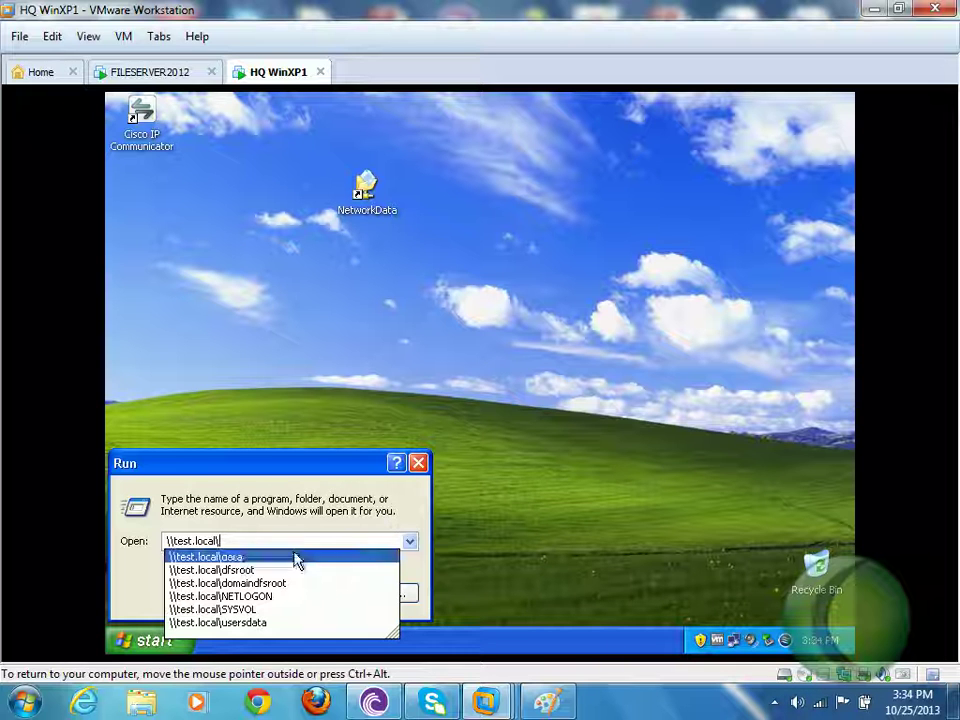
{"action": "left_click", "coordinate": [283, 586]}
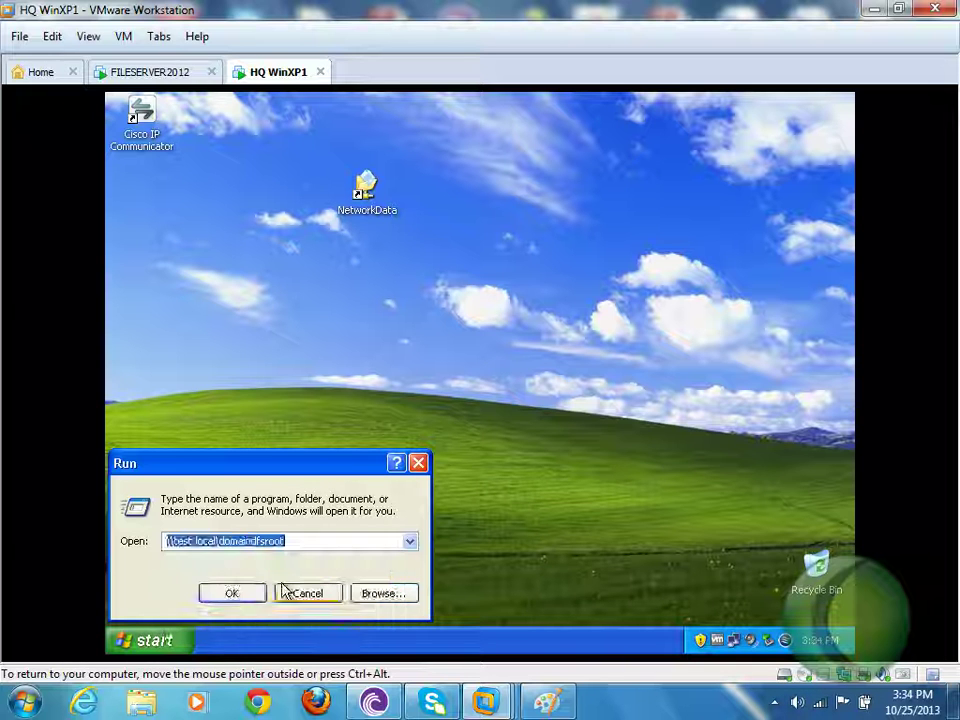
{"action": "key", "text": "Return"}
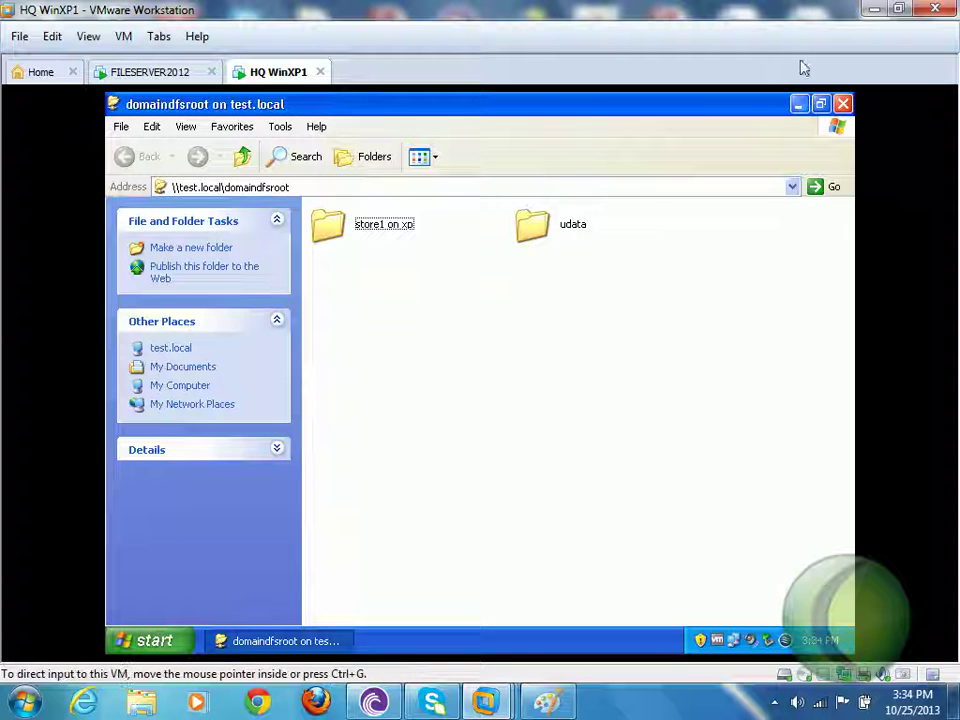
{"action": "left_click", "coordinate": [843, 104]}
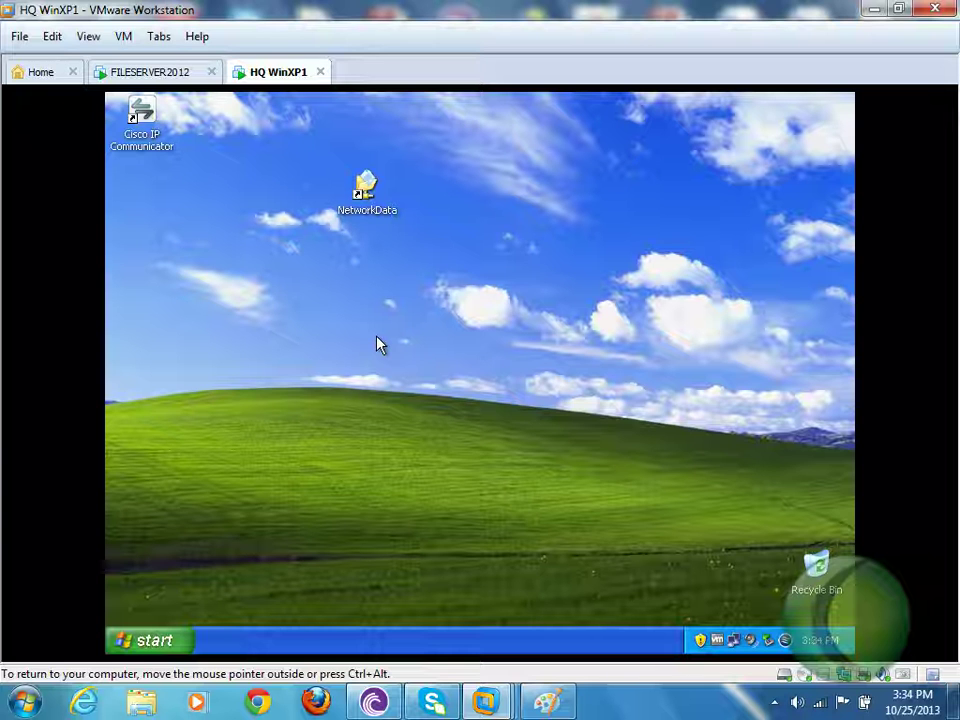
Switch back to the FILESERVER2012 virtual machine, restore DFS Management and show the Replication node.
{"action": "left_click", "coordinate": [152, 80]}
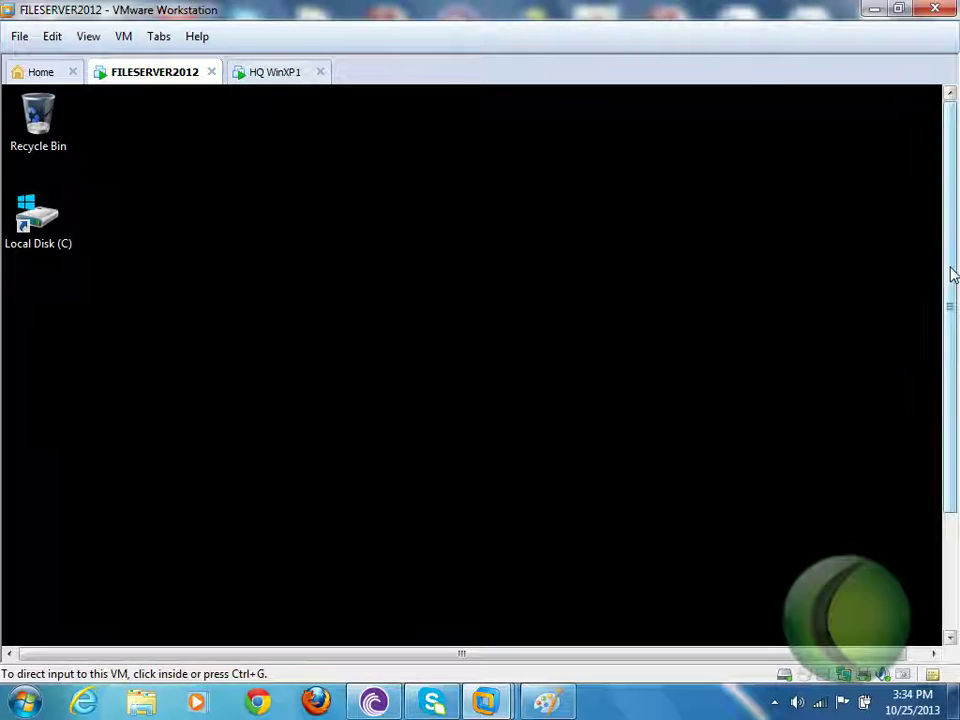
{"action": "left_click_drag", "start_coordinate": [952, 275], "coordinate": [952, 390]}
{"action": "left_click", "coordinate": [348, 589]}
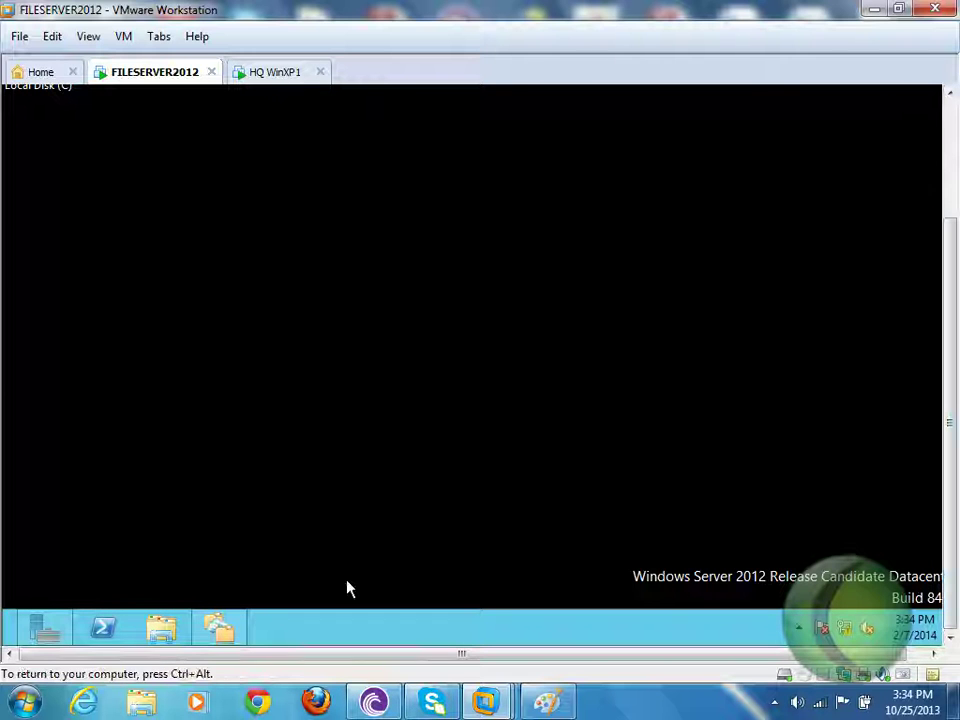
{"action": "left_click", "coordinate": [221, 627]}
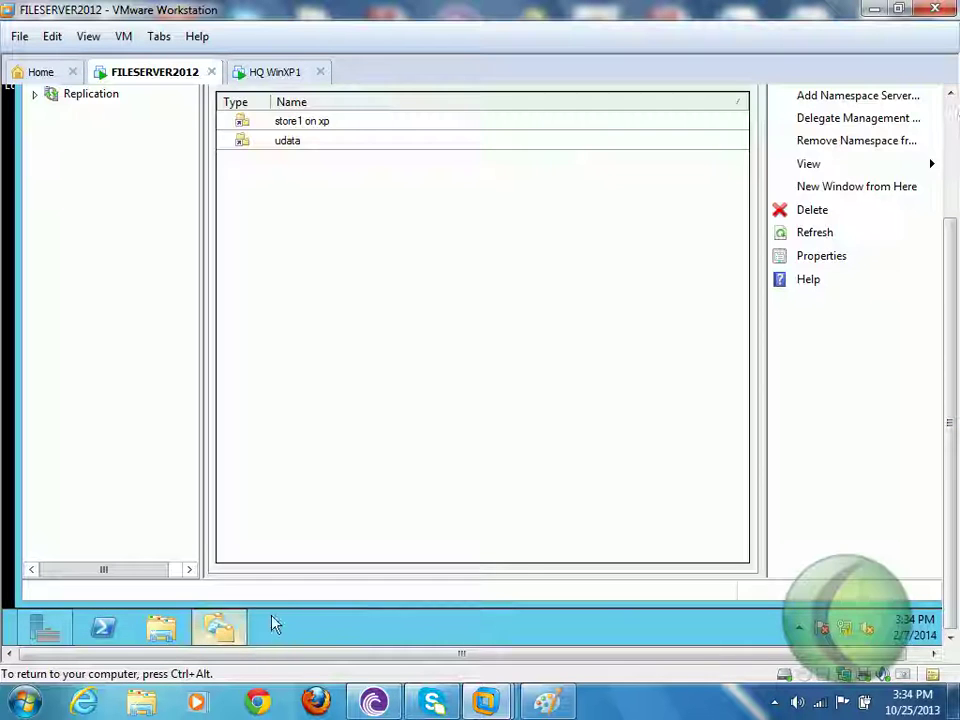
{"action": "left_click", "coordinate": [948, 120]}
{"action": "left_click", "coordinate": [100, 256]}
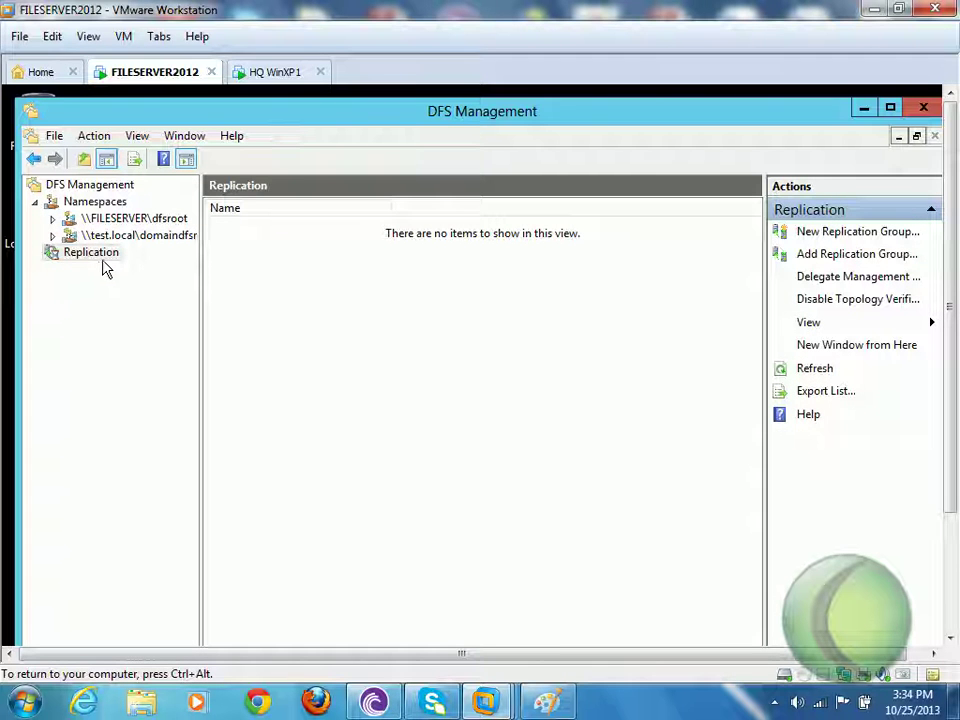
Examine the New Replication Group Wizard up to its Name and Domain page, cancel it and close DFS Management.
{"action": "right_click", "coordinate": [107, 260]}
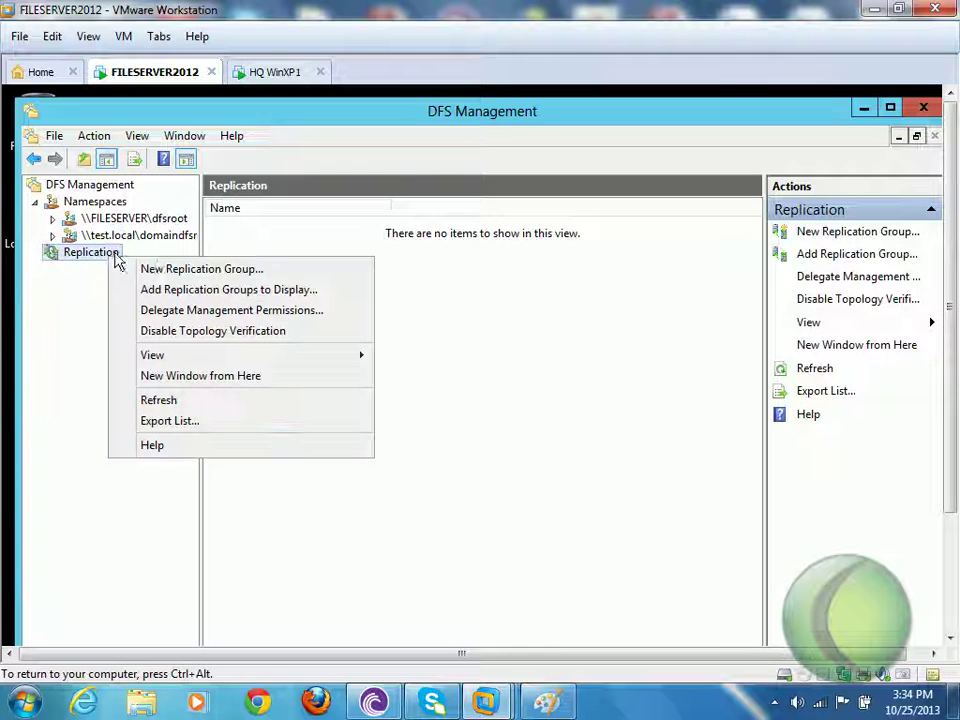
{"action": "left_click", "coordinate": [165, 270]}
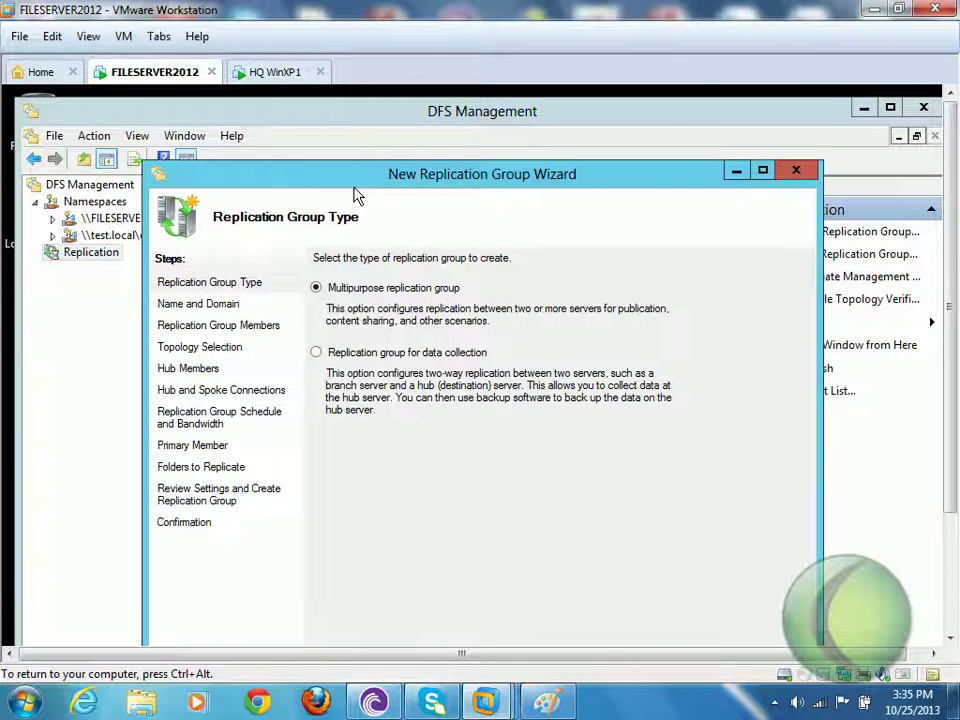
{"action": "left_click_drag", "start_coordinate": [356, 186], "coordinate": [360, 133]}
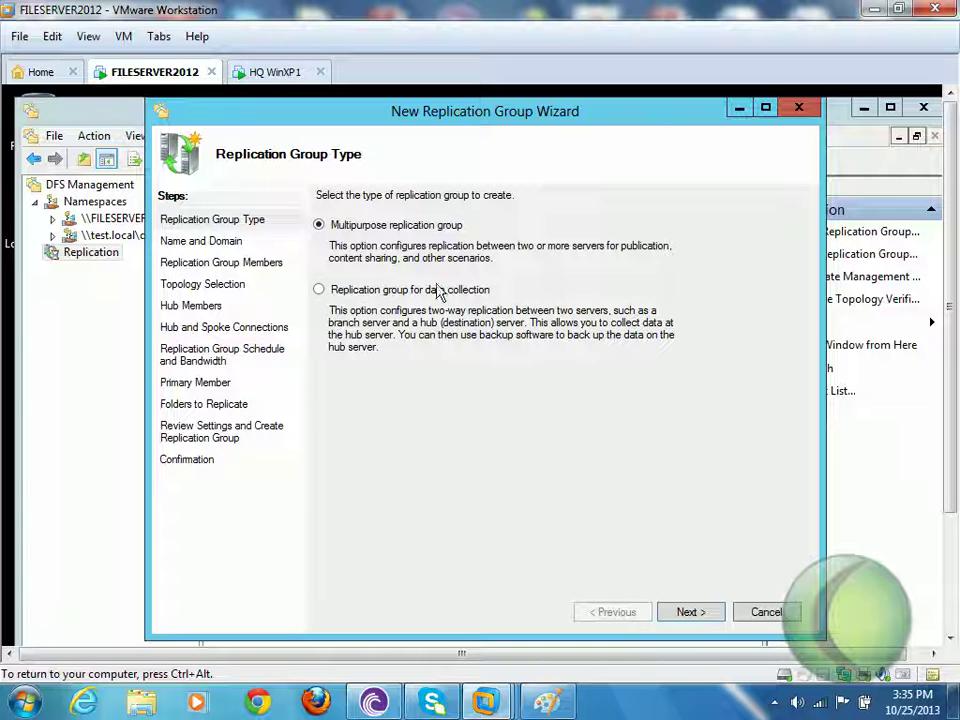
{"action": "left_click", "coordinate": [684, 611]}
{"action": "left_click", "coordinate": [763, 612]}
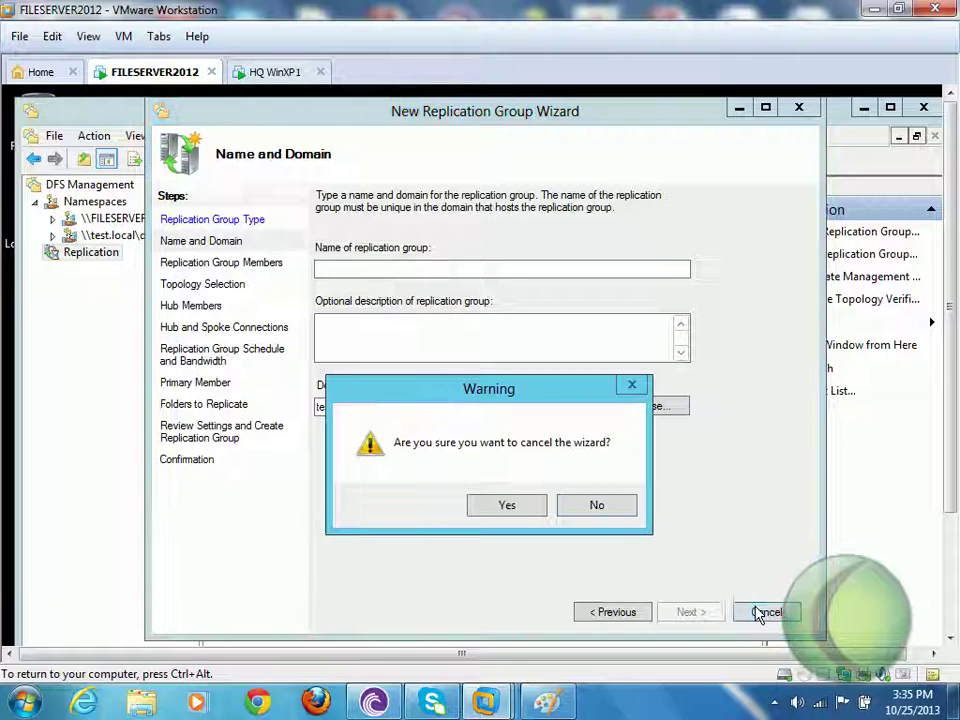
{"action": "left_click", "coordinate": [567, 506]}
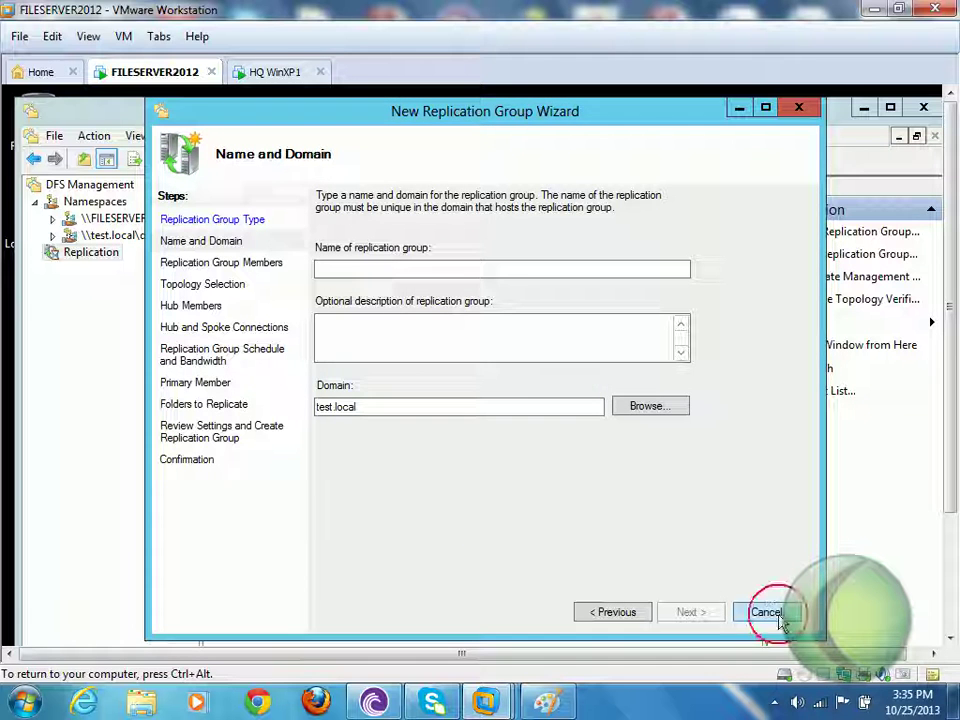
{"action": "left_click", "coordinate": [768, 611]}
{"action": "left_click", "coordinate": [535, 509]}
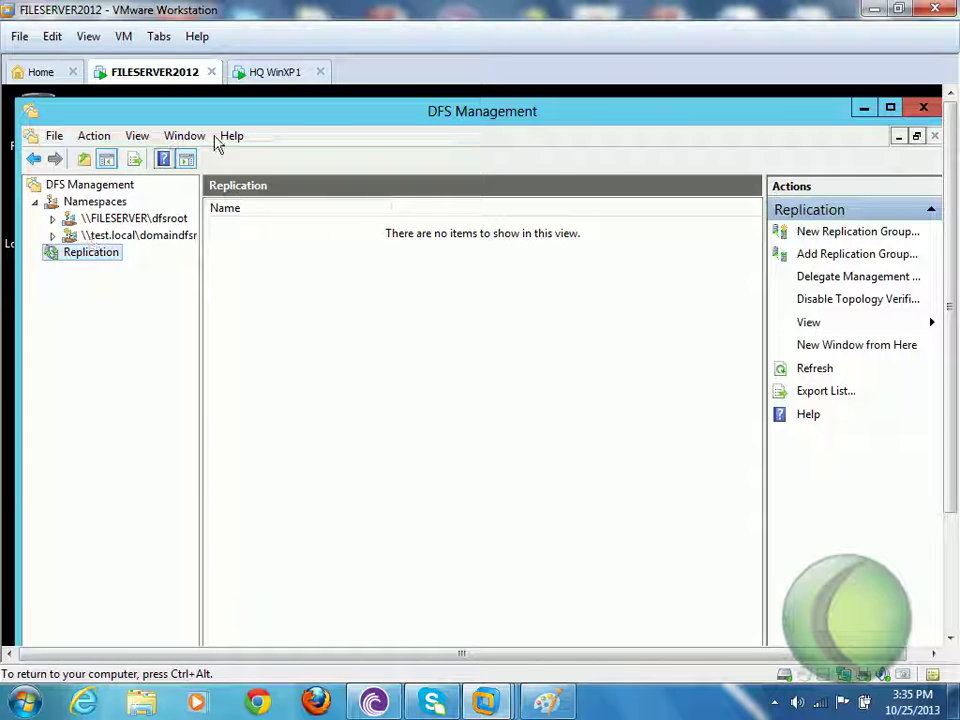
{"action": "left_click", "coordinate": [918, 112]}
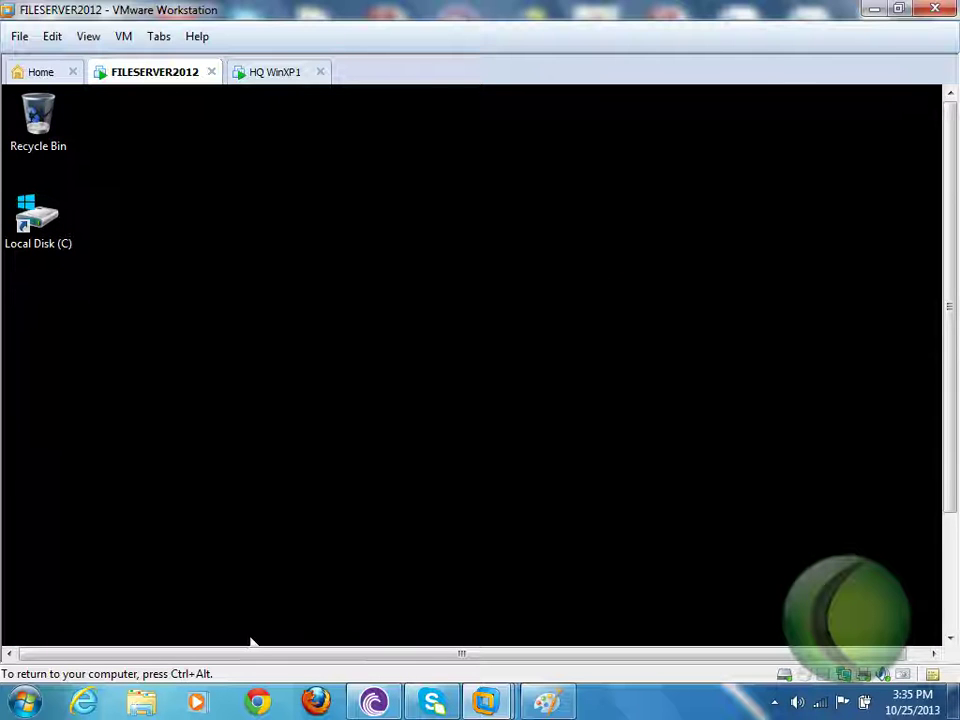